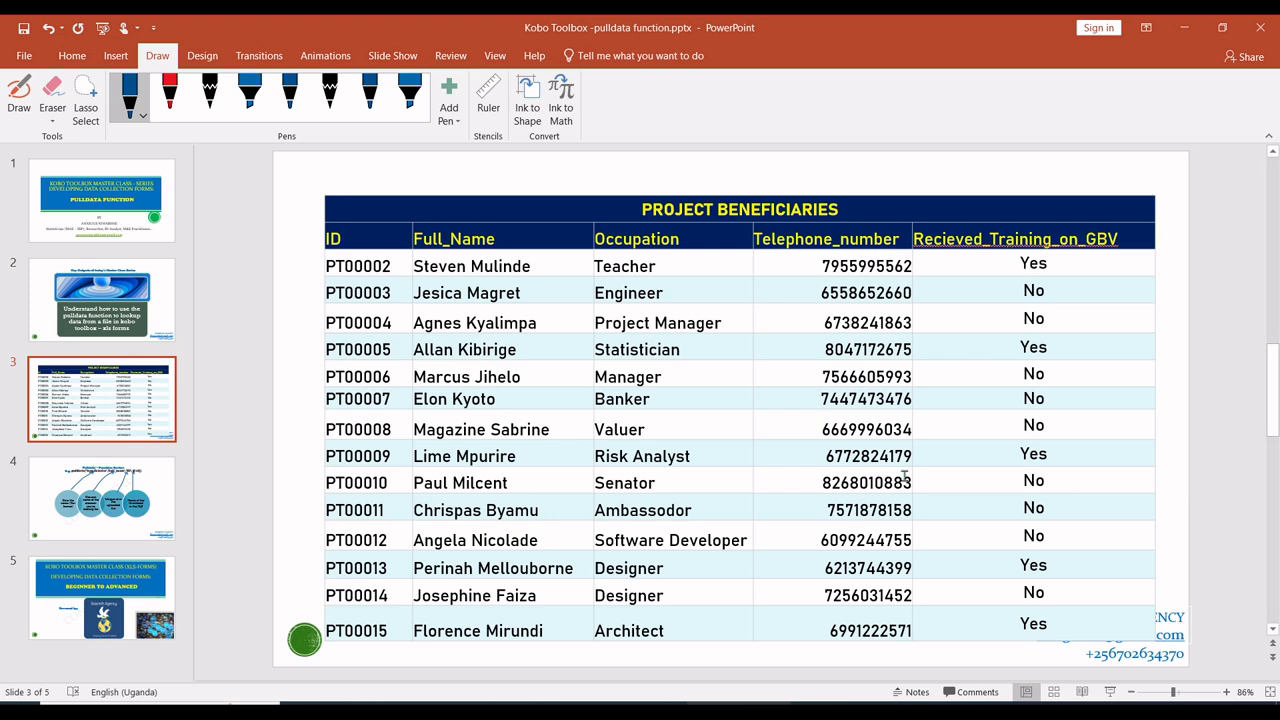
Copy the beneficiaries table from the slide, from the ID header row down to the last record, leaving out the title row.
click(614, 482)
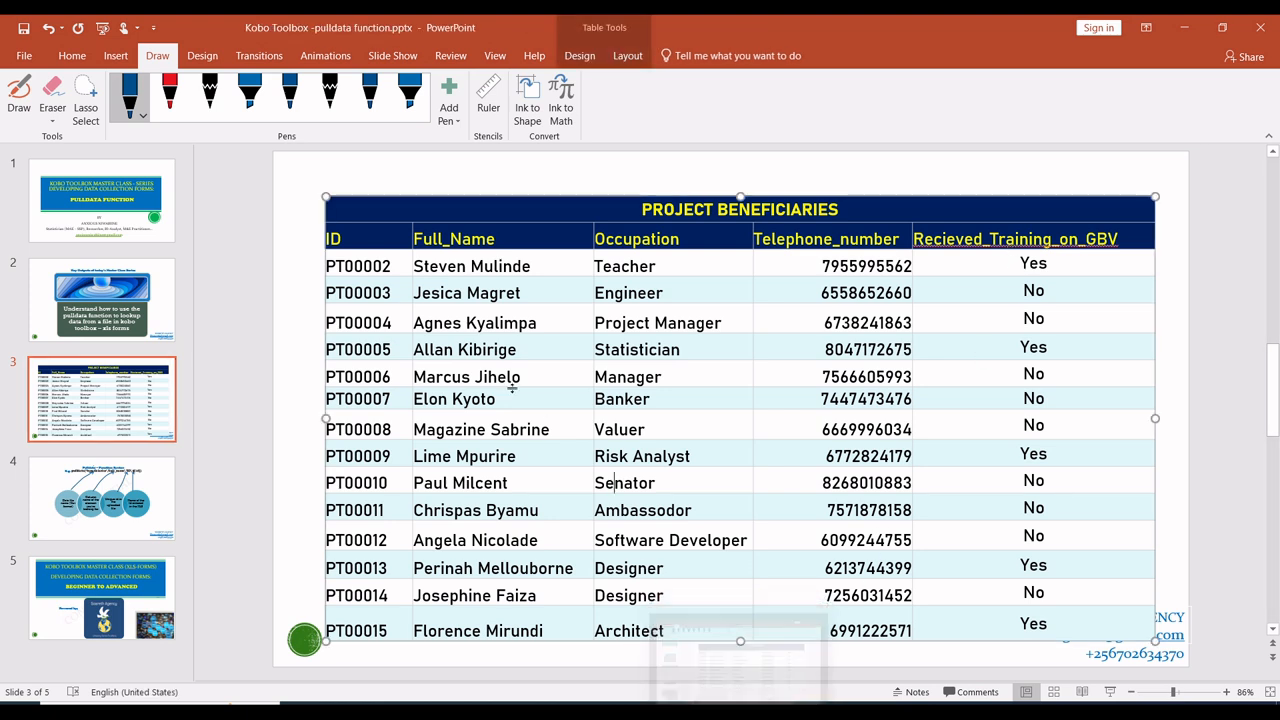
click(367, 246)
drag(425, 258, 1051, 620)
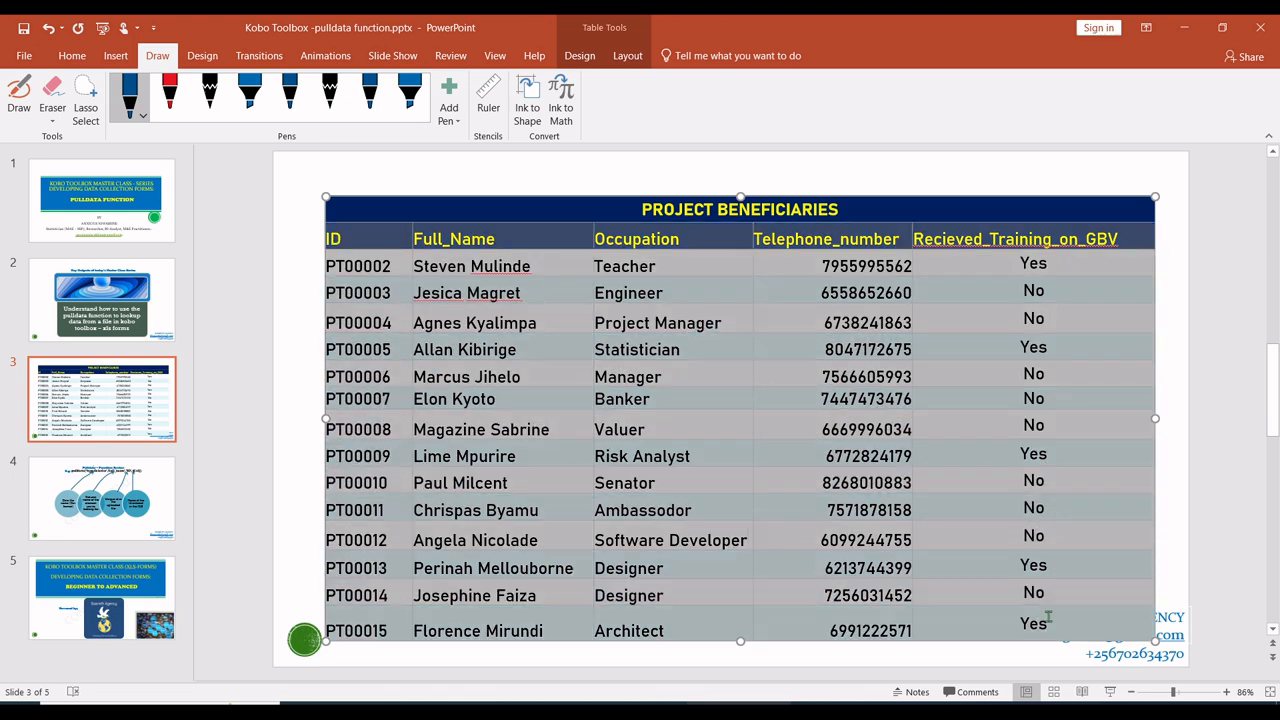
Switch to Excel with a blank workbook and paste the copied table at A1 using the destination formatting.
key(super)
text(ex)
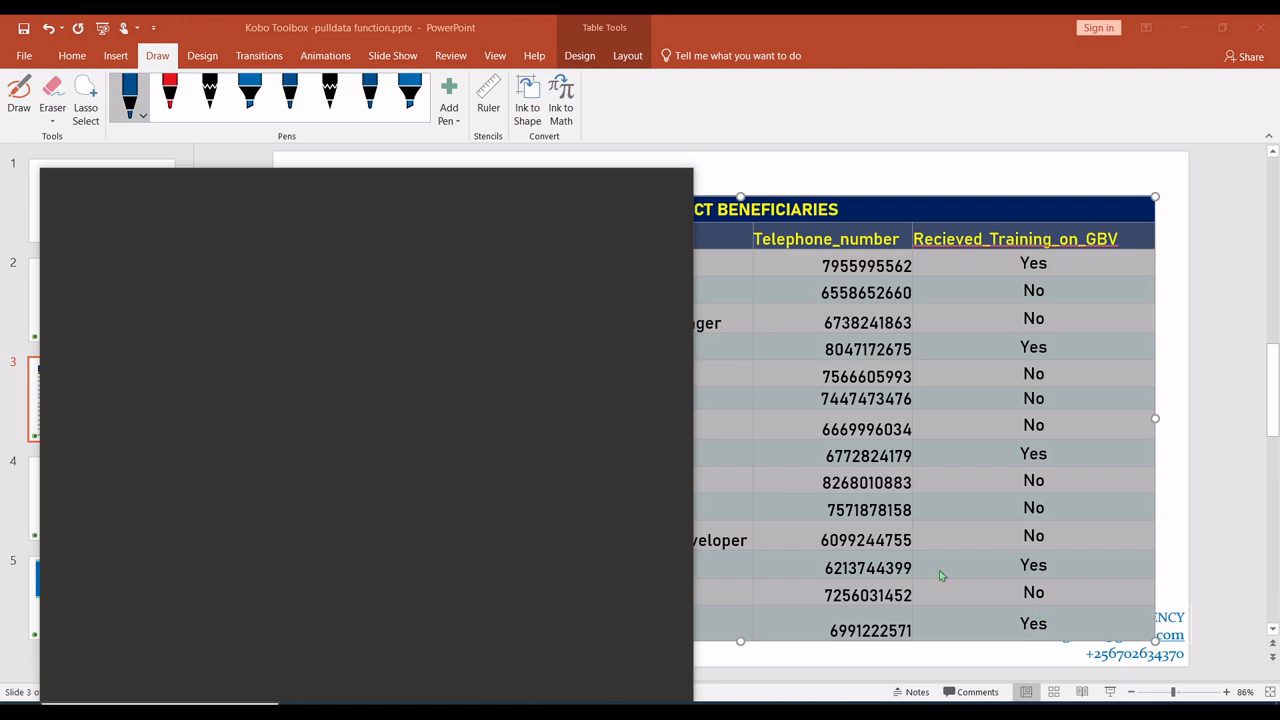
click(166, 258)
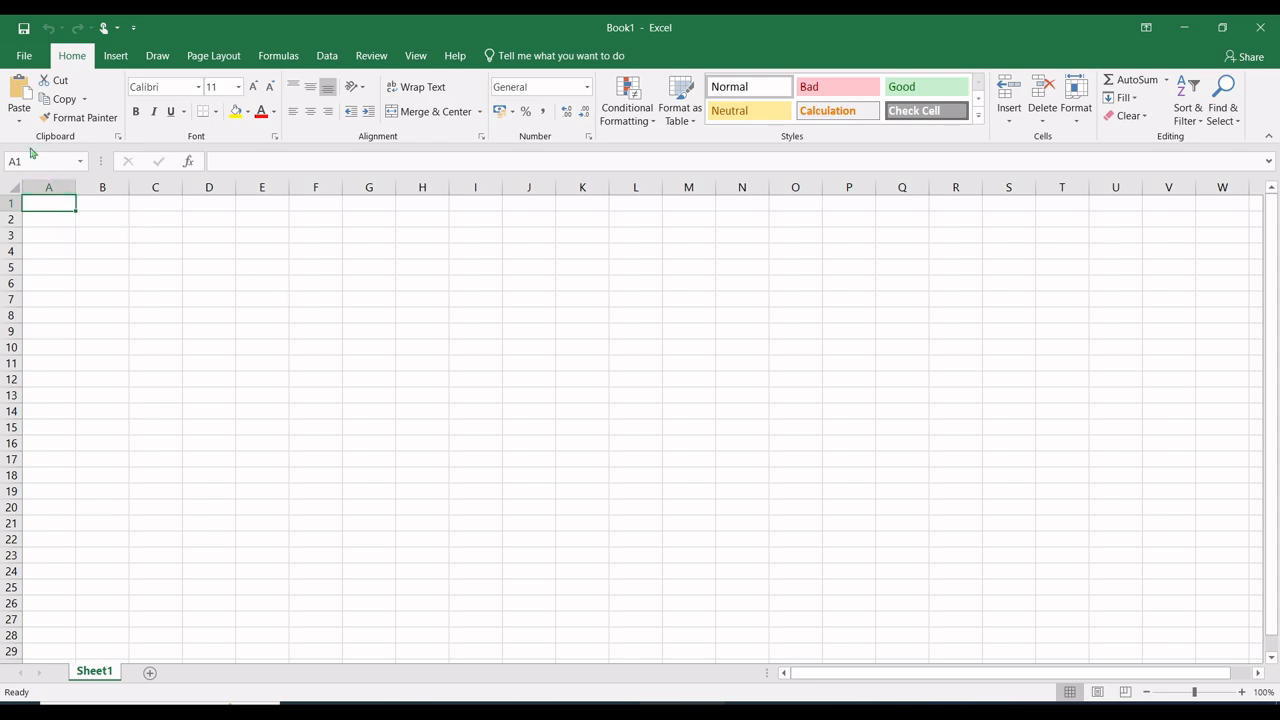
click(19, 122)
click(40, 160)
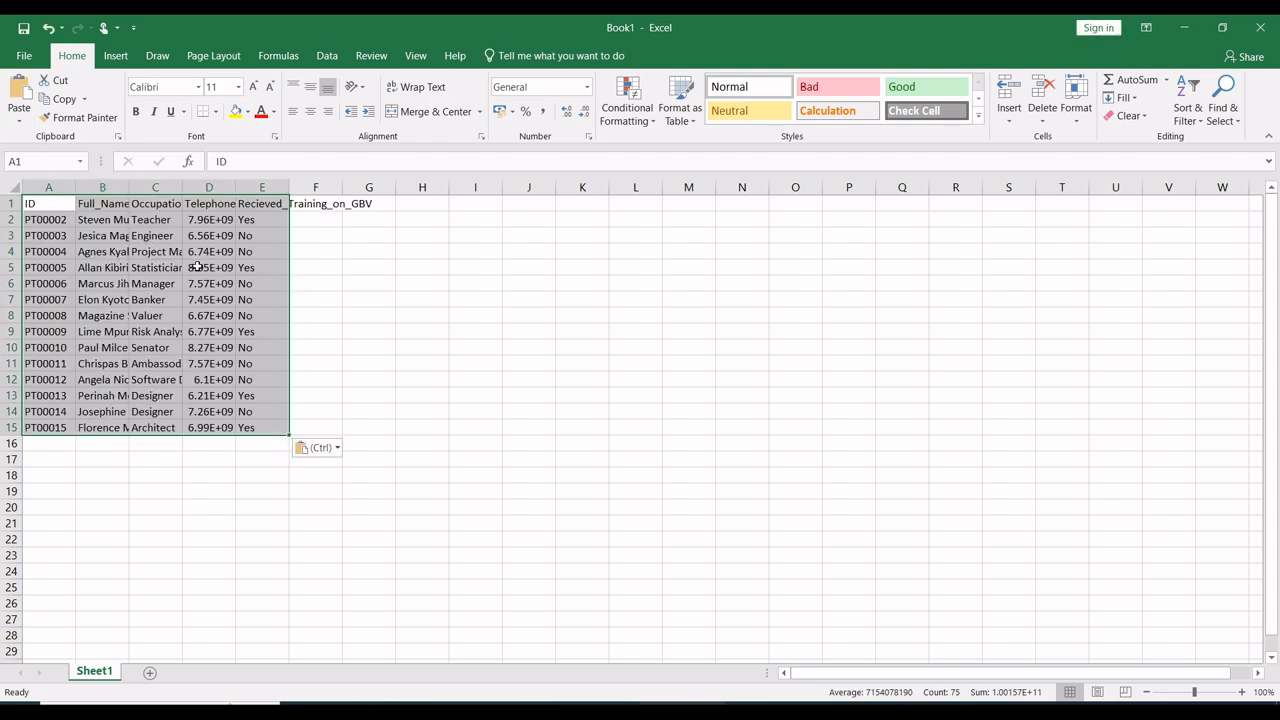
Save the workbook to the Desktop as beneficiaries in CSV (Comma delimited) format.
click(24, 55)
click(45, 202)
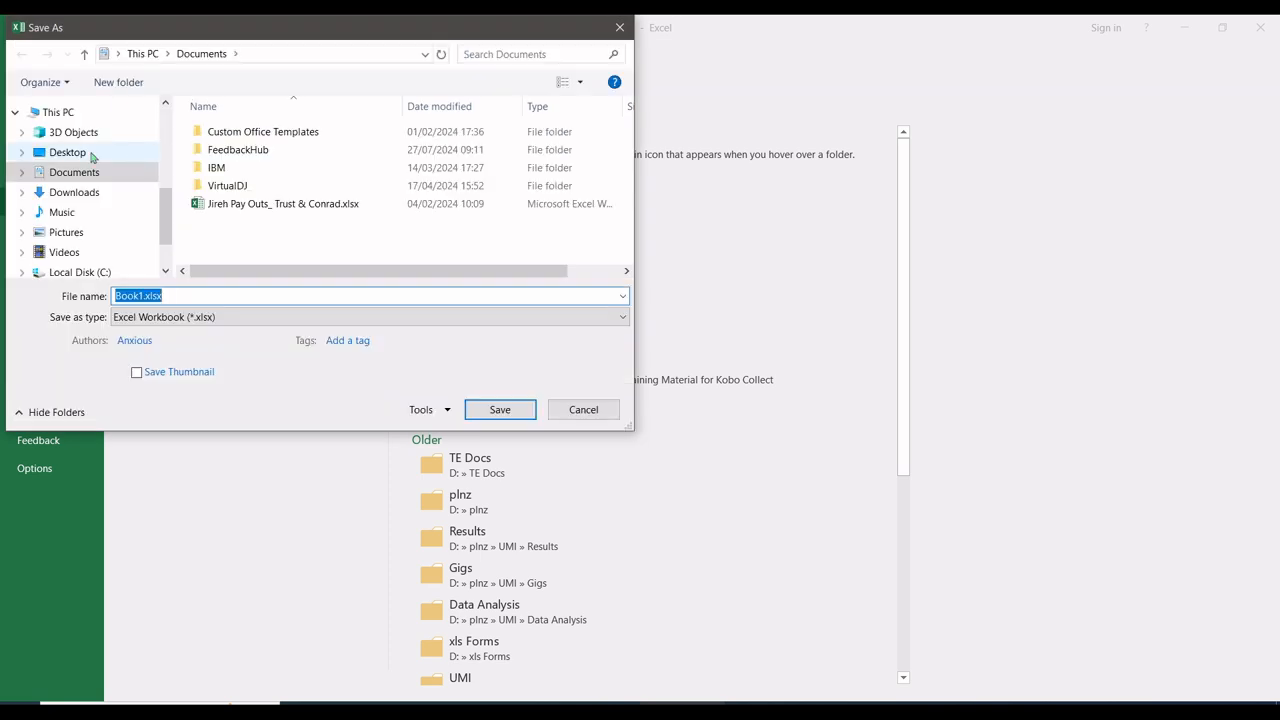
click(82, 159)
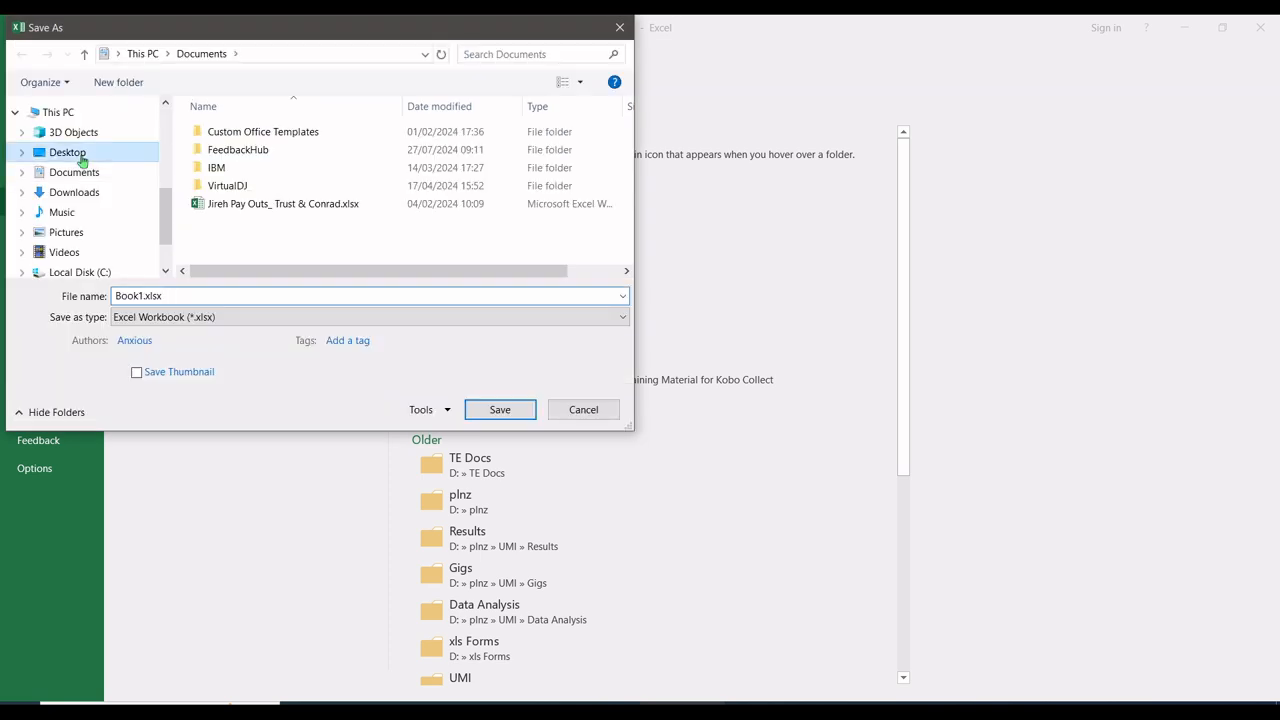
click(254, 296)
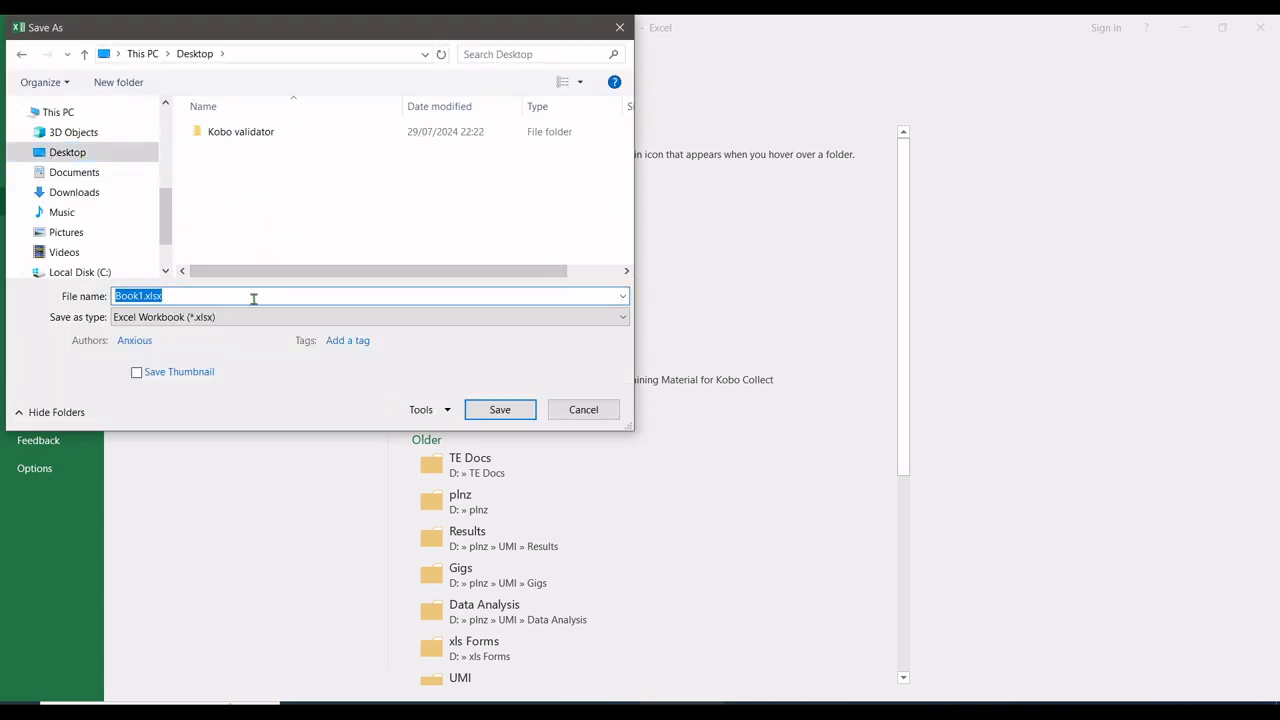
text(beneficiaries)
click(279, 317)
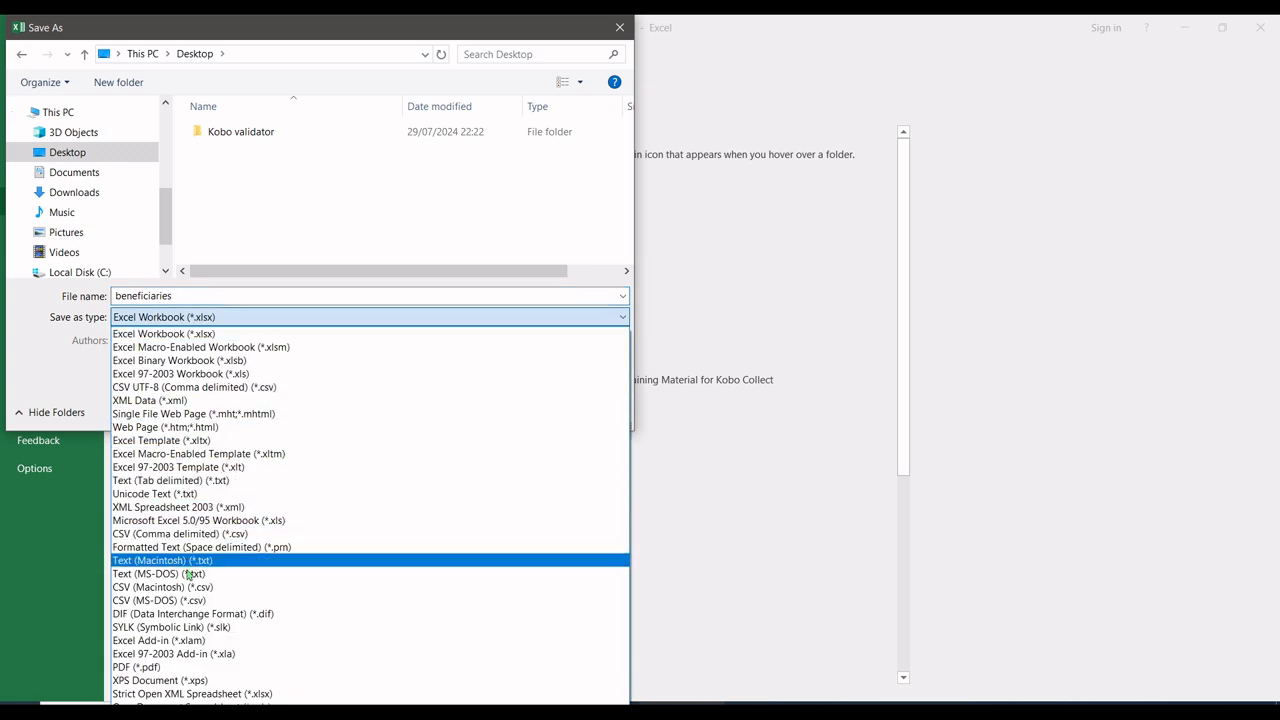
click(186, 534)
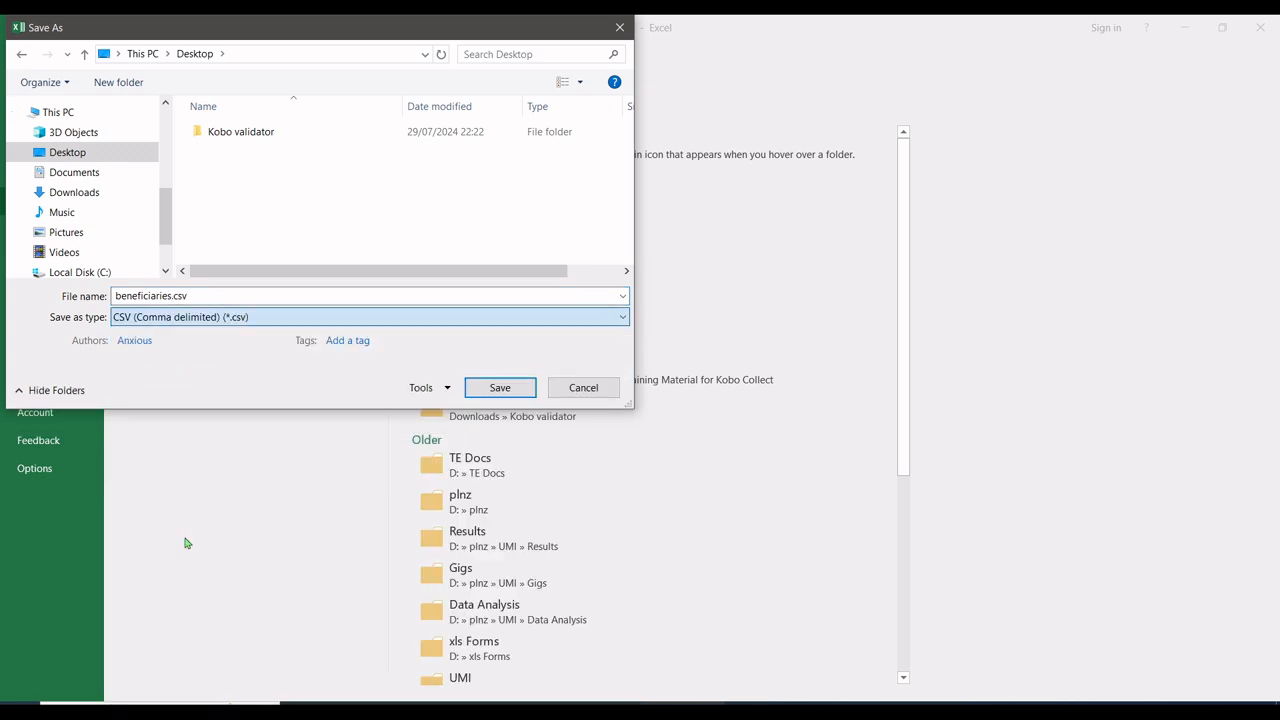
click(483, 396)
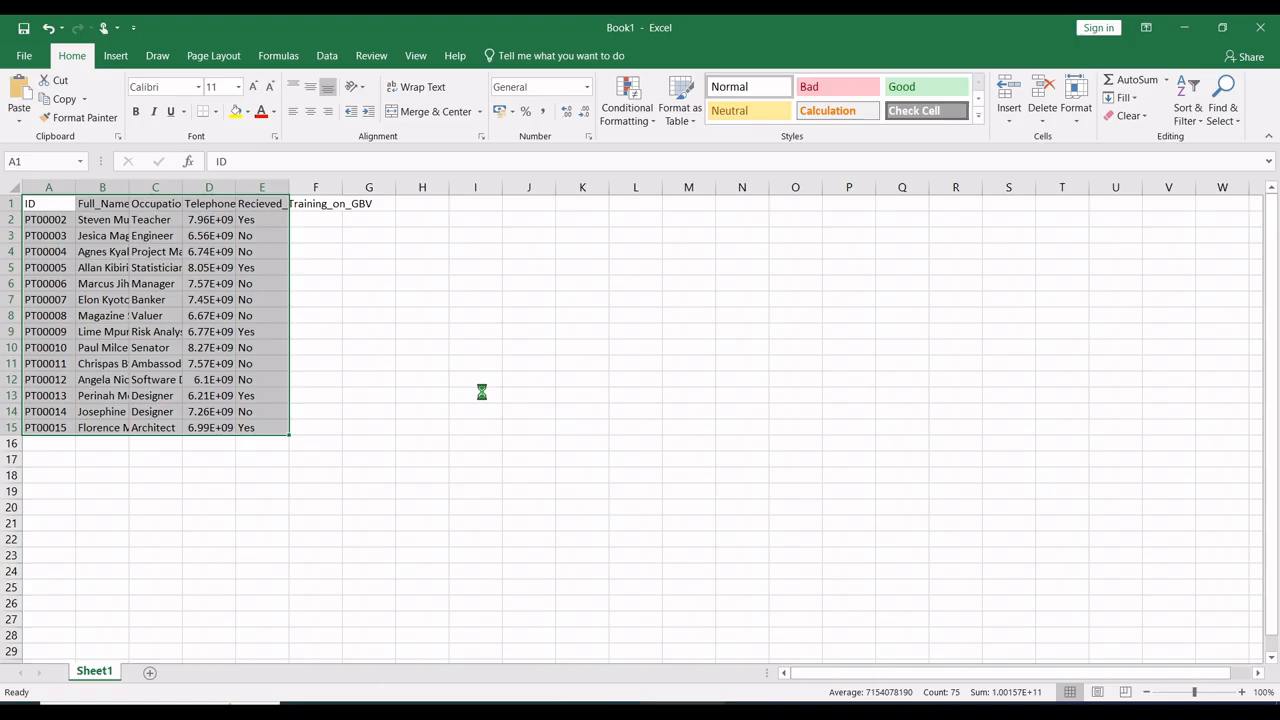
click(479, 381)
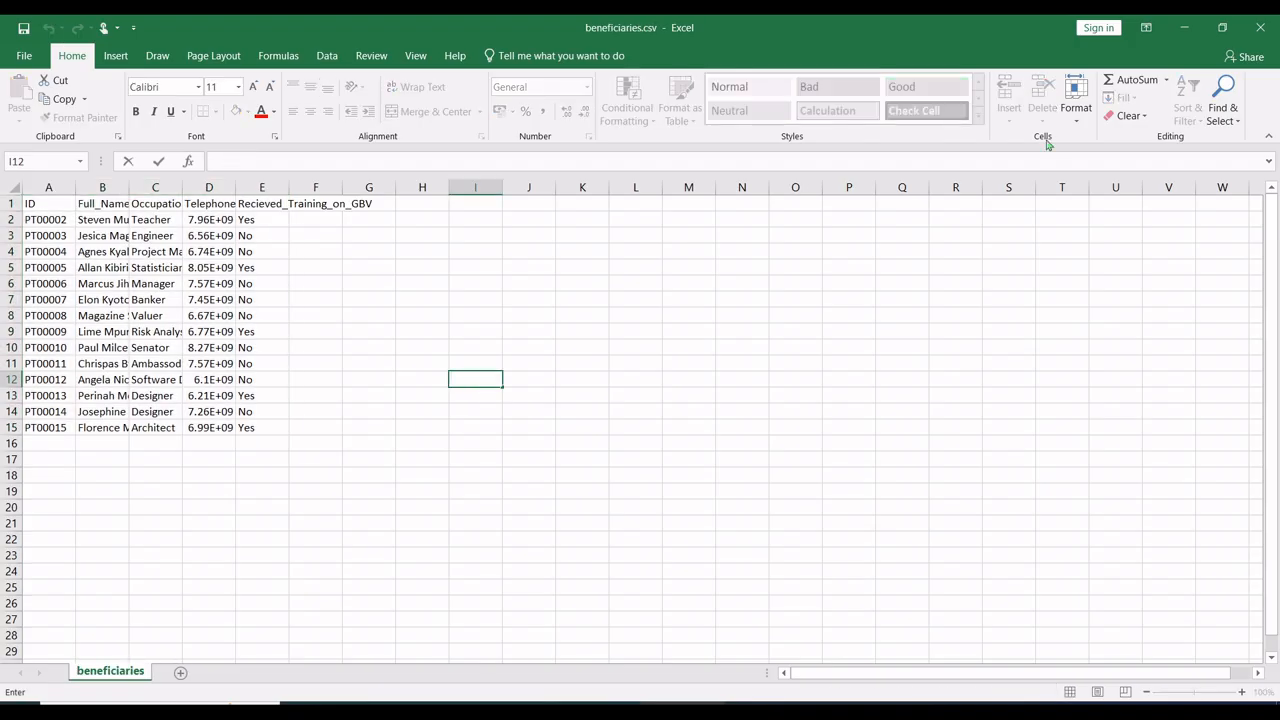
click(643, 330)
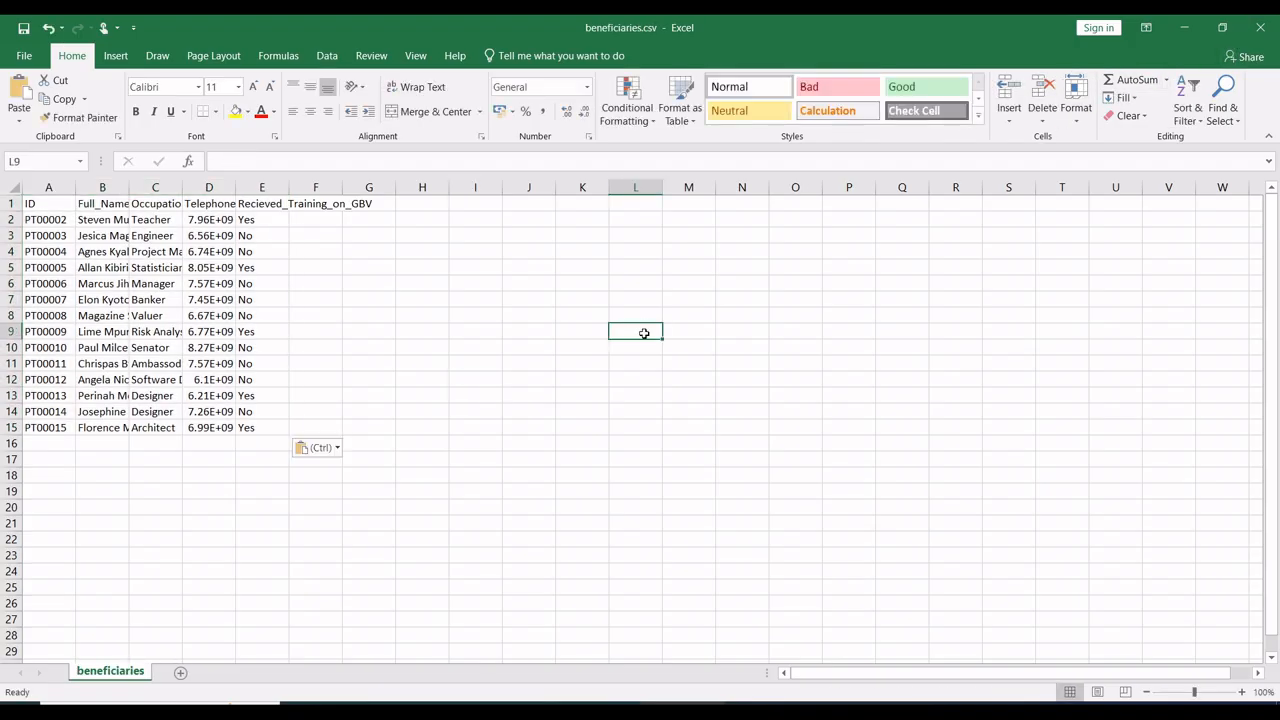
Switch to GBV_study_Data_collection_tool.xlsx and insert four blank rows above the region question on the survey sheet.
key(alt+Tab)
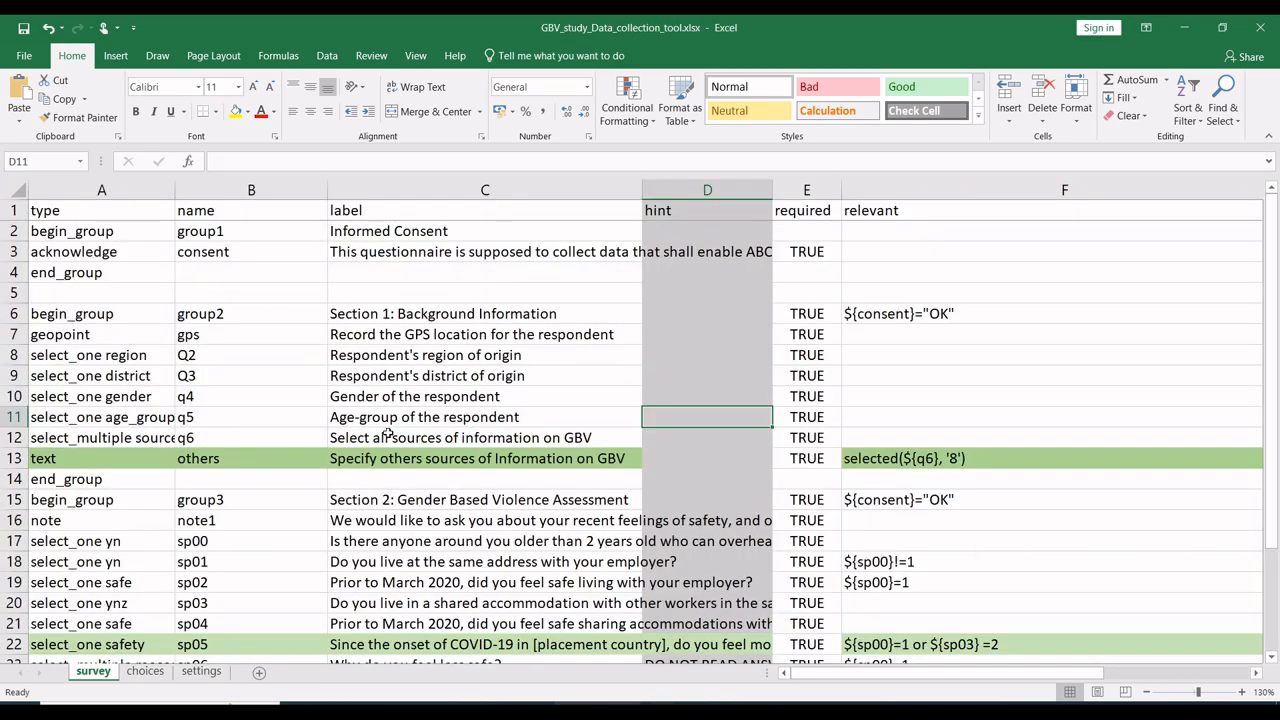
click(13, 355)
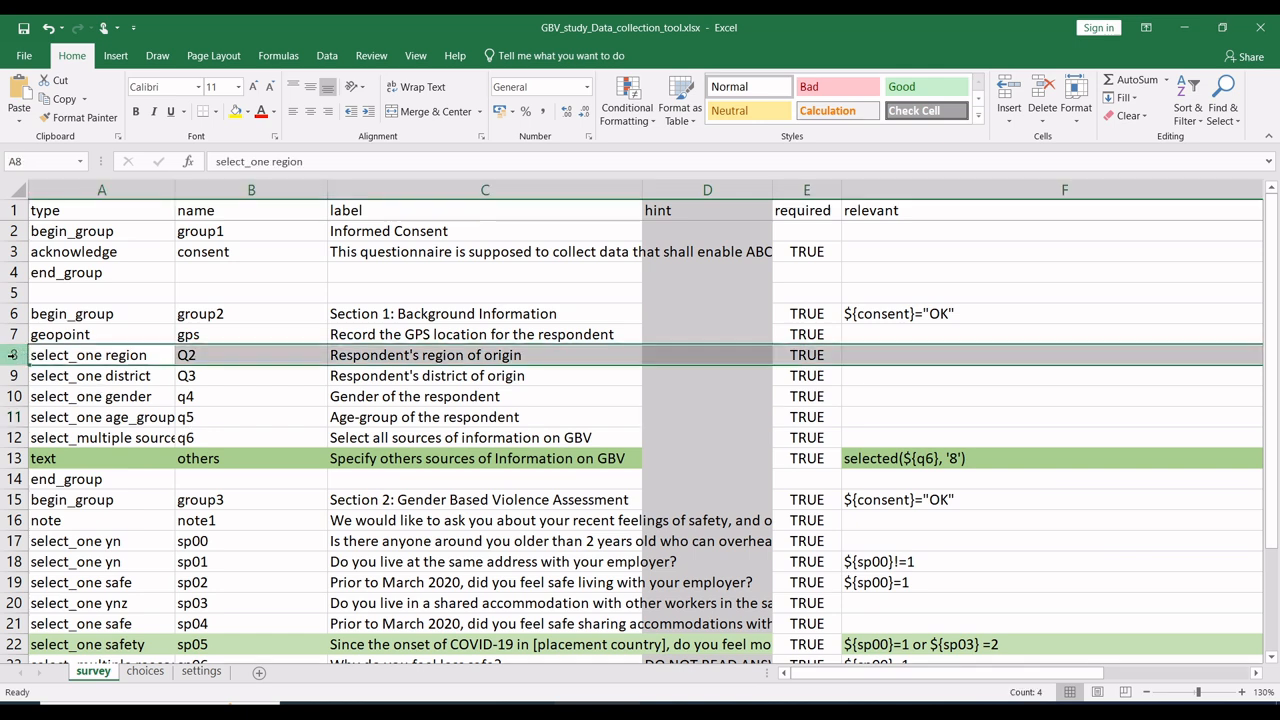
drag(13, 355, 5, 417)
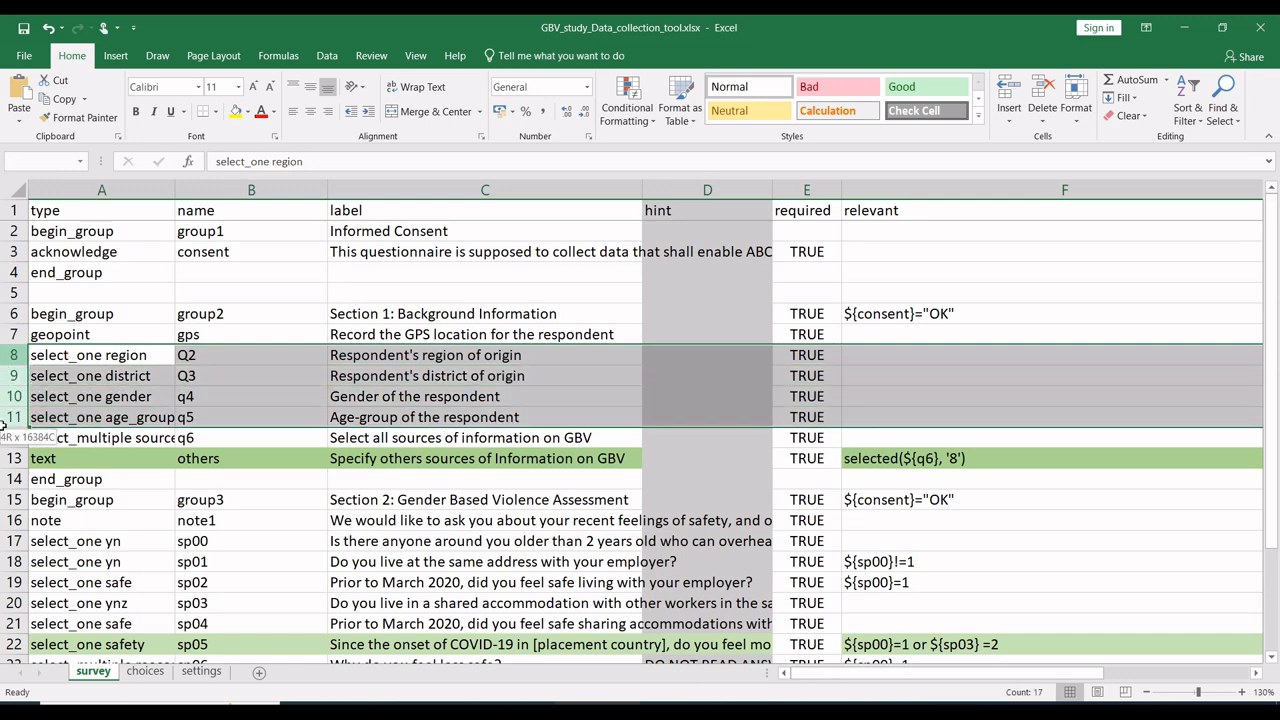
right_click(15, 356)
click(53, 474)
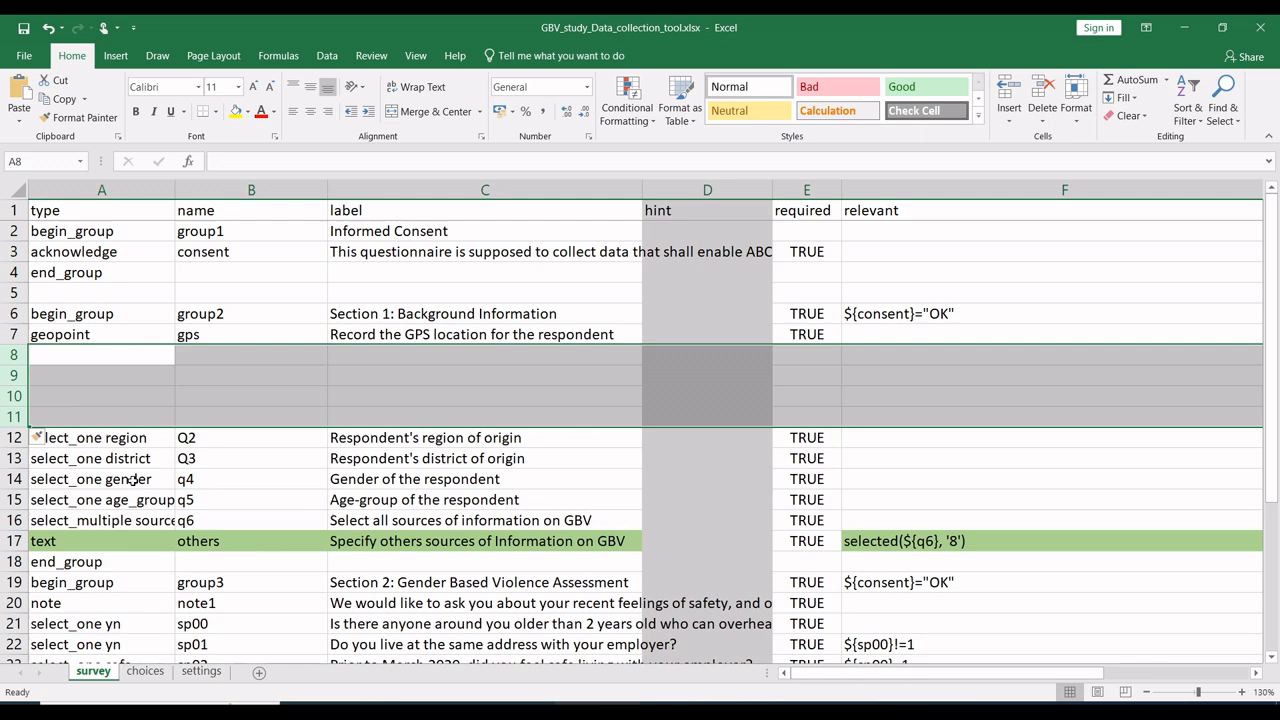
click(285, 405)
Add a question of type text named idd in row 8, directly below the gps question.
key(alt+Tab)
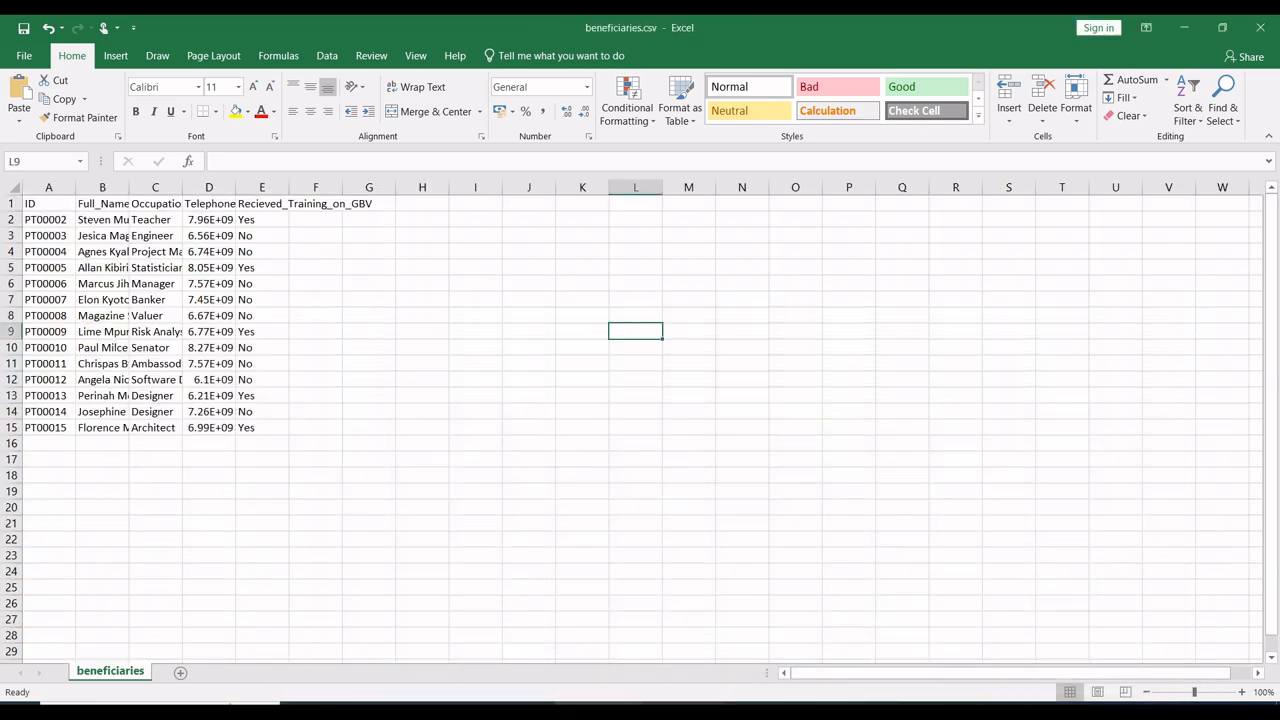
key(alt+Tab)
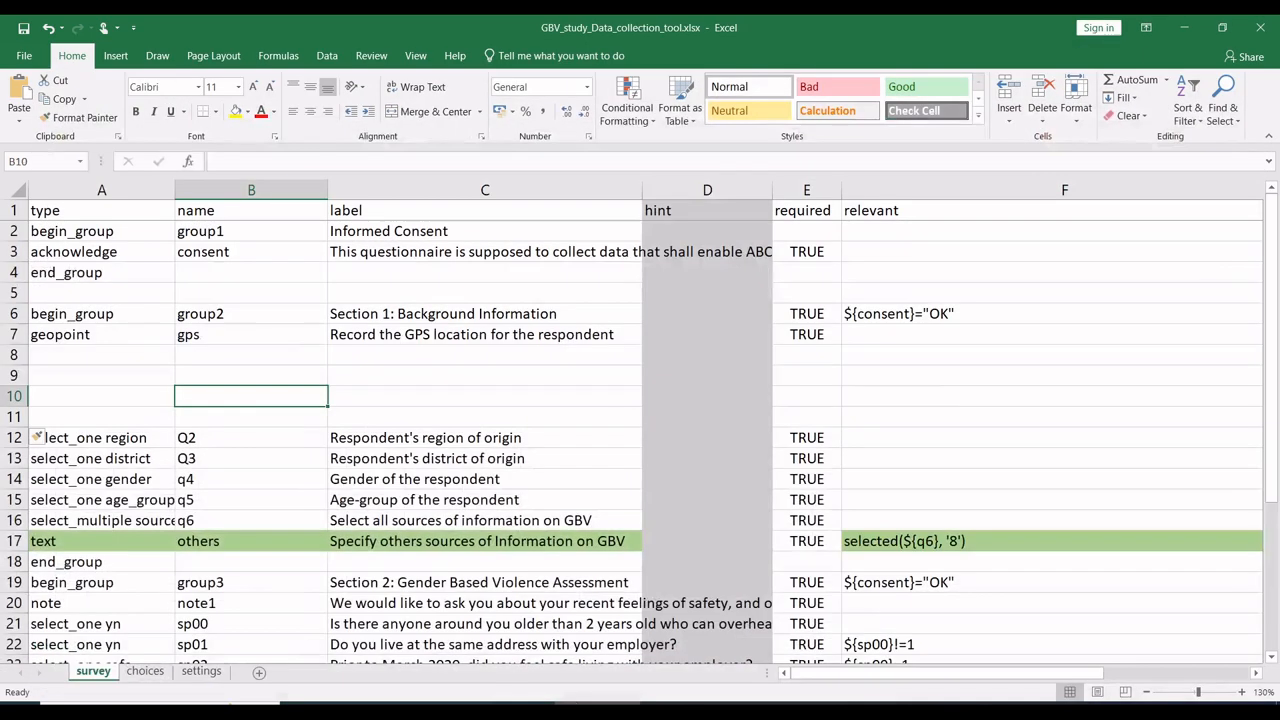
click(150, 357)
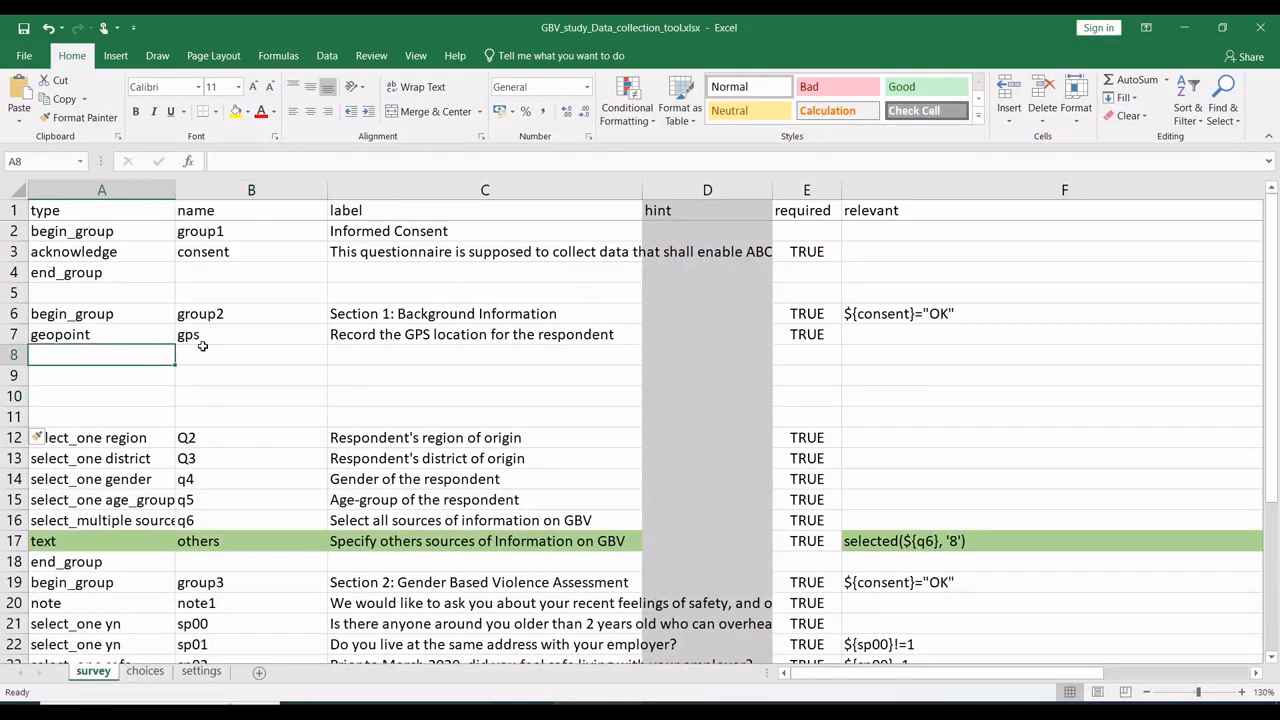
text(text)
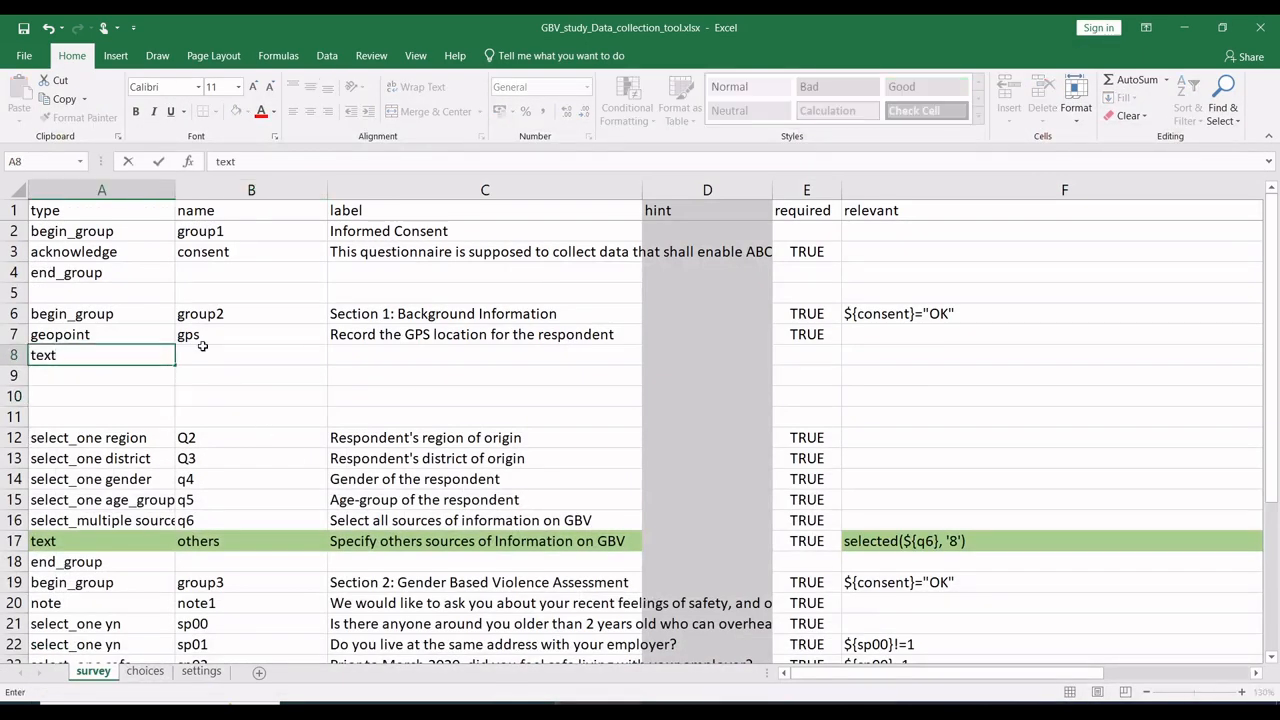
click(202, 347)
text(idd)
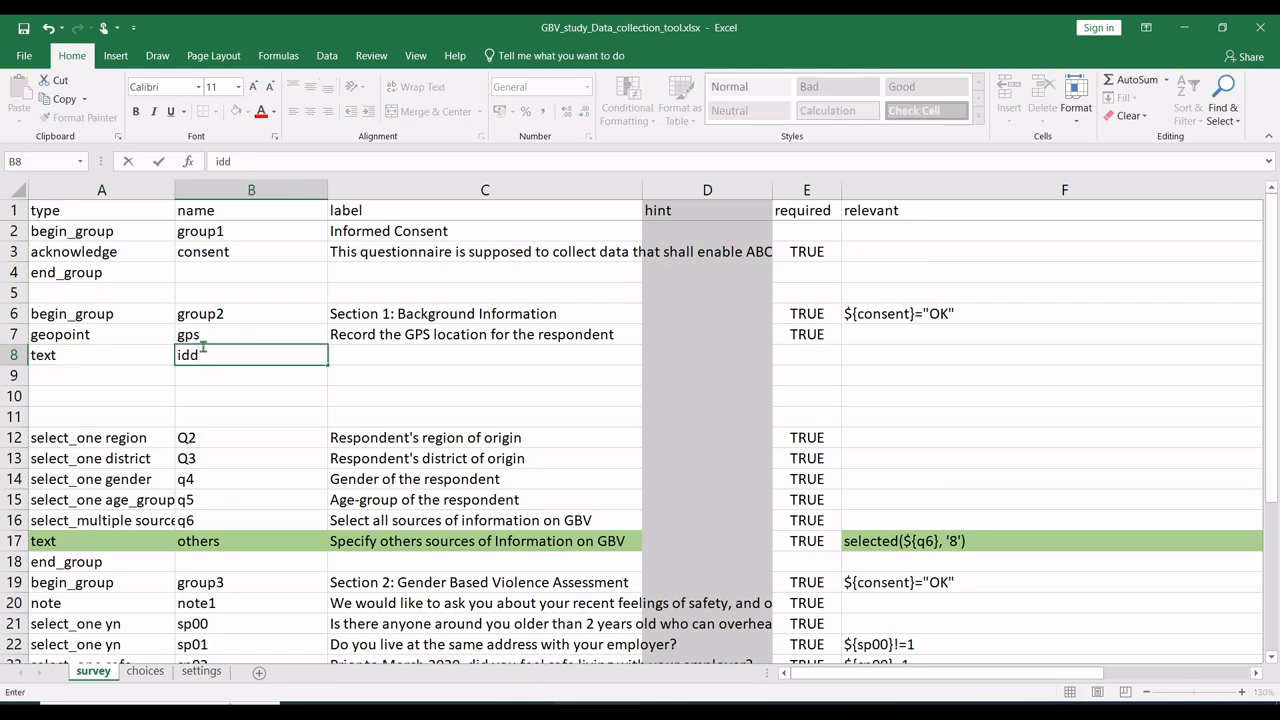
key(Tab)
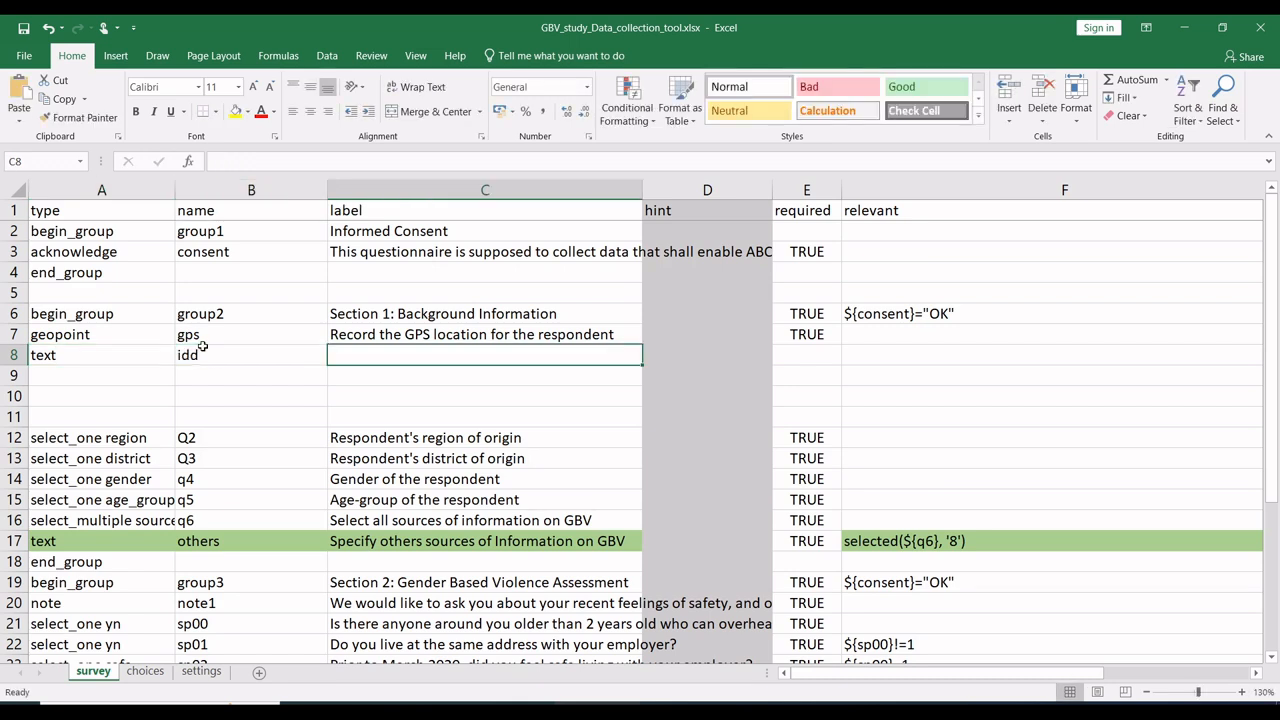
click(203, 348)
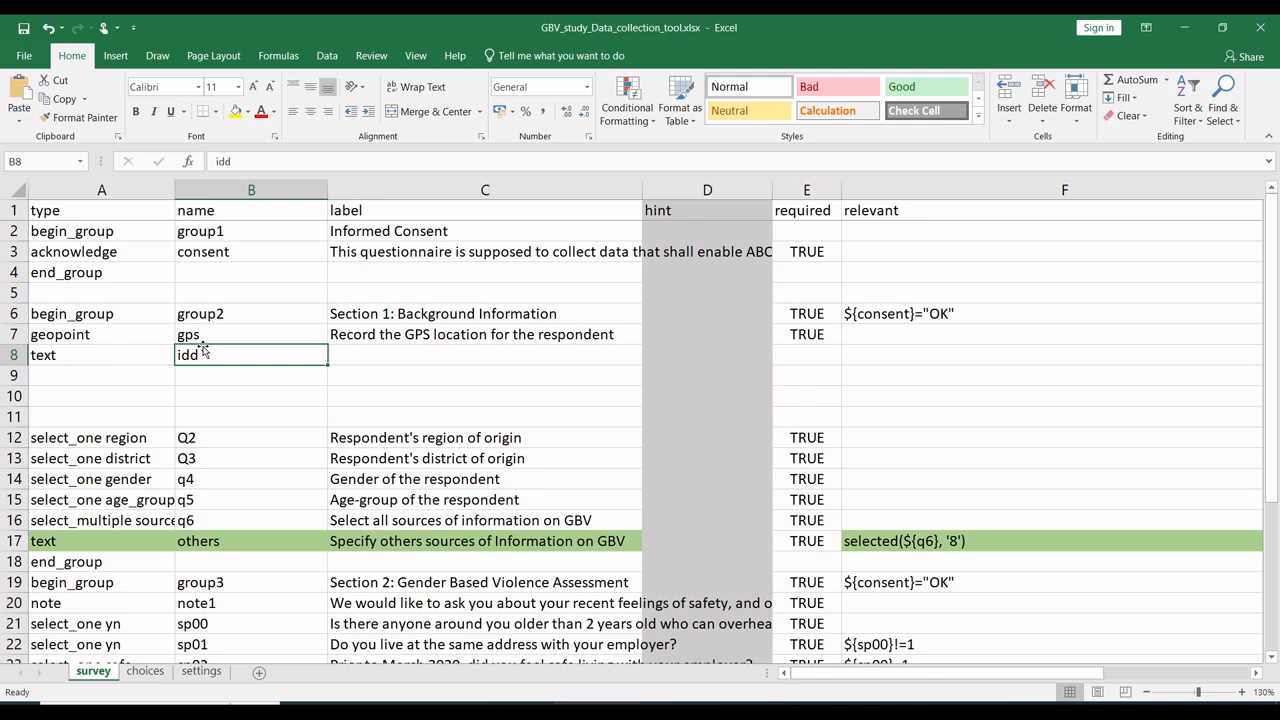
double_click(226, 355)
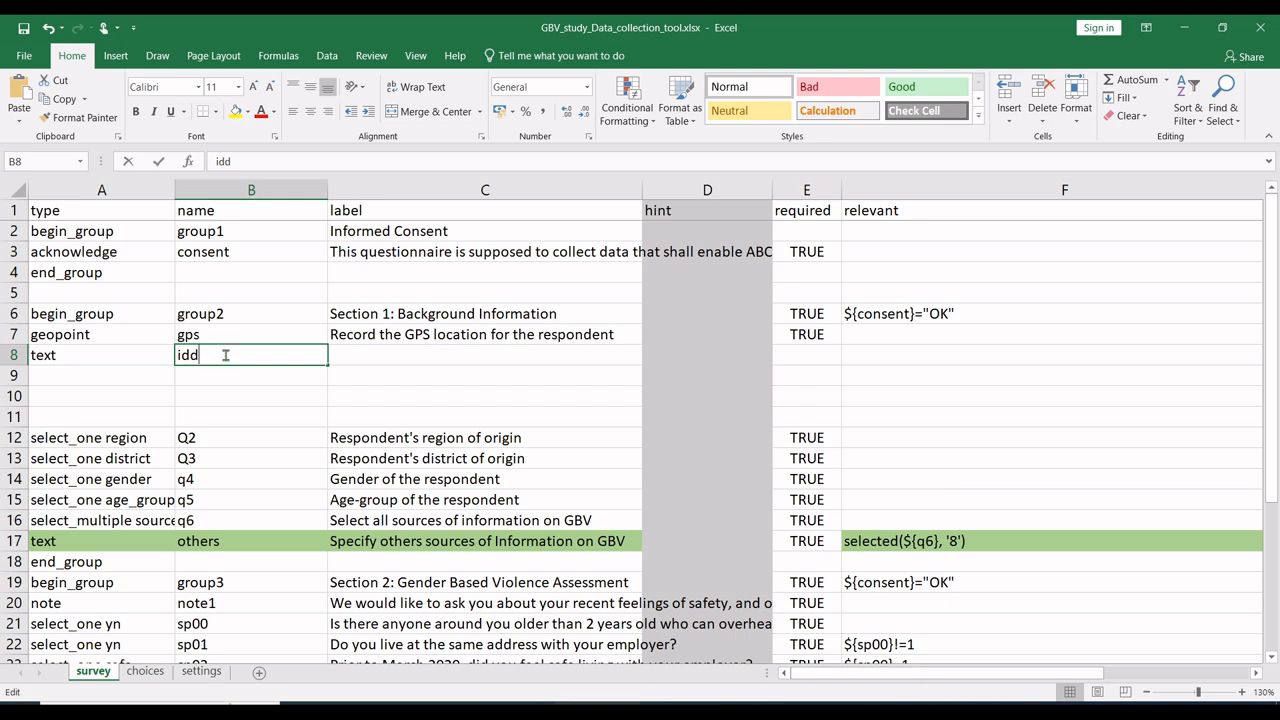
Label the idd question "Enter the unique Id of the beneficarie".
click(348, 351)
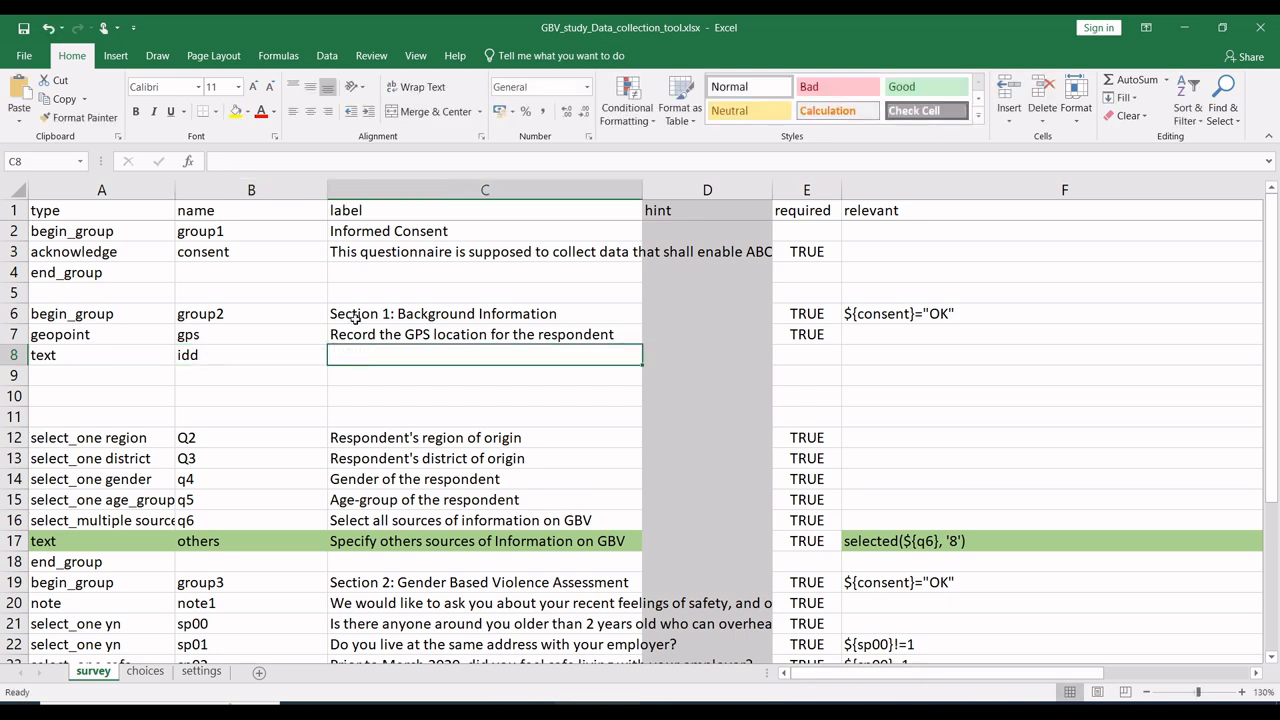
text(Id)
key(BackSpace)
key(BackSpace)
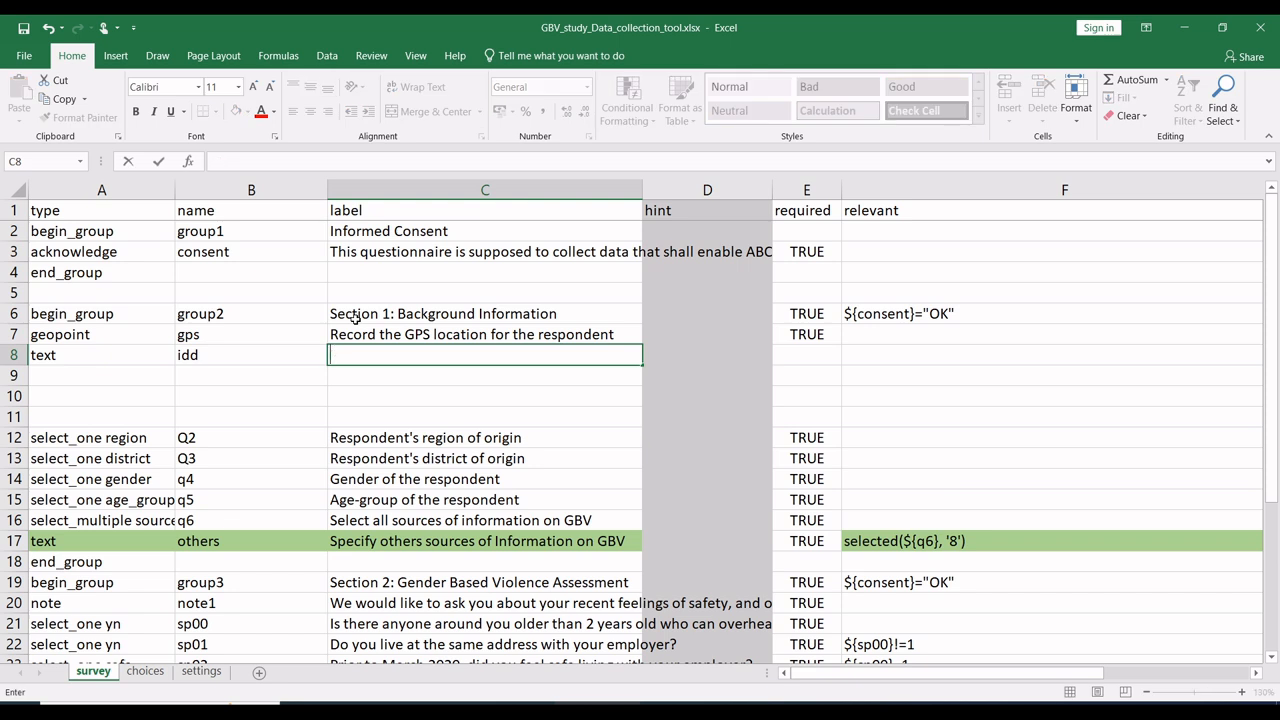
text(Unique Id of the bene)
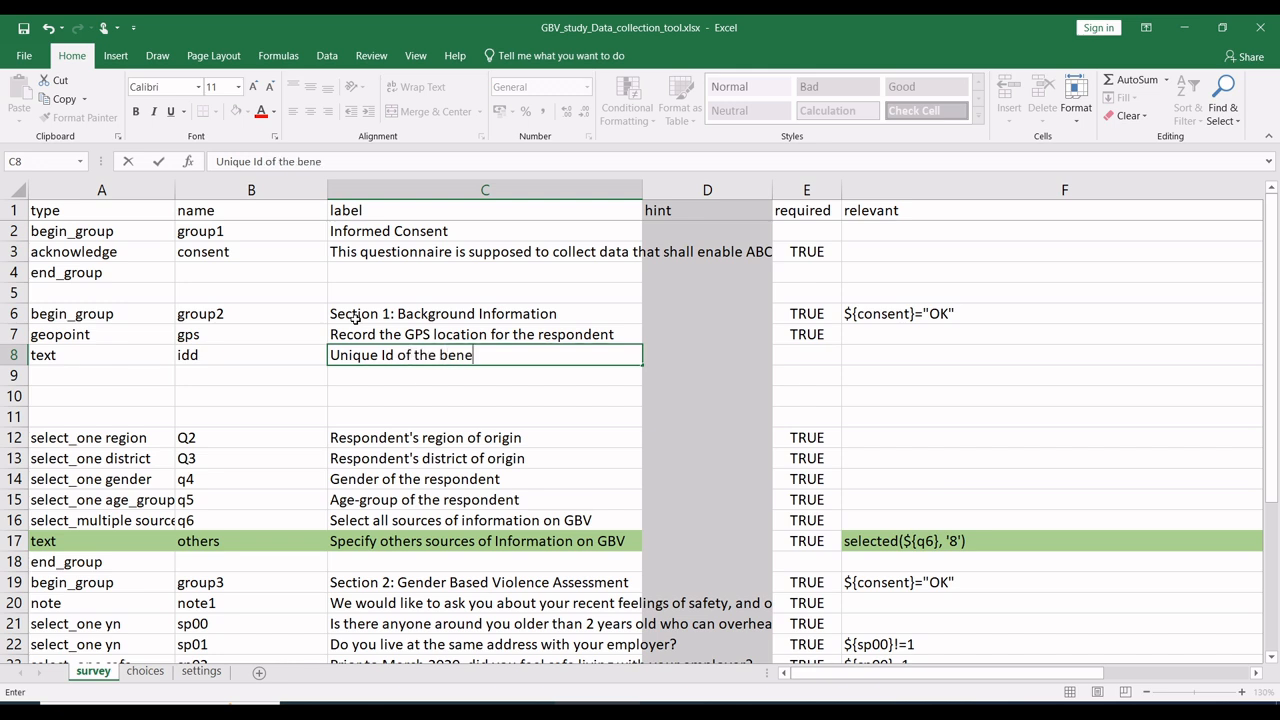
text(ficarie)
click(340, 358)
key(BackSpace)
text(Enter )
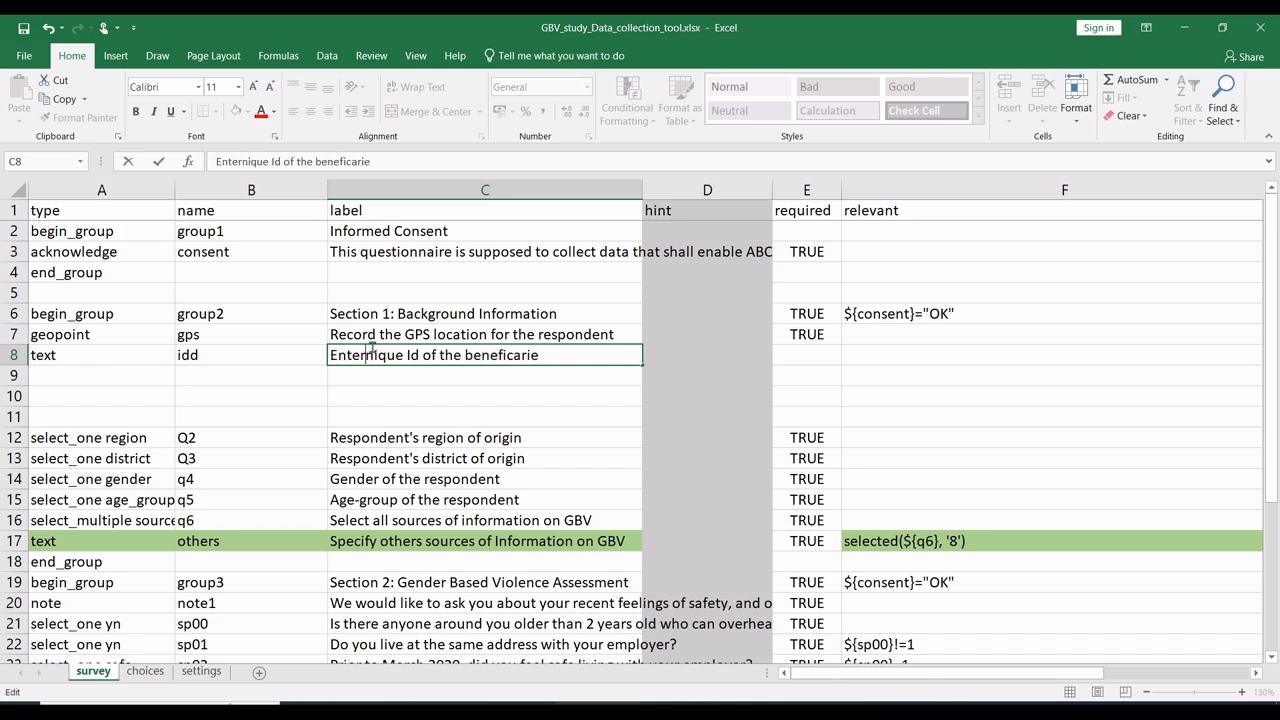
text(the )
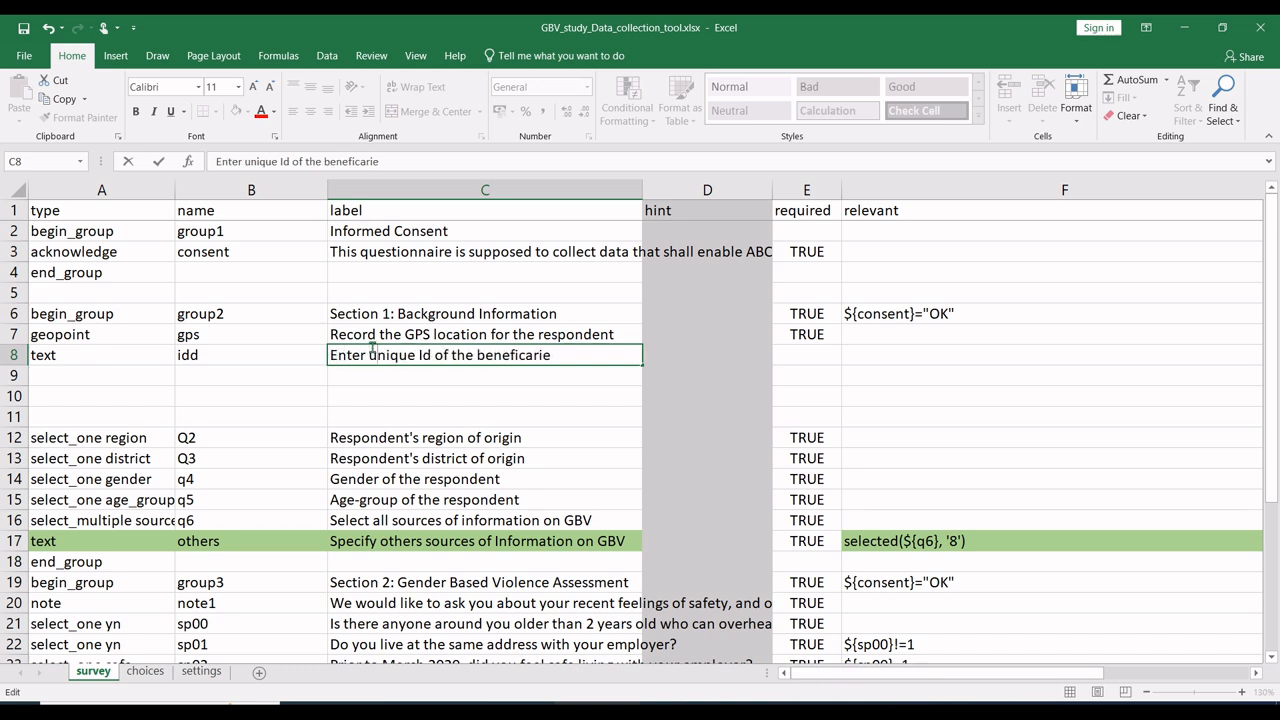
text(u)
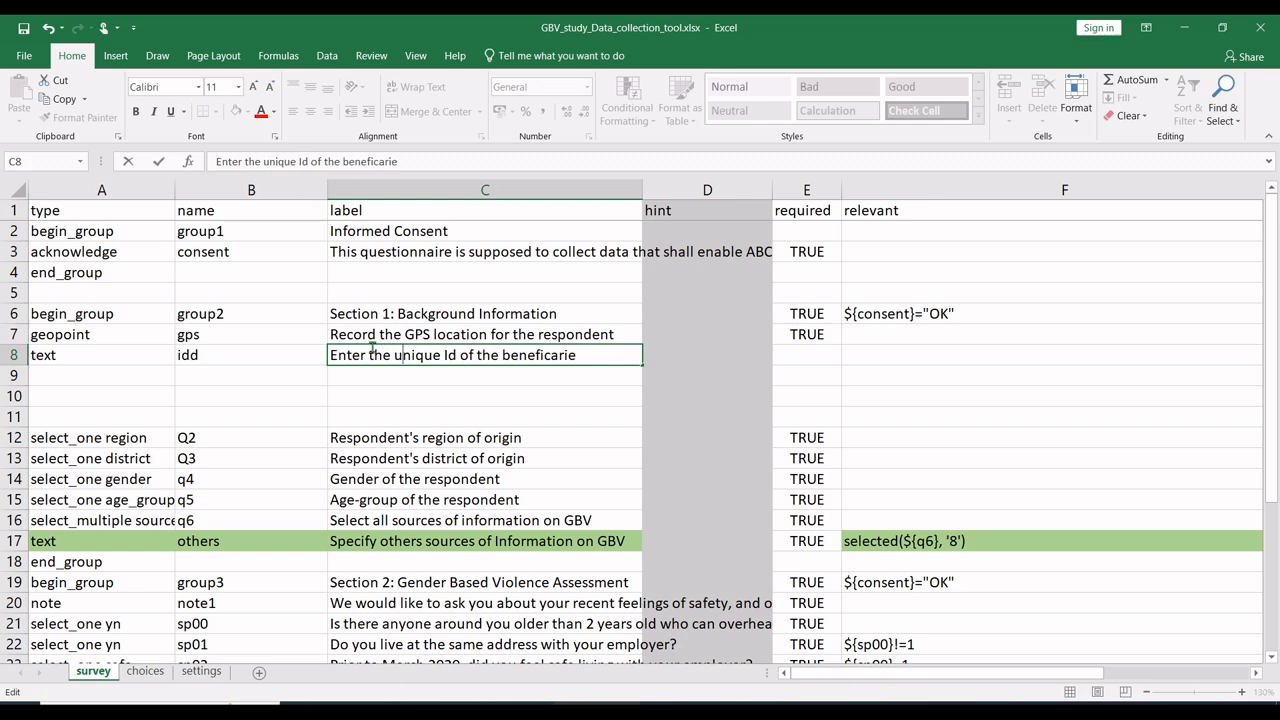
Set the type of the three blank rows 9 to 11 below the idd question to text.
click(133, 379)
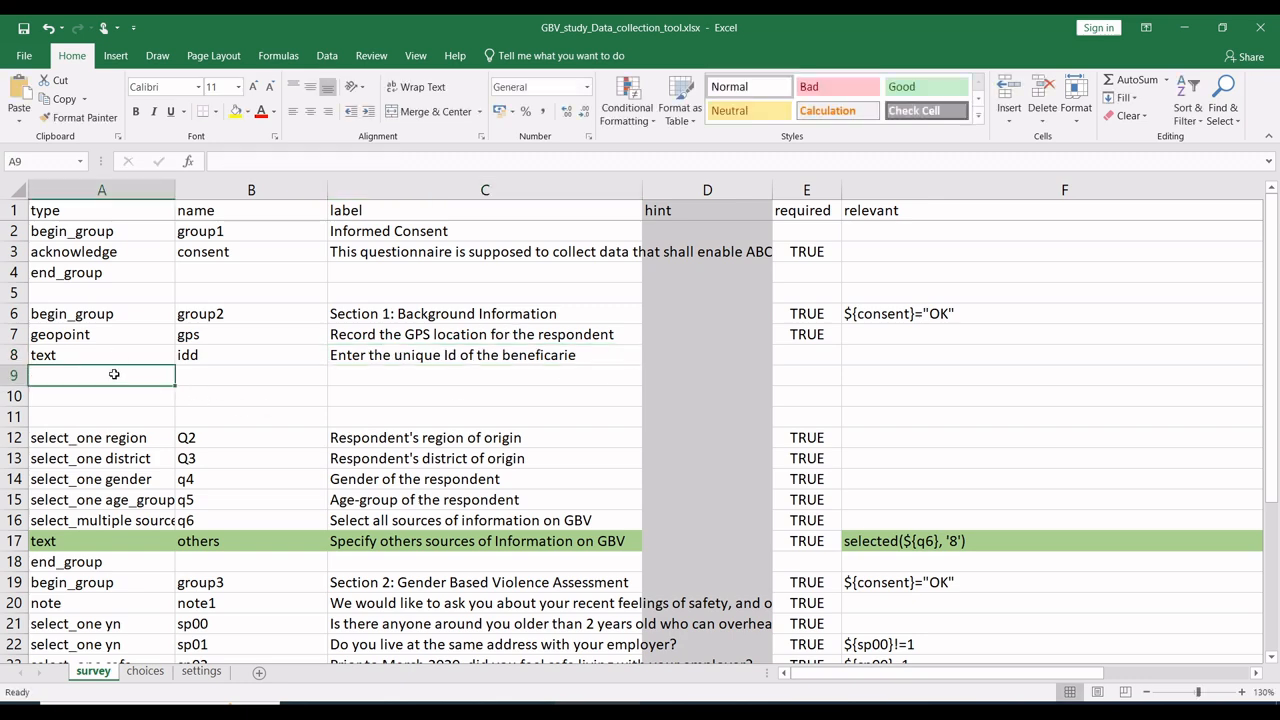
click(682, 710)
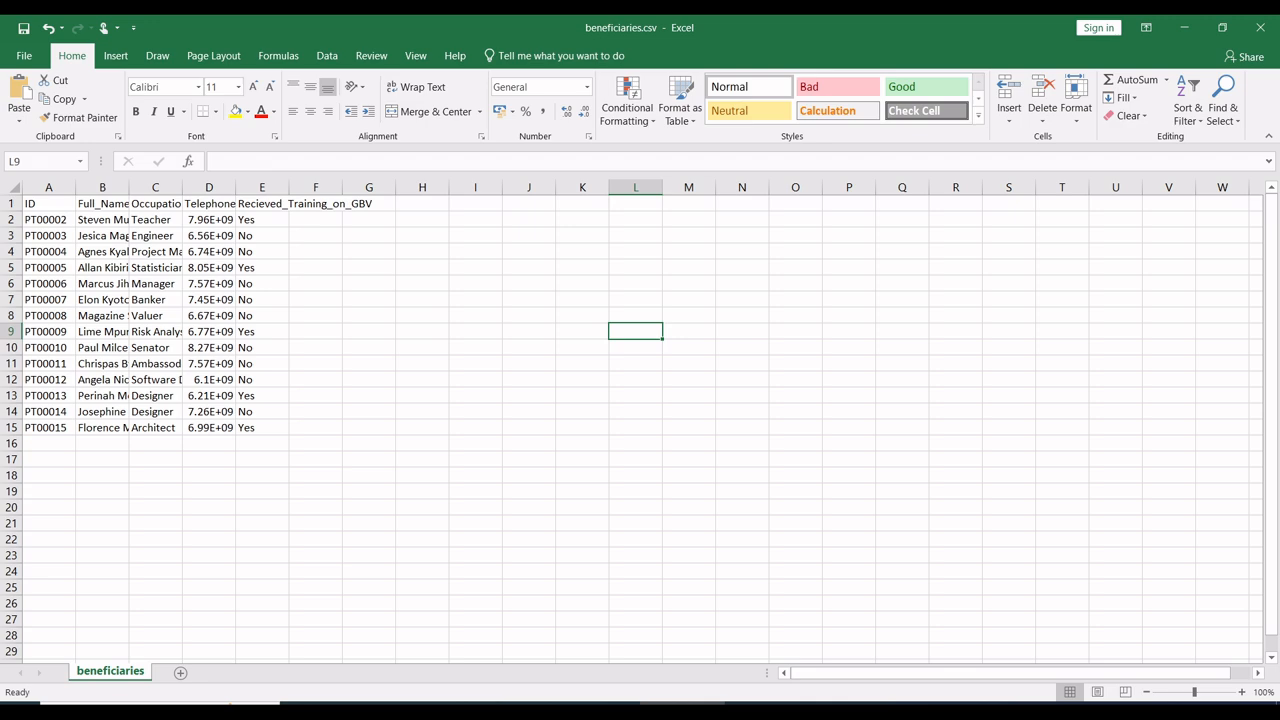
click(682, 710)
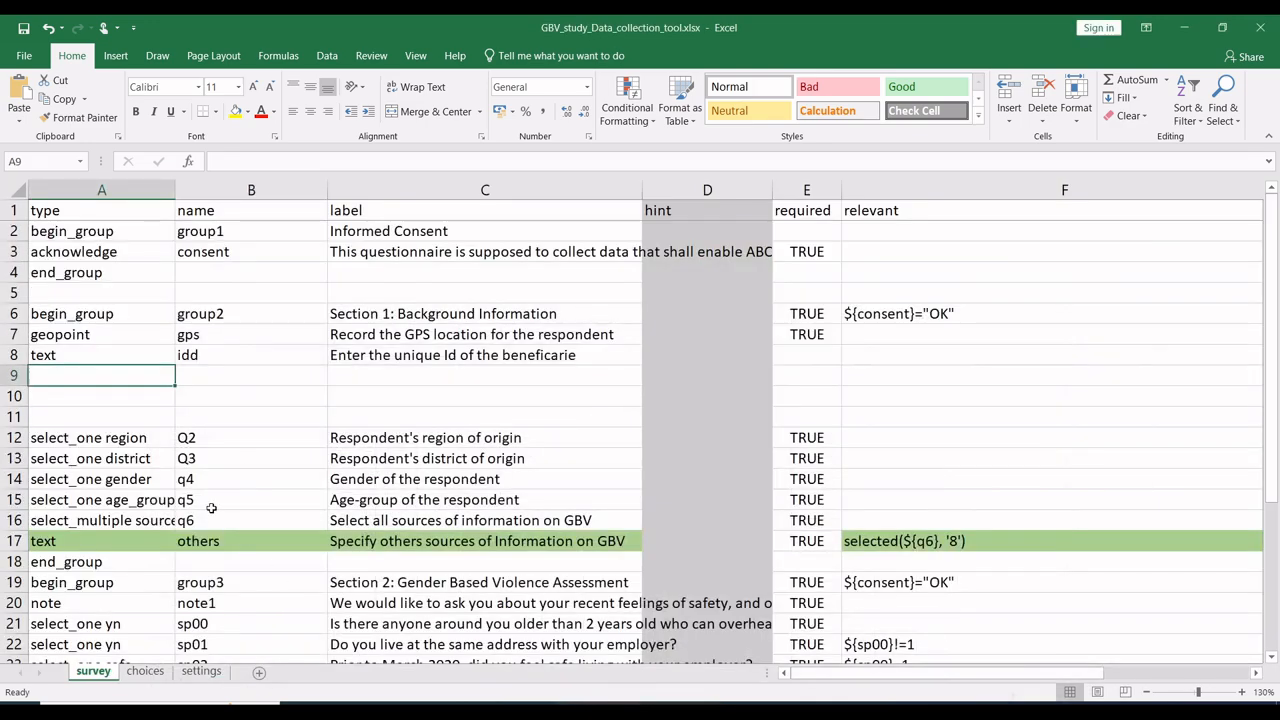
text(text)
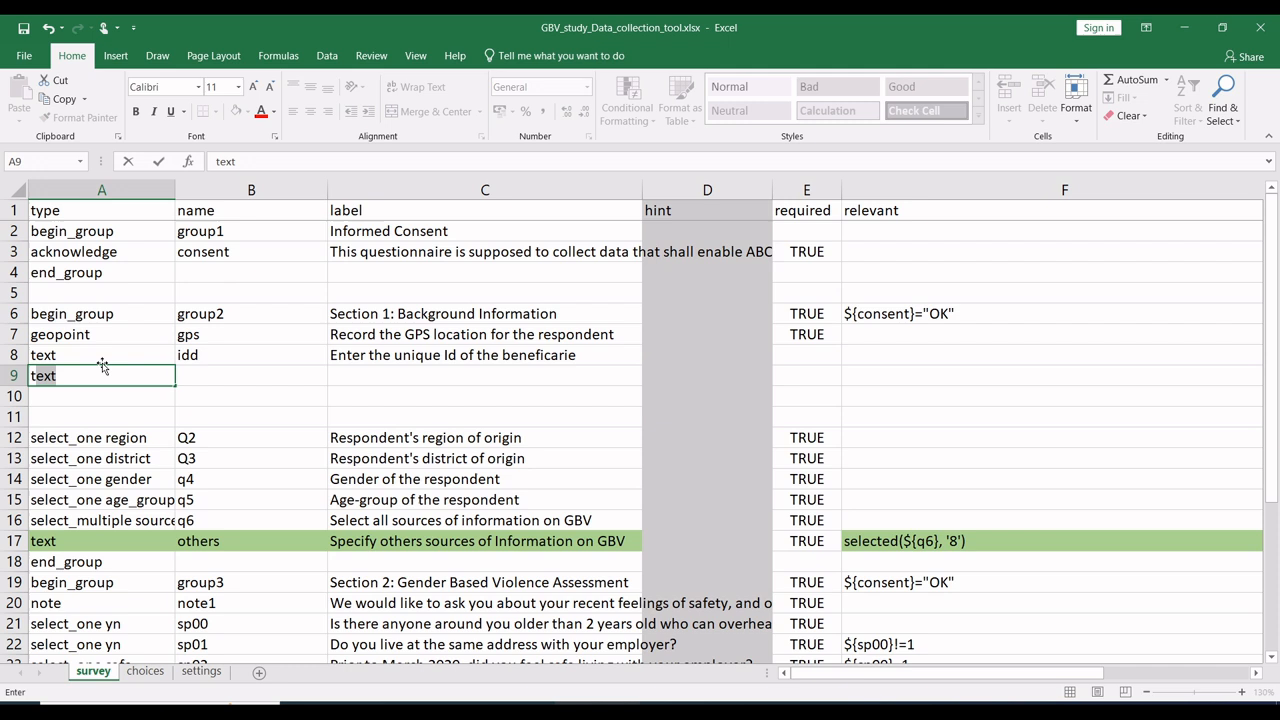
key(Return)
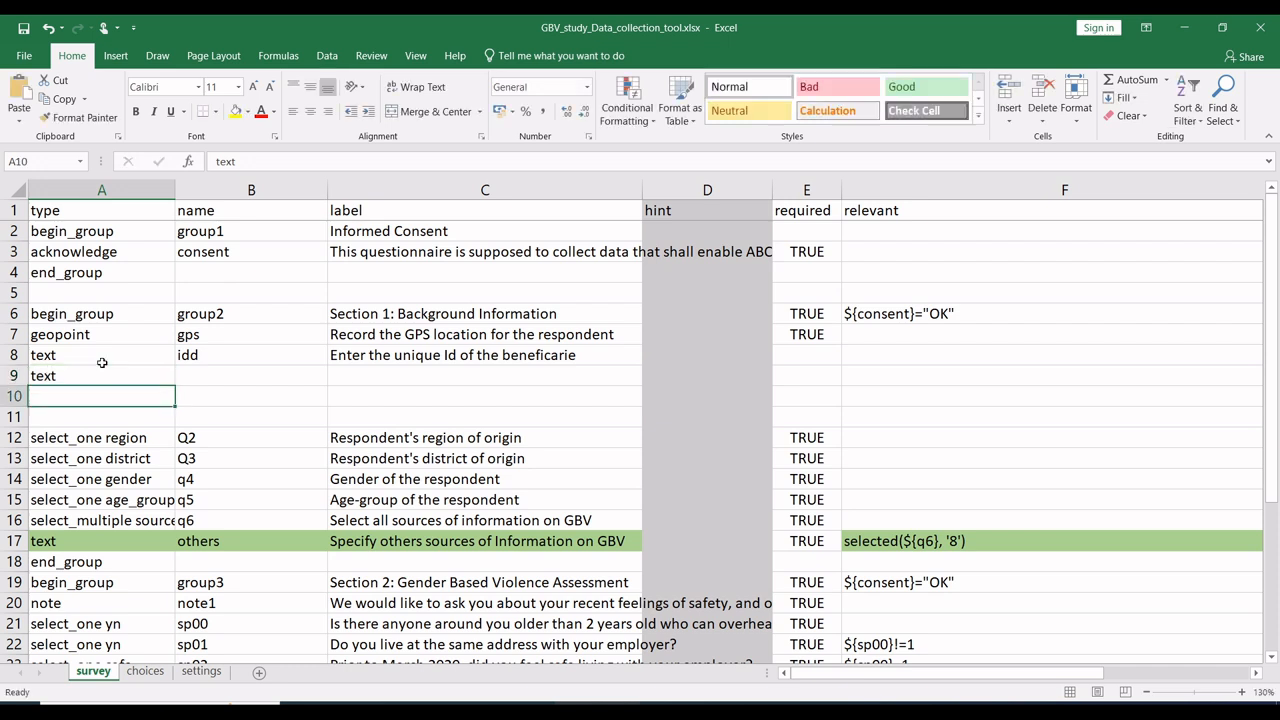
text(text)
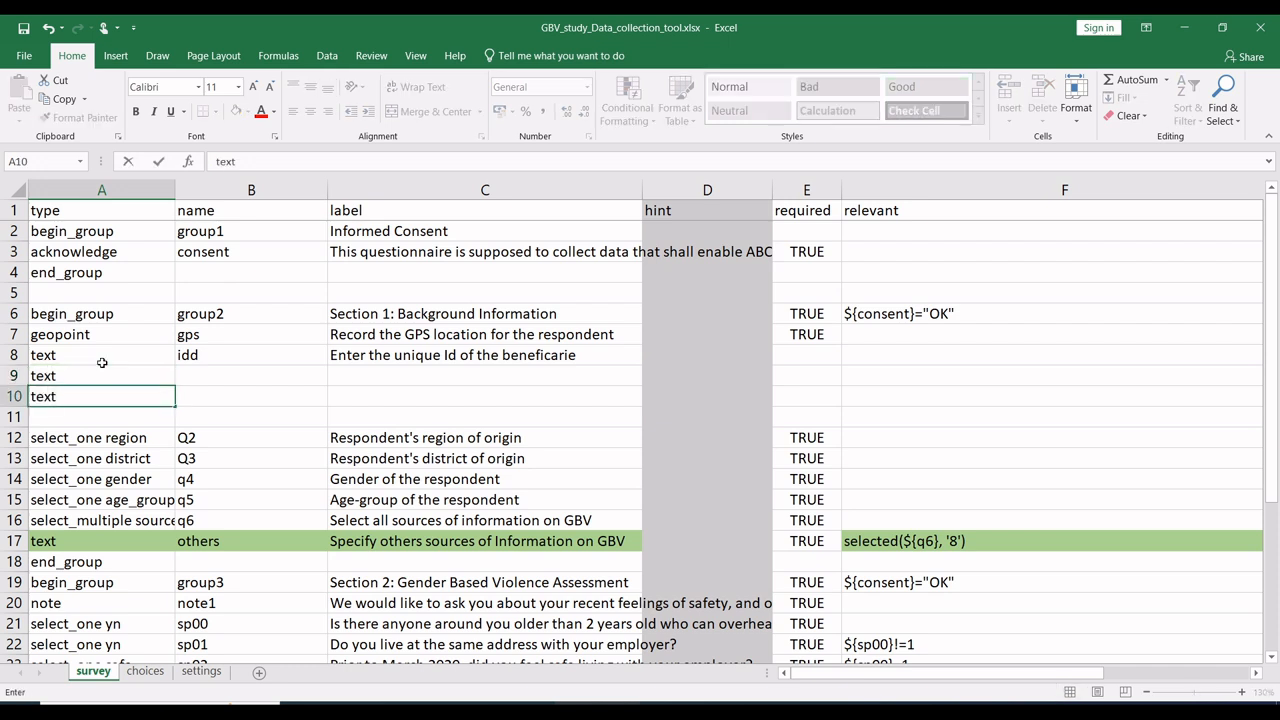
key(Return)
text(text)
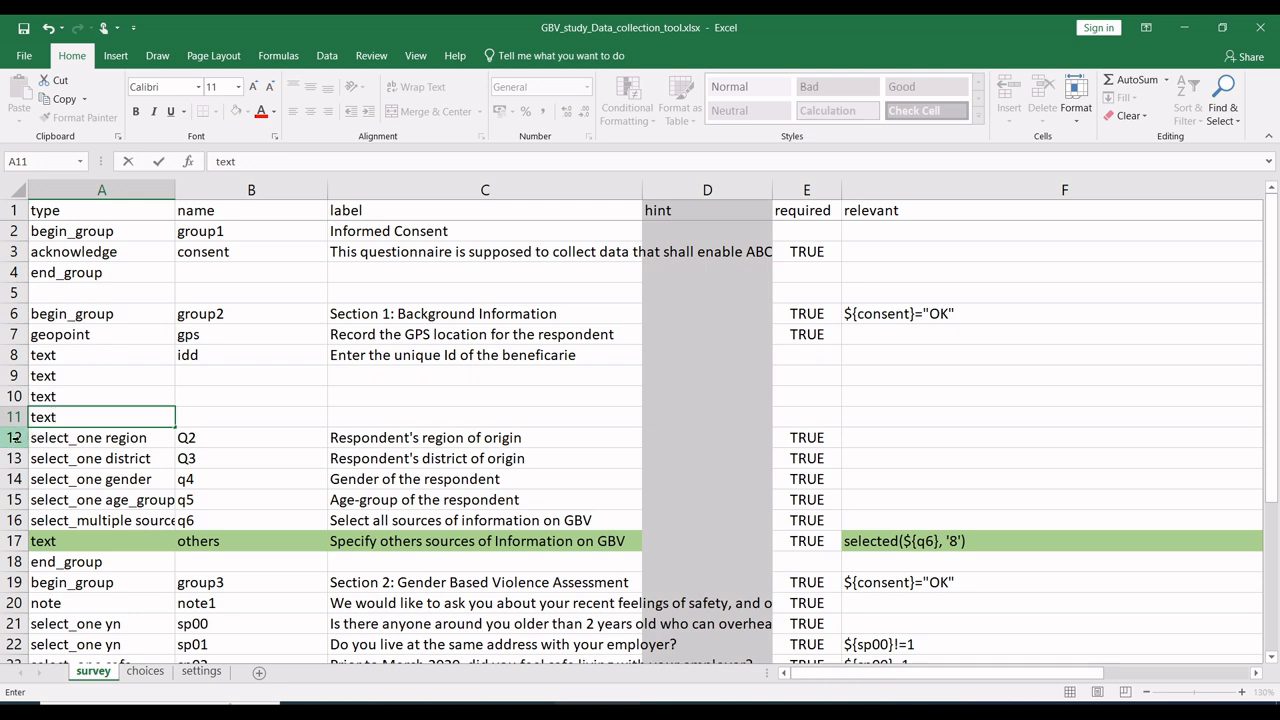
Insert a new row above the region question and set its type to text.
right_click(18, 438)
click(57, 556)
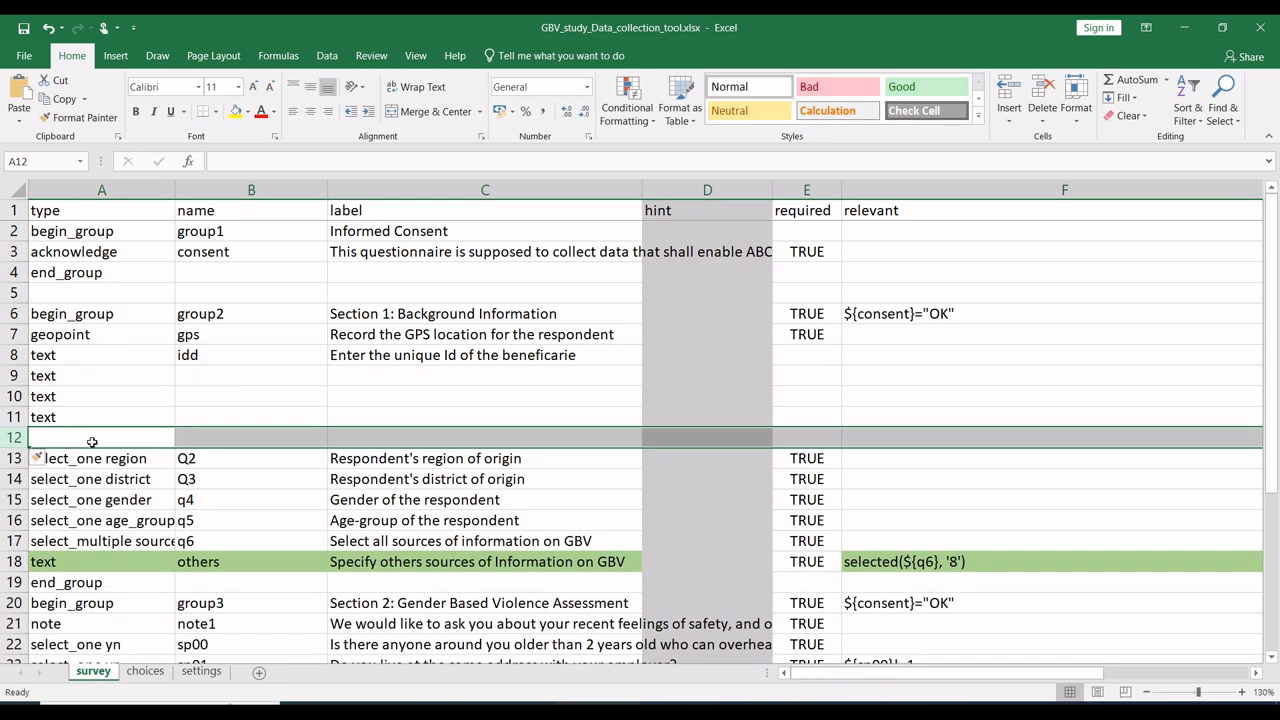
click(97, 438)
text(te)
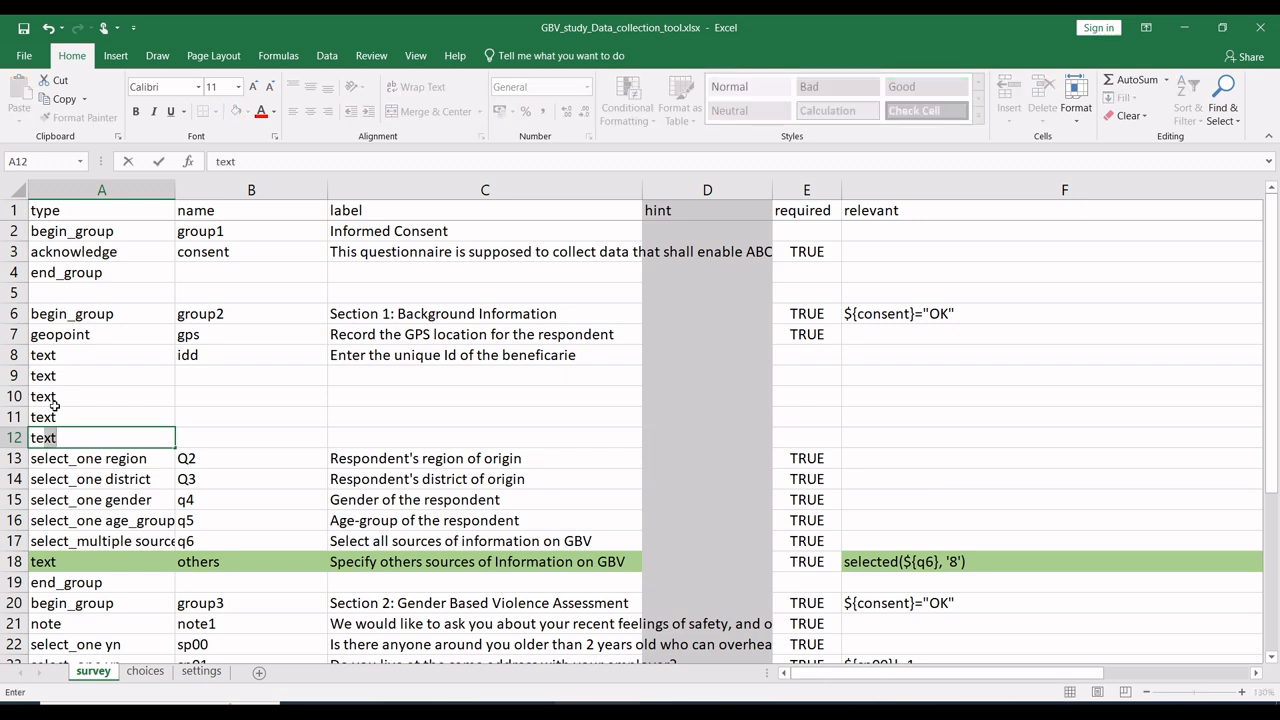
text(xt)
Check the column headings in beneficiaries.csv and name the text question in row 9 full_name.
click(288, 390)
click(285, 372)
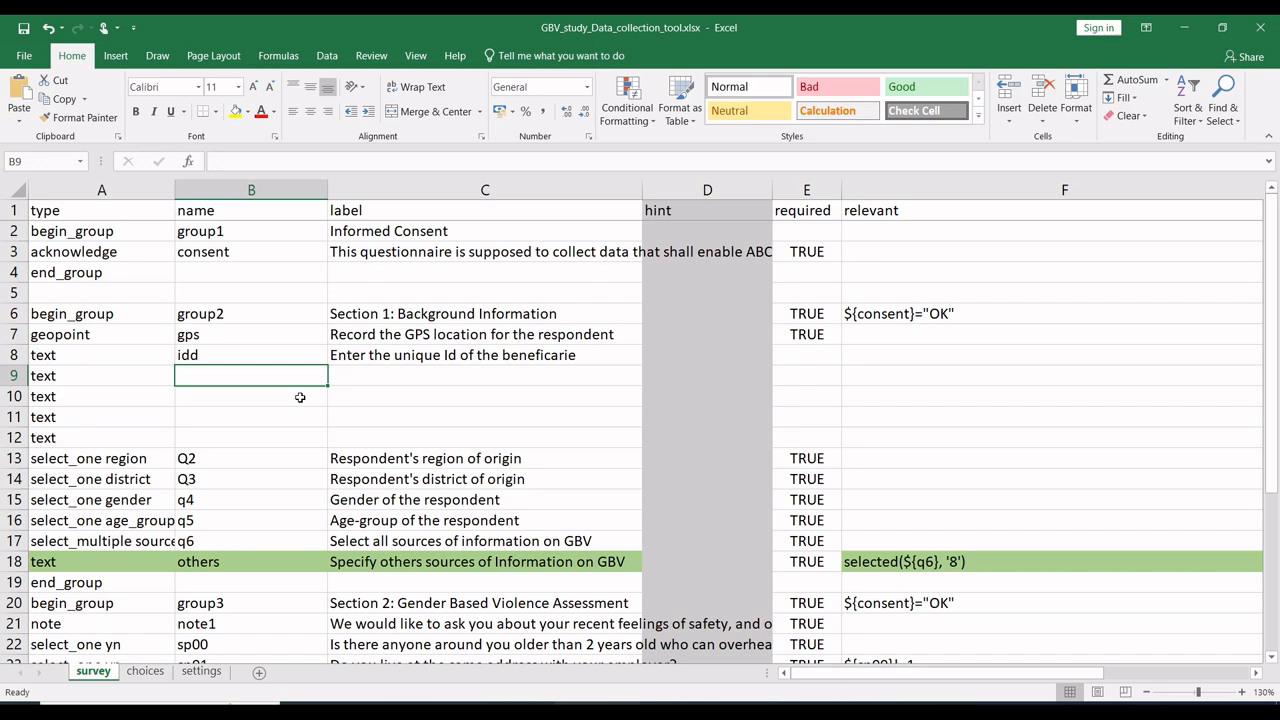
click(277, 394)
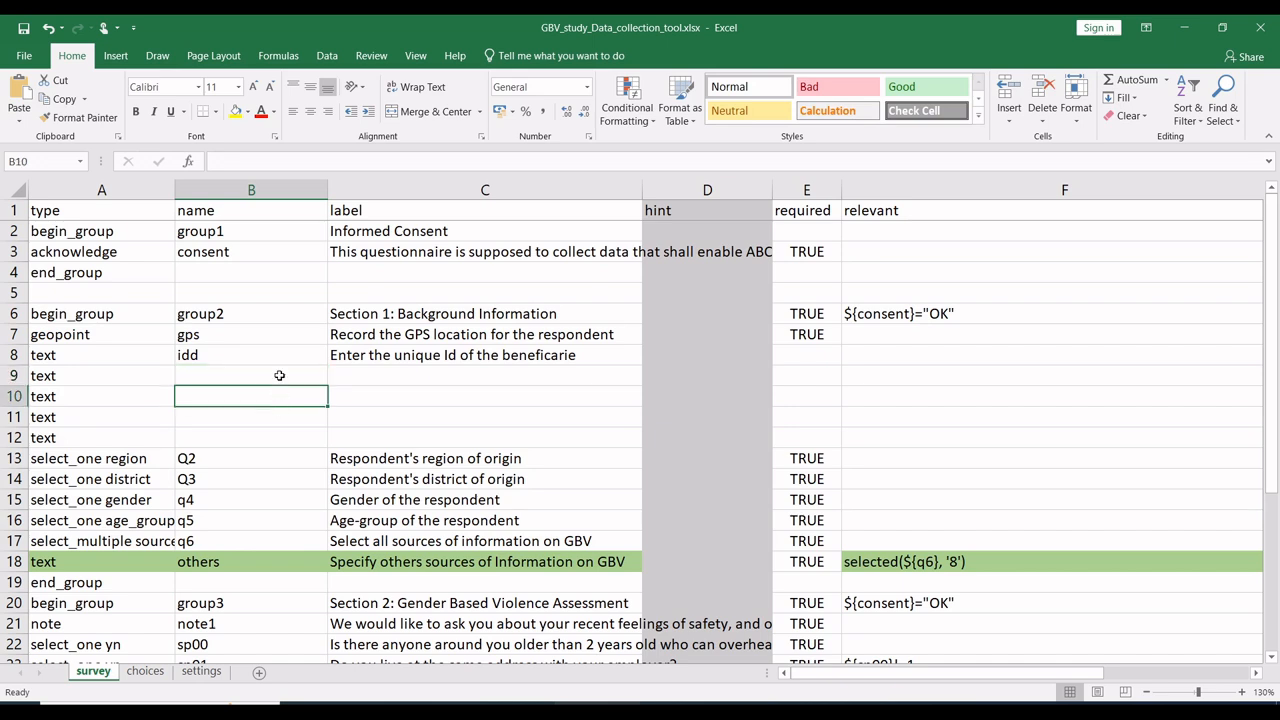
click(279, 375)
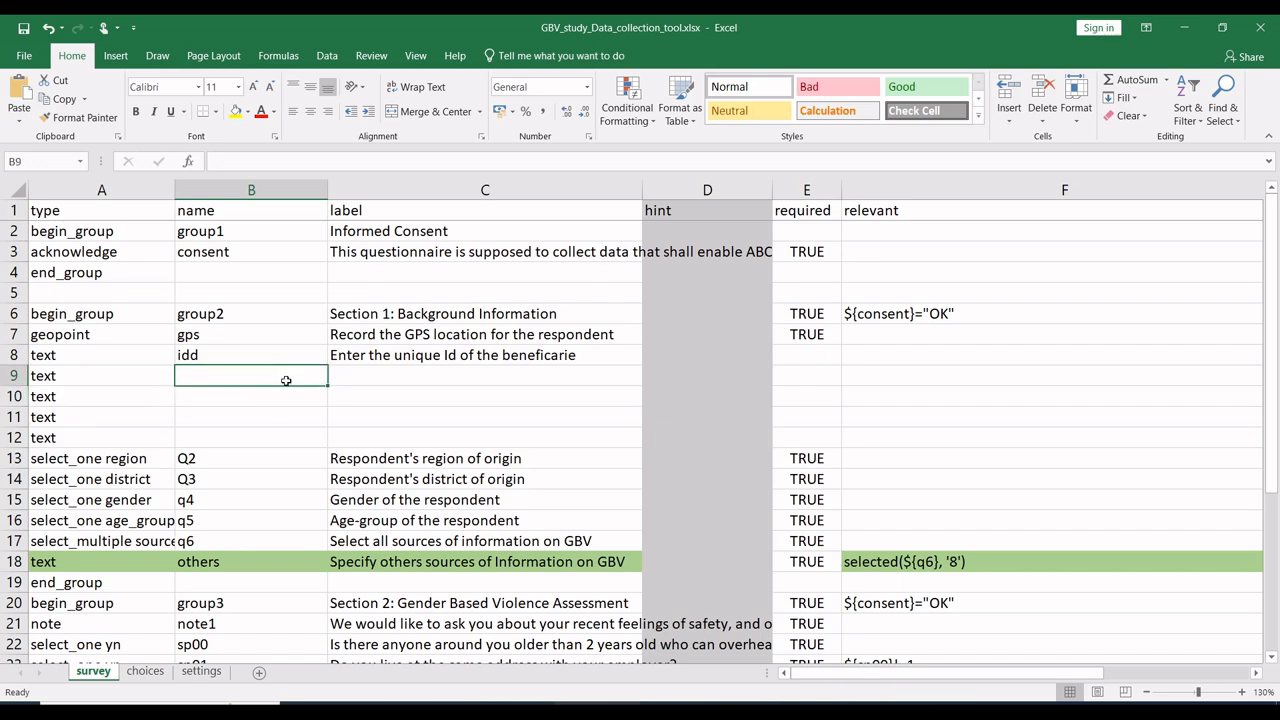
click(682, 703)
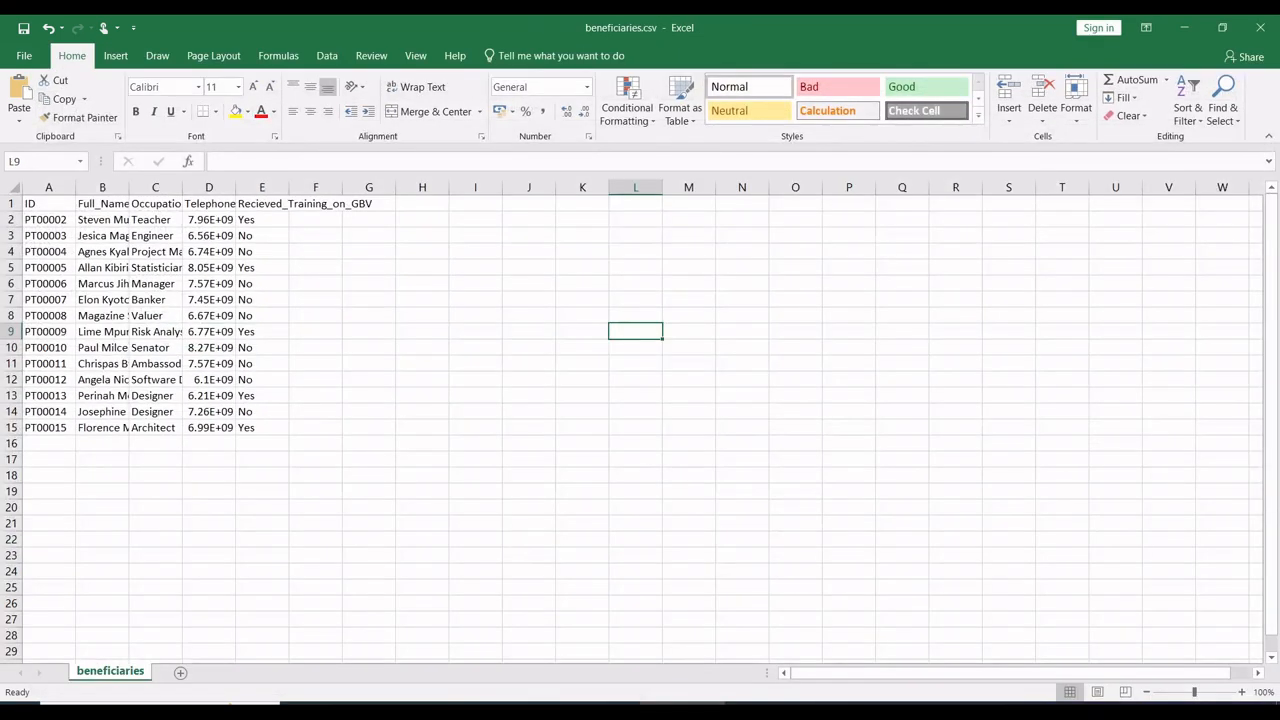
click(600, 702)
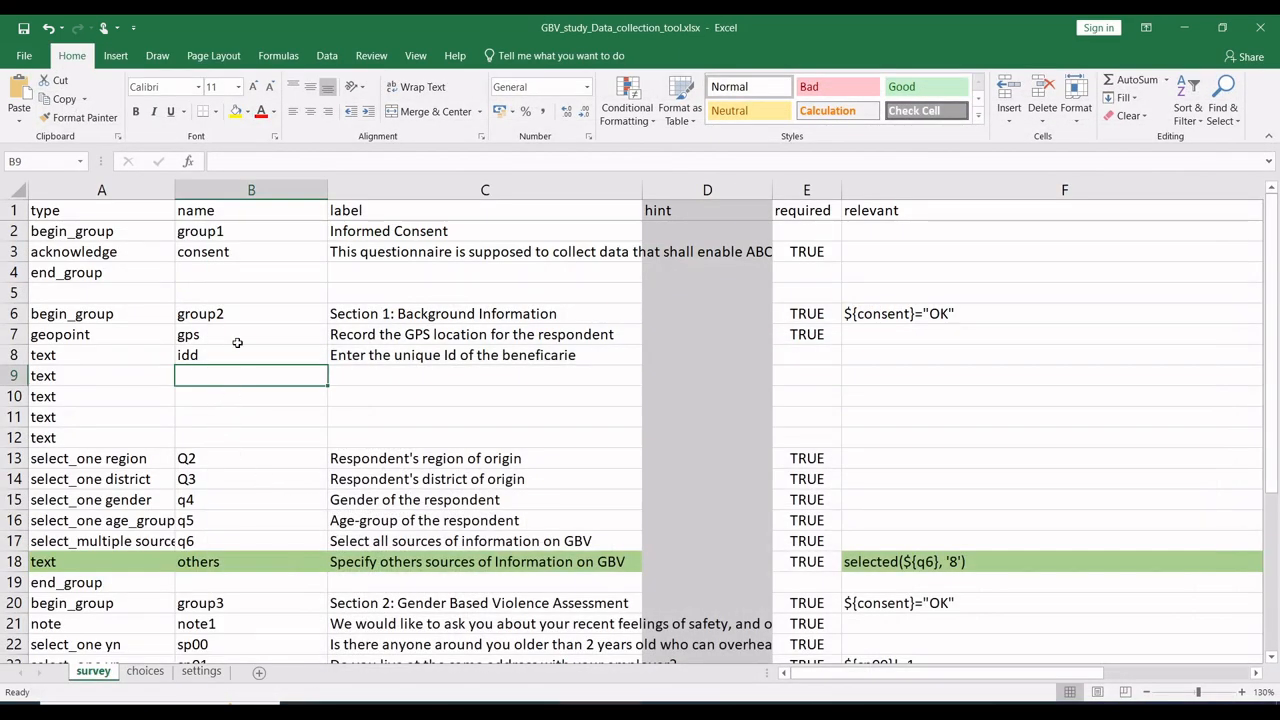
text(full_name)
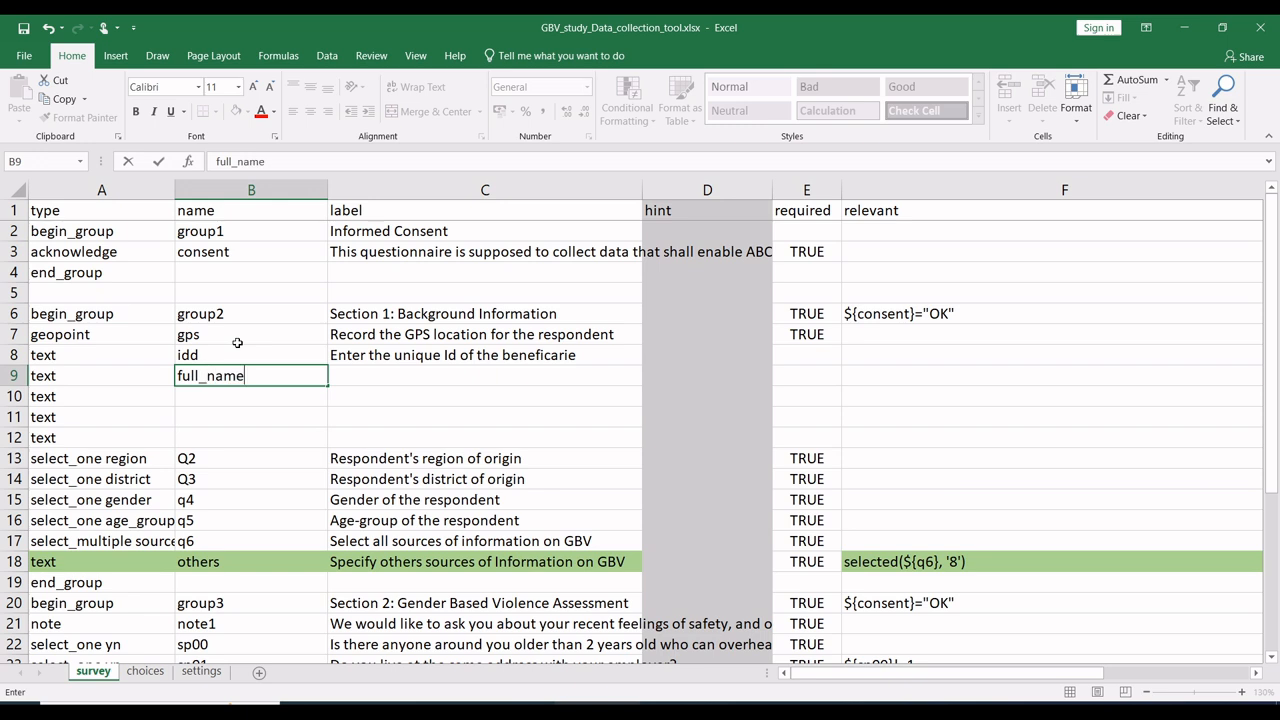
key(Tab)
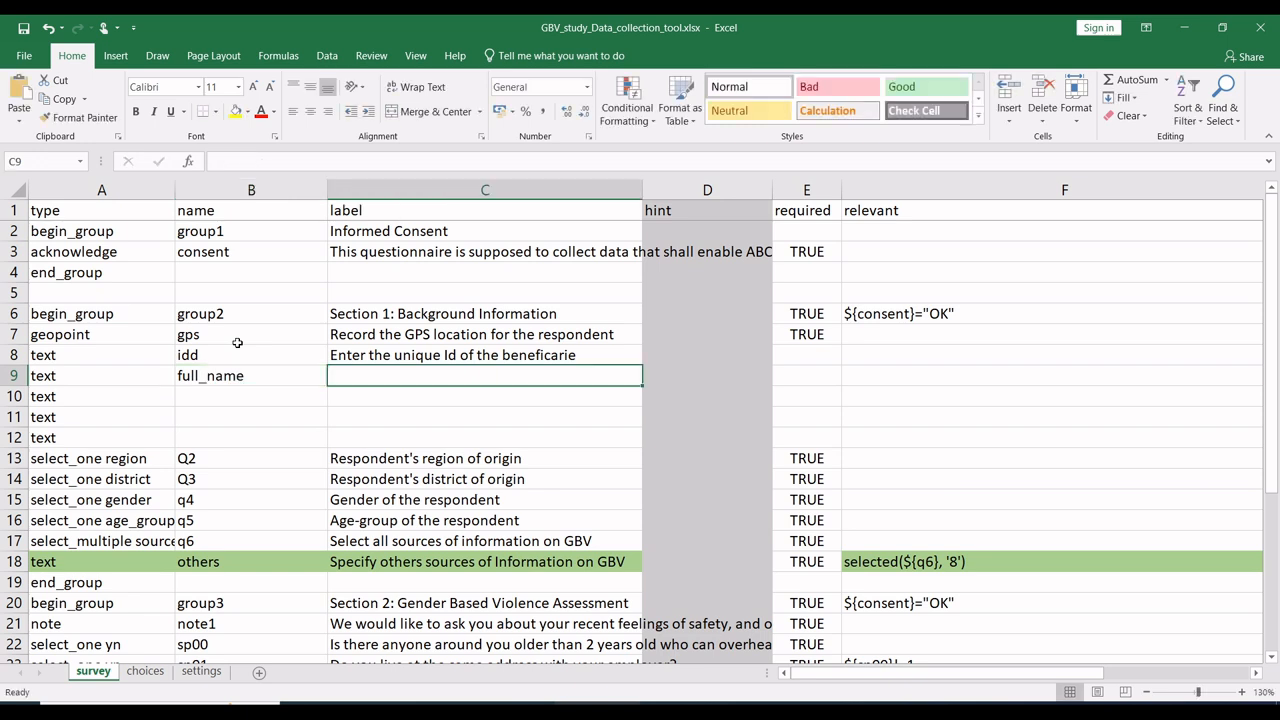
Label the full_name question "Enter fullname of the beneficiary".
text(Enter)
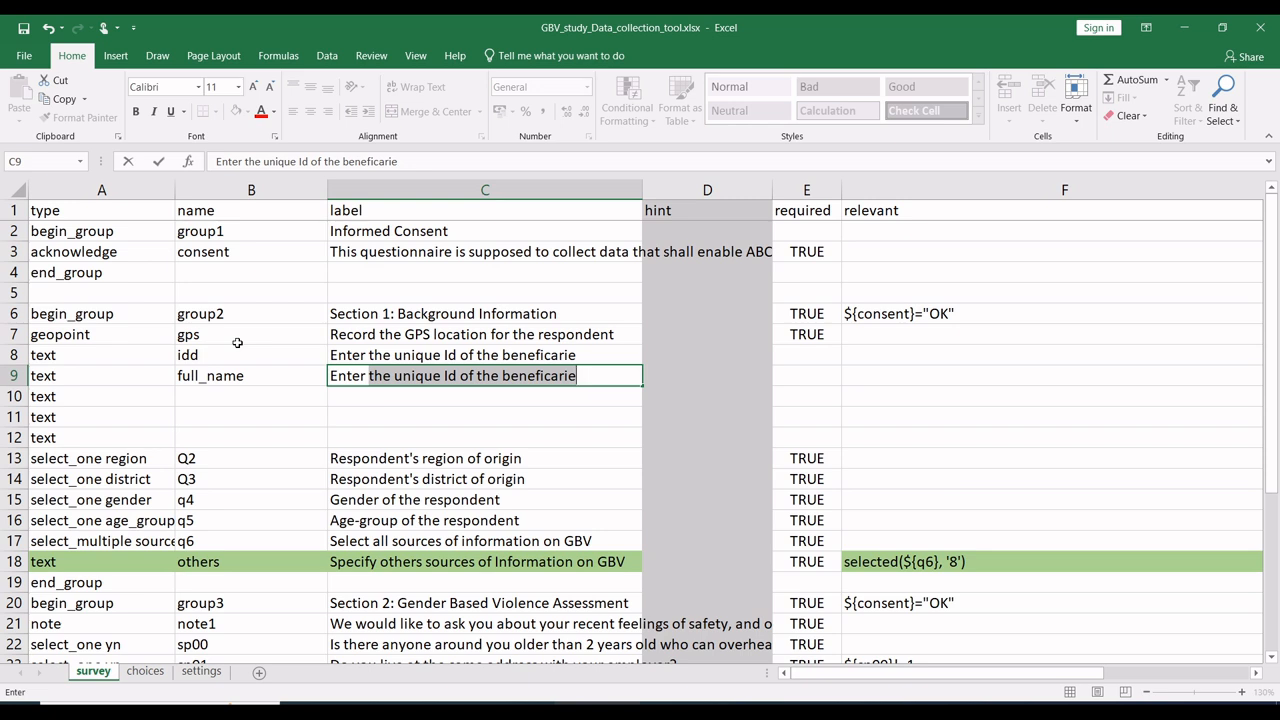
text( fullname)
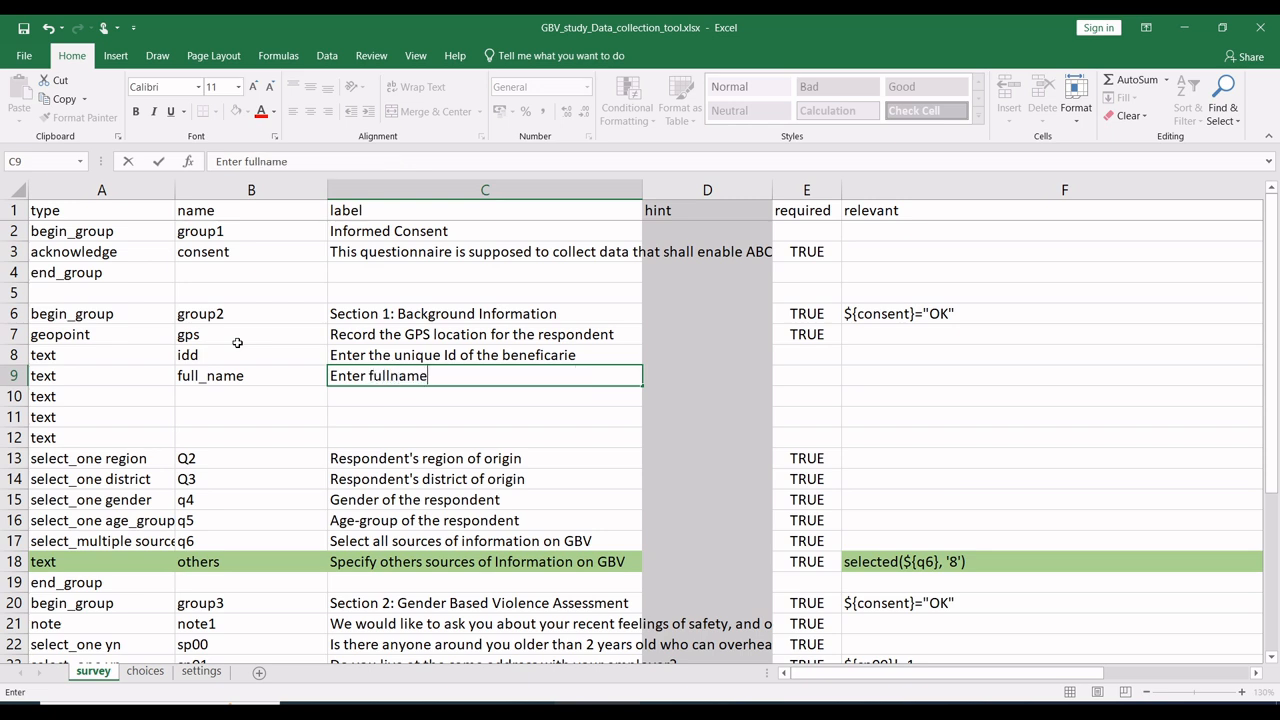
text( of the beneficiary)
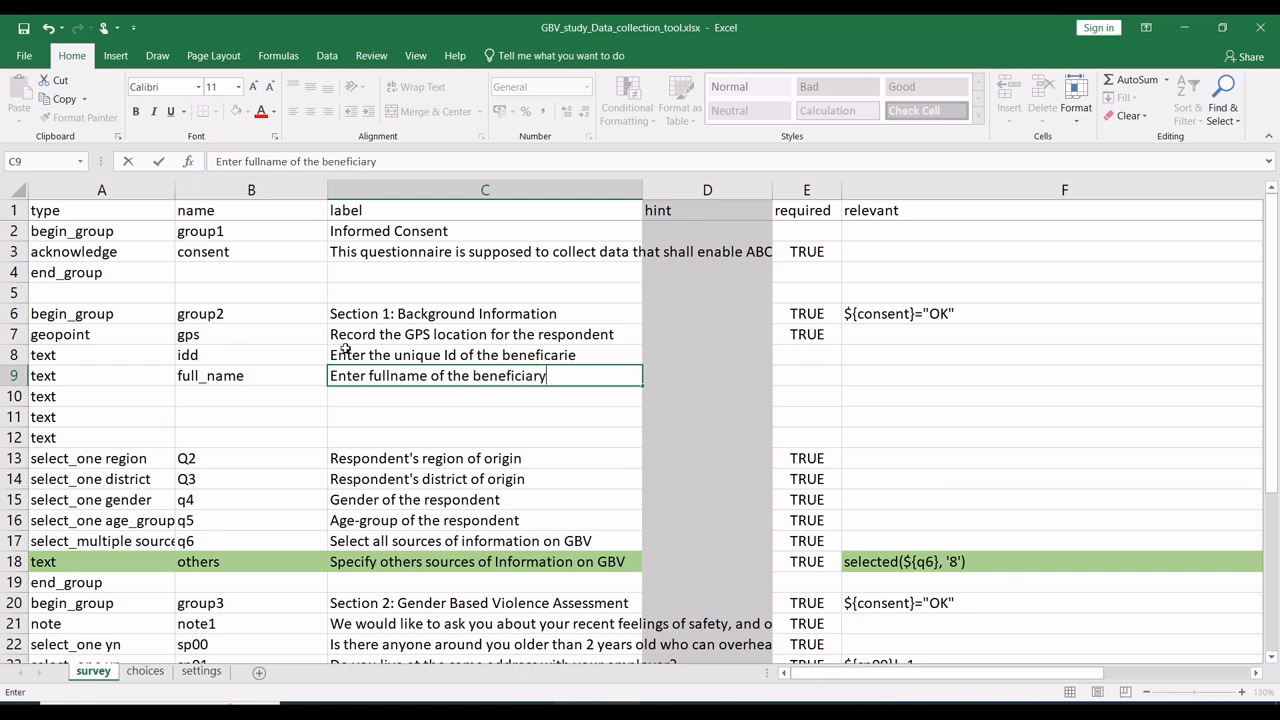
key(Return)
double_click(362, 375)
double_click(360, 375)
key(Return)
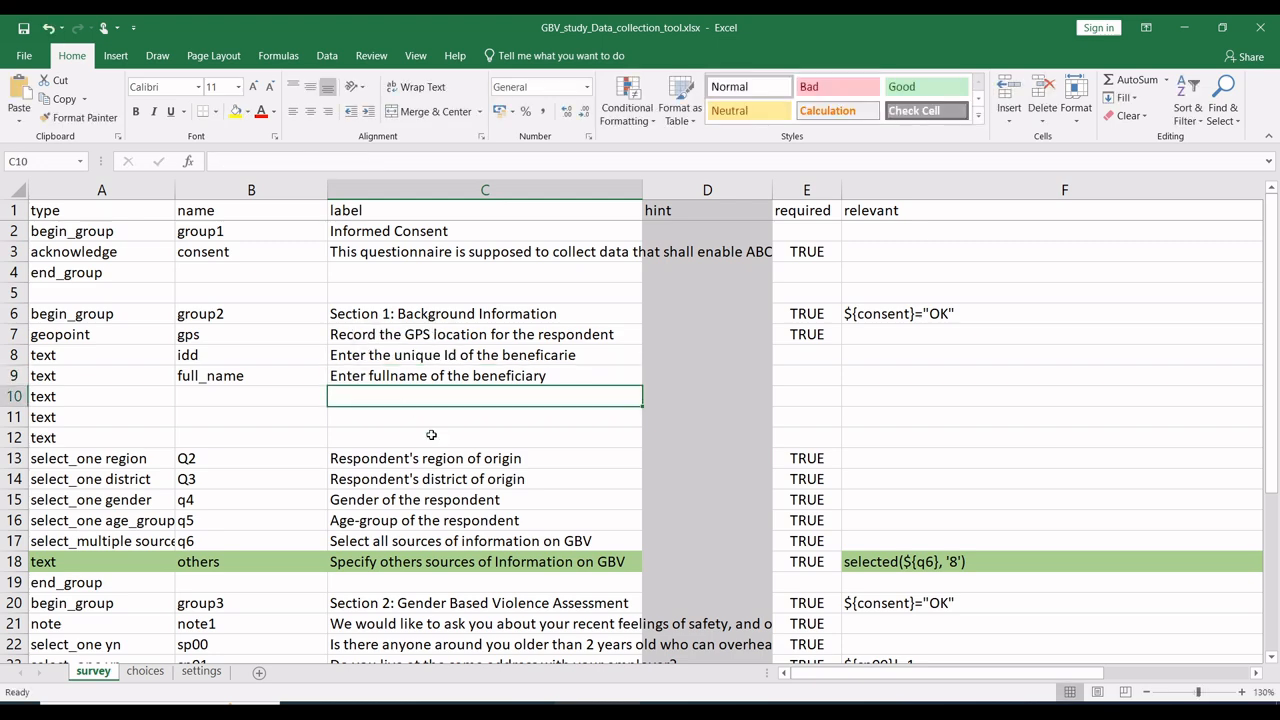
Label the text question in row 10 "What is the occupation of the beneficiary?", after checking the headings in beneficiaries.csv.
key(alt+Tab)
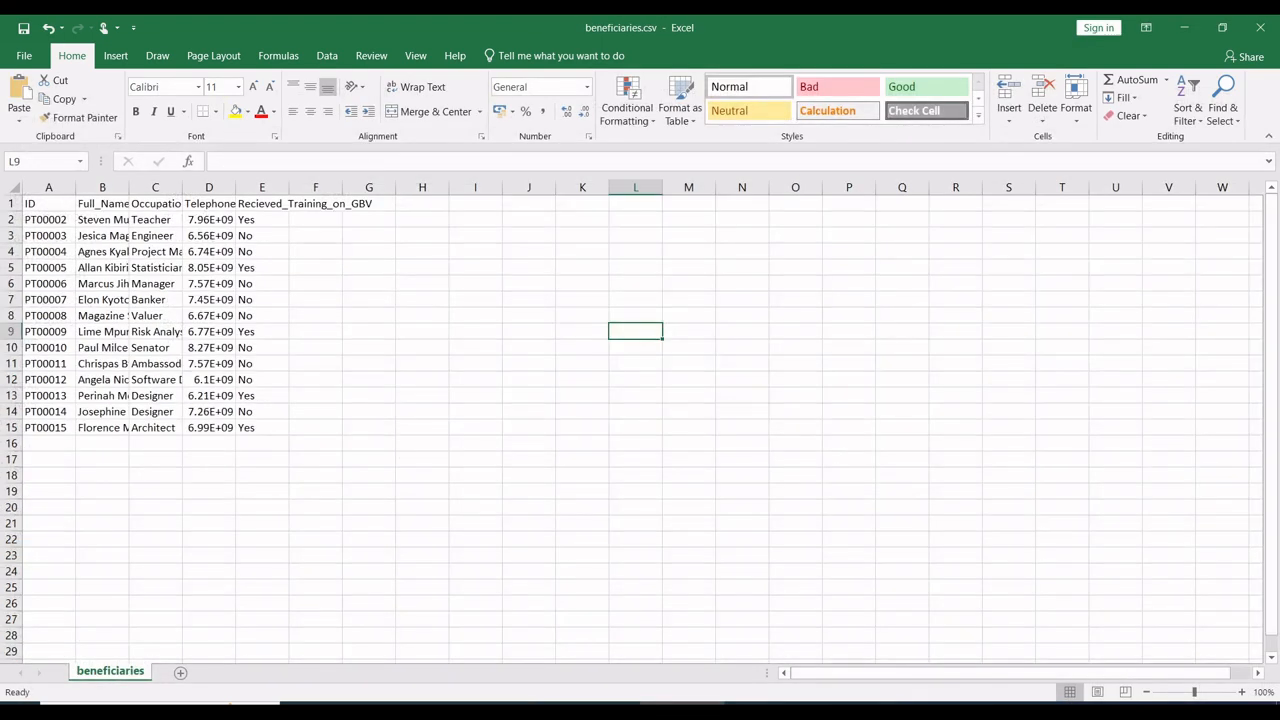
key(alt+Tab)
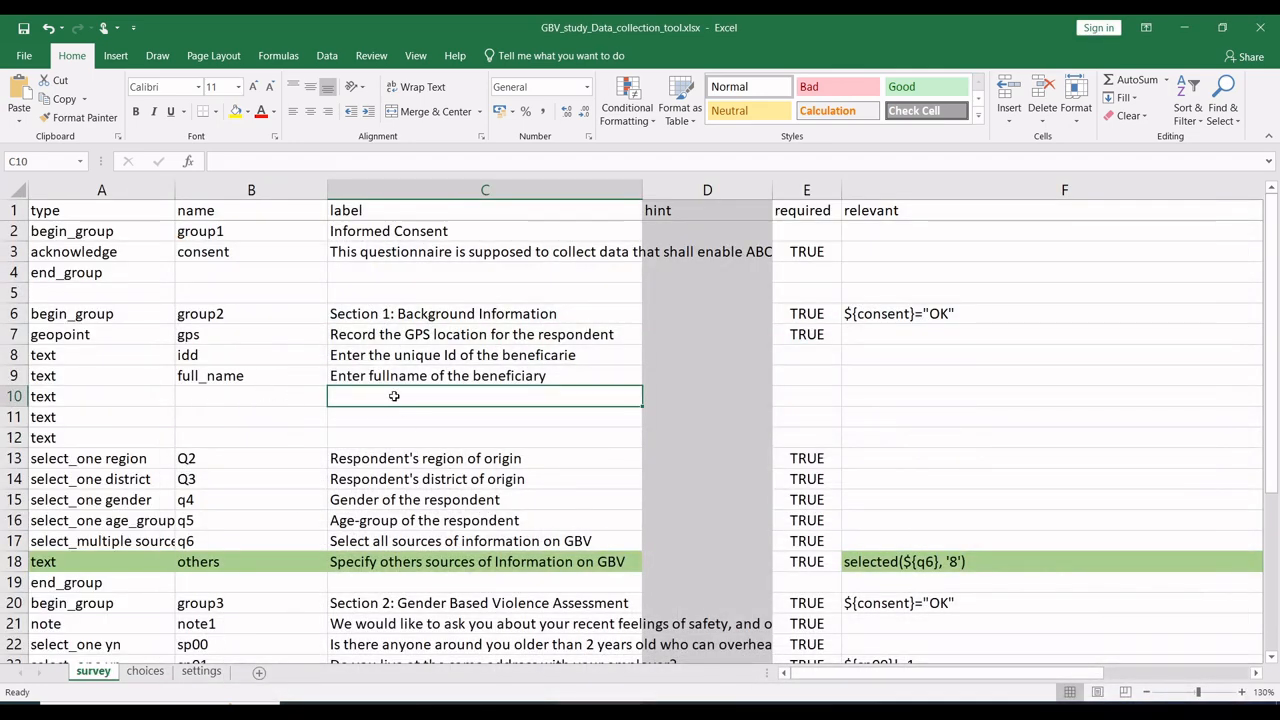
text(Enter)
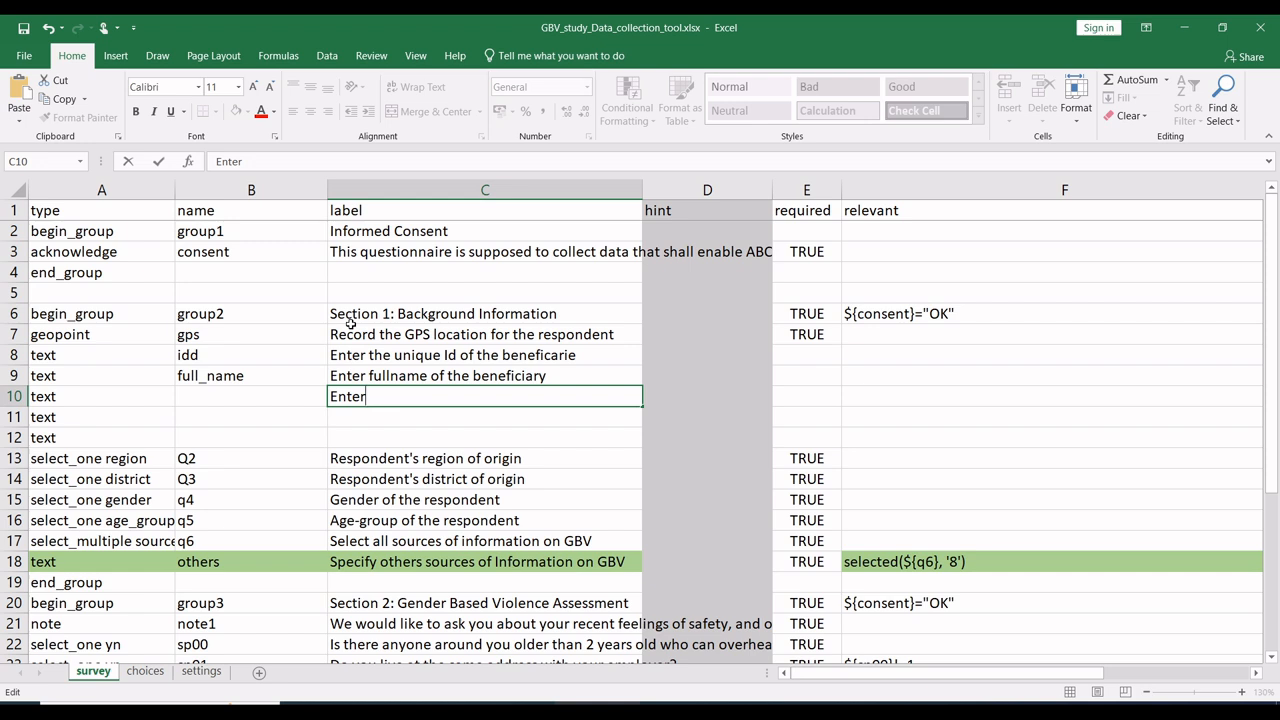
key(BackSpace)
key(BackSpace)
key(BackSpace)
key(BackSpace)
key(BackSpace)
text(What is the occu)
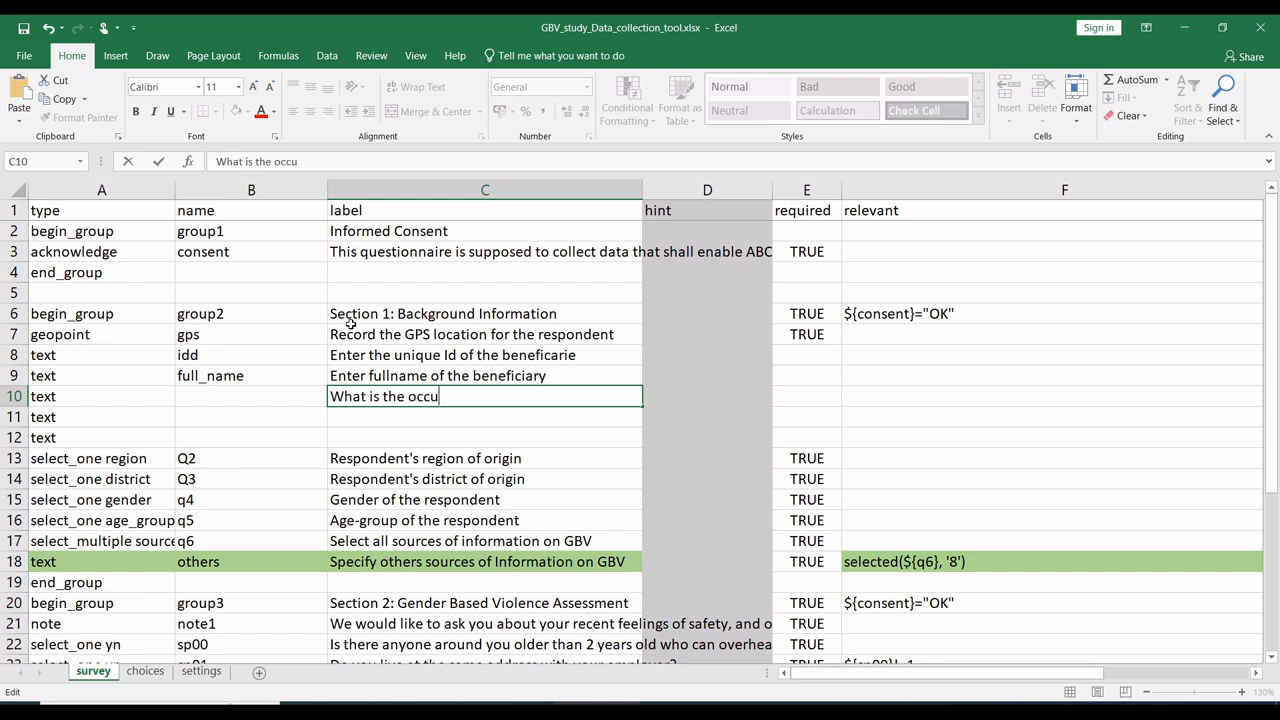
text(pation of the )
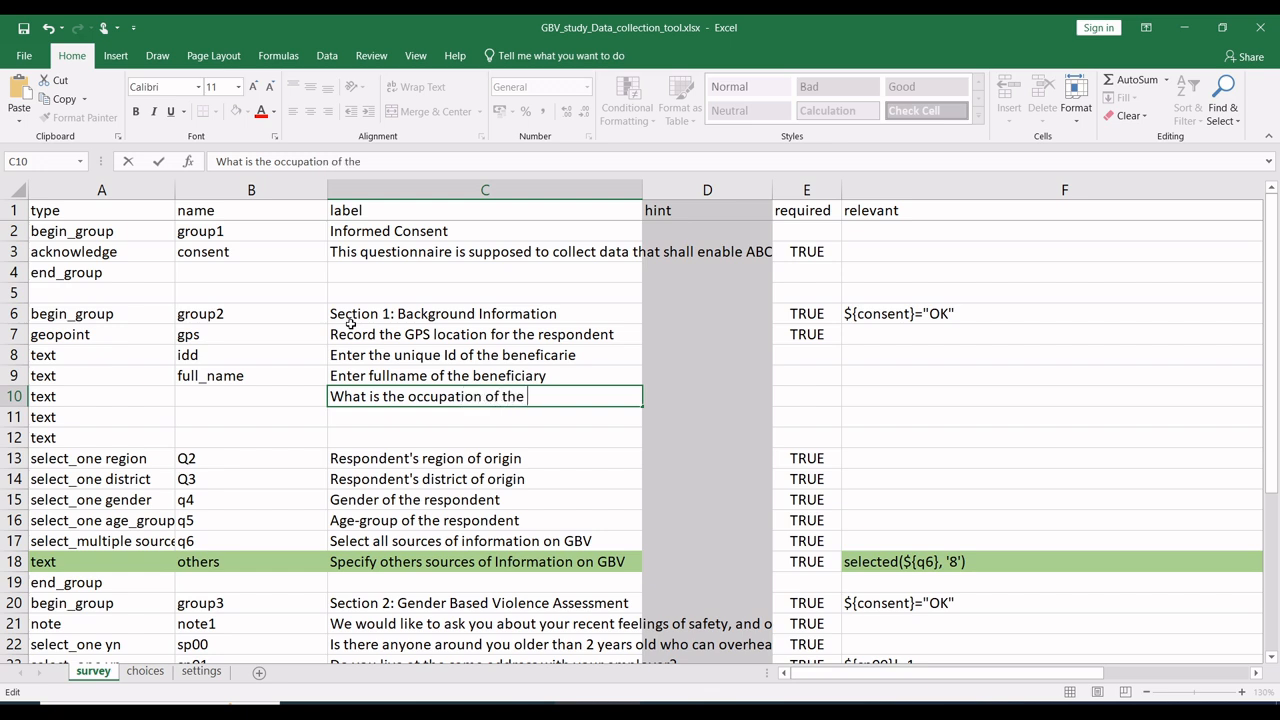
text(beneficiary)
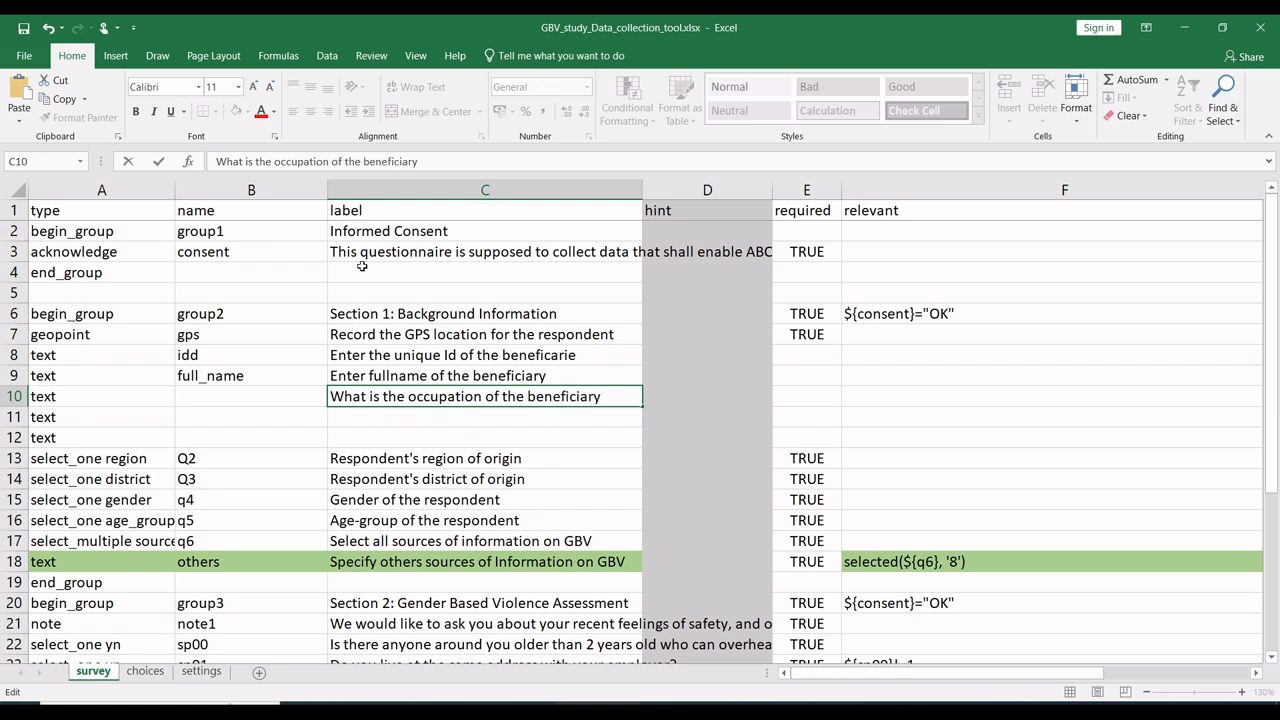
text(?)
Copy the occupation question's label text into the label cell of row 11.
triple_click(440, 394)
key(ctrl+c)
click(436, 419)
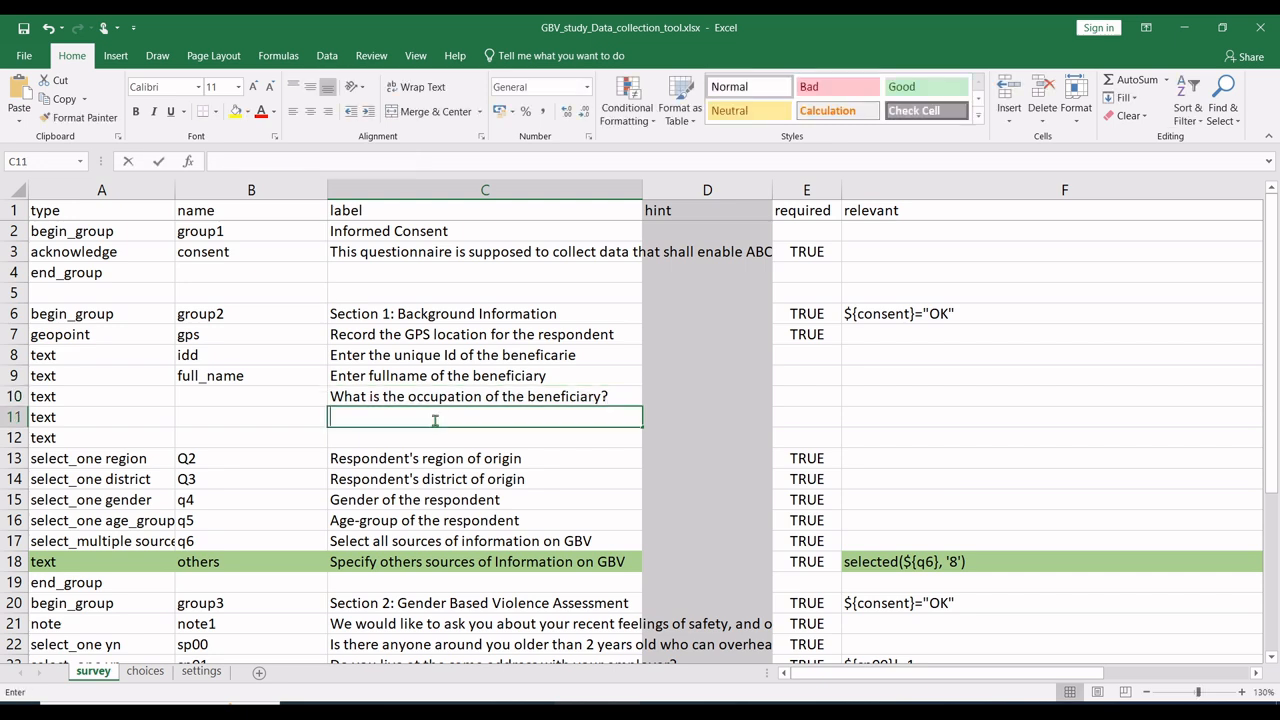
double_click(436, 419)
key(ctrl+v)
Replace "occupation" with "telephone number" in the row 11 label.
double_click(566, 420)
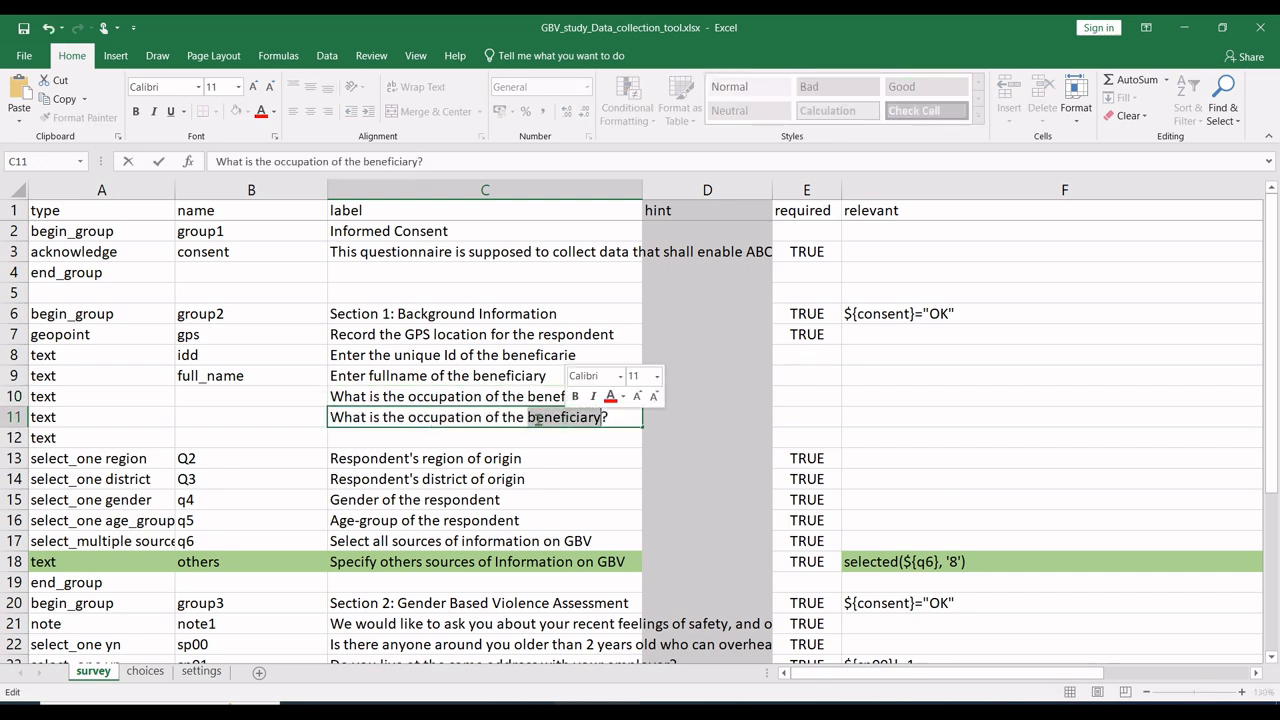
double_click(436, 419)
text(tel)
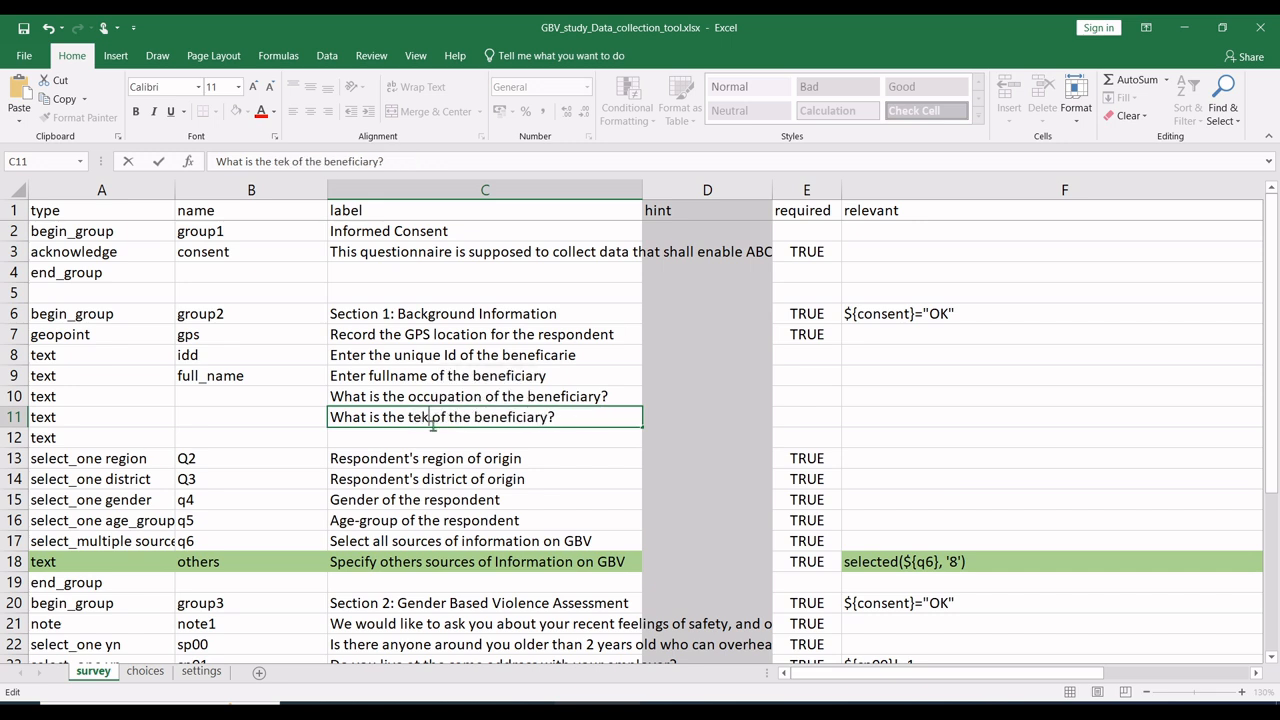
text(e)
key(BackSpace)
key(BackSpace)
text(lep)
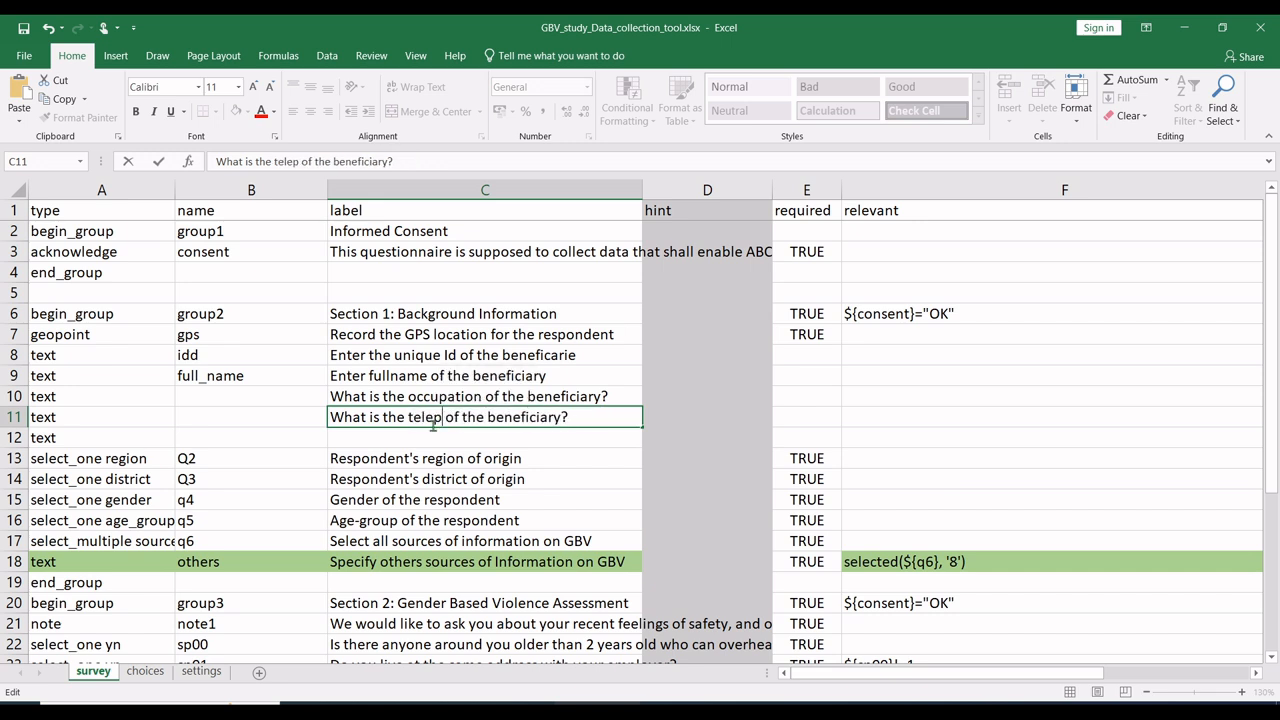
text(hon)
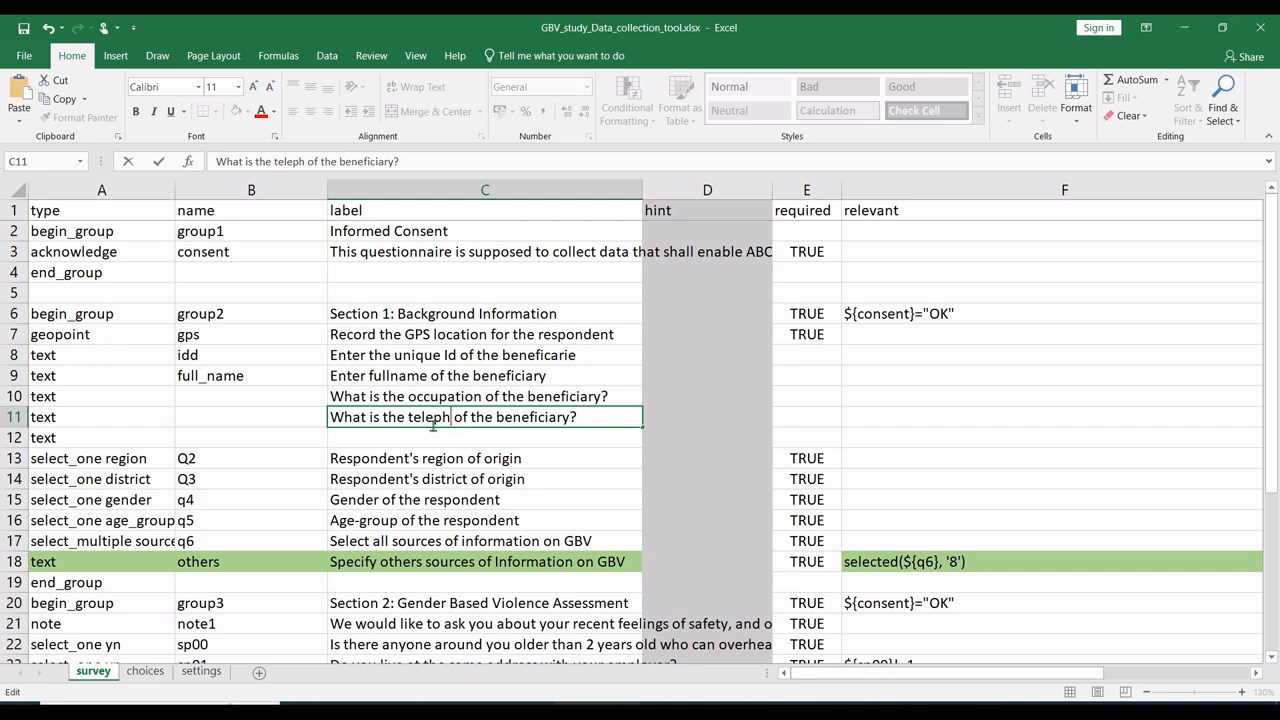
text(e number)
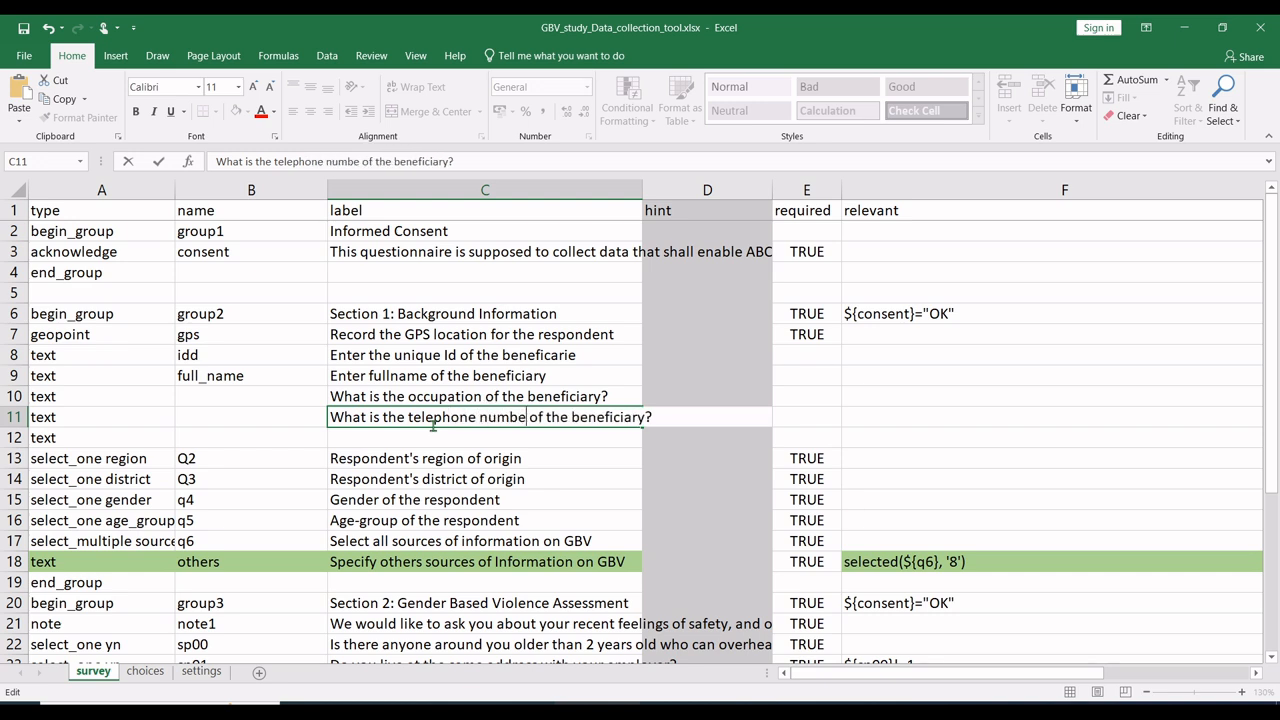
Label the text question in row 12 "Did the beneficiary receive training?".
click(450, 438)
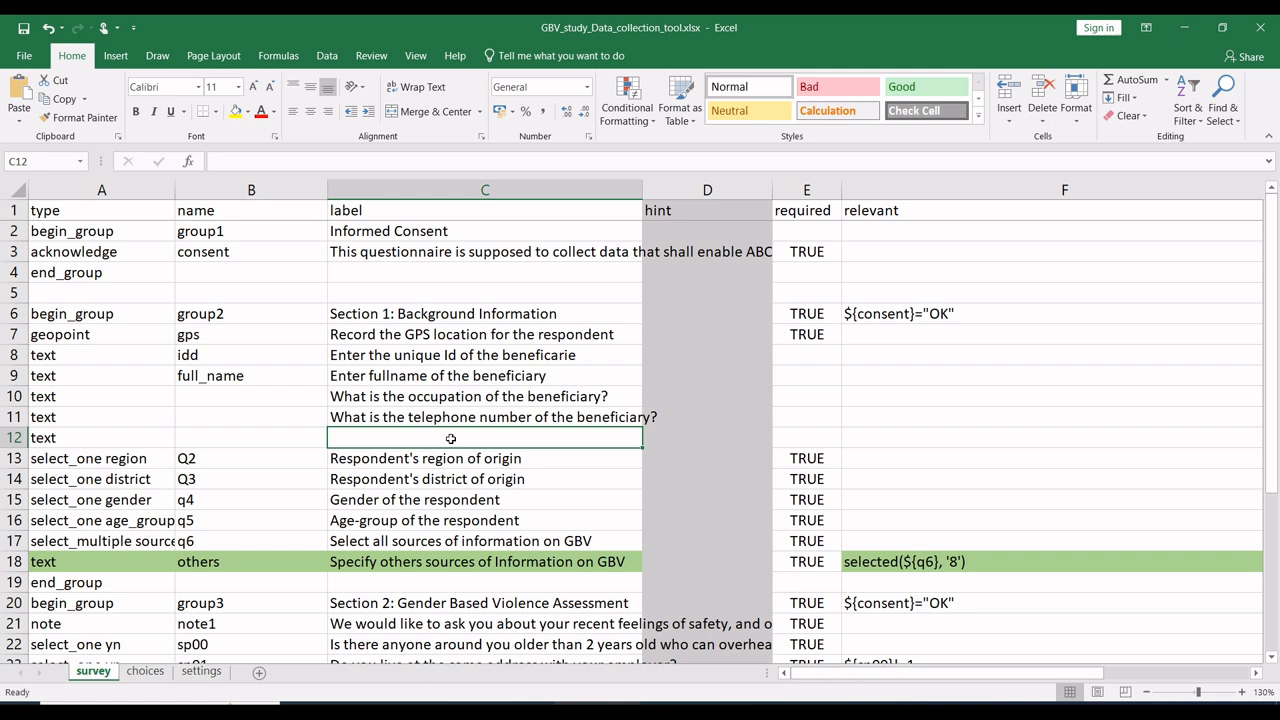
text(D)
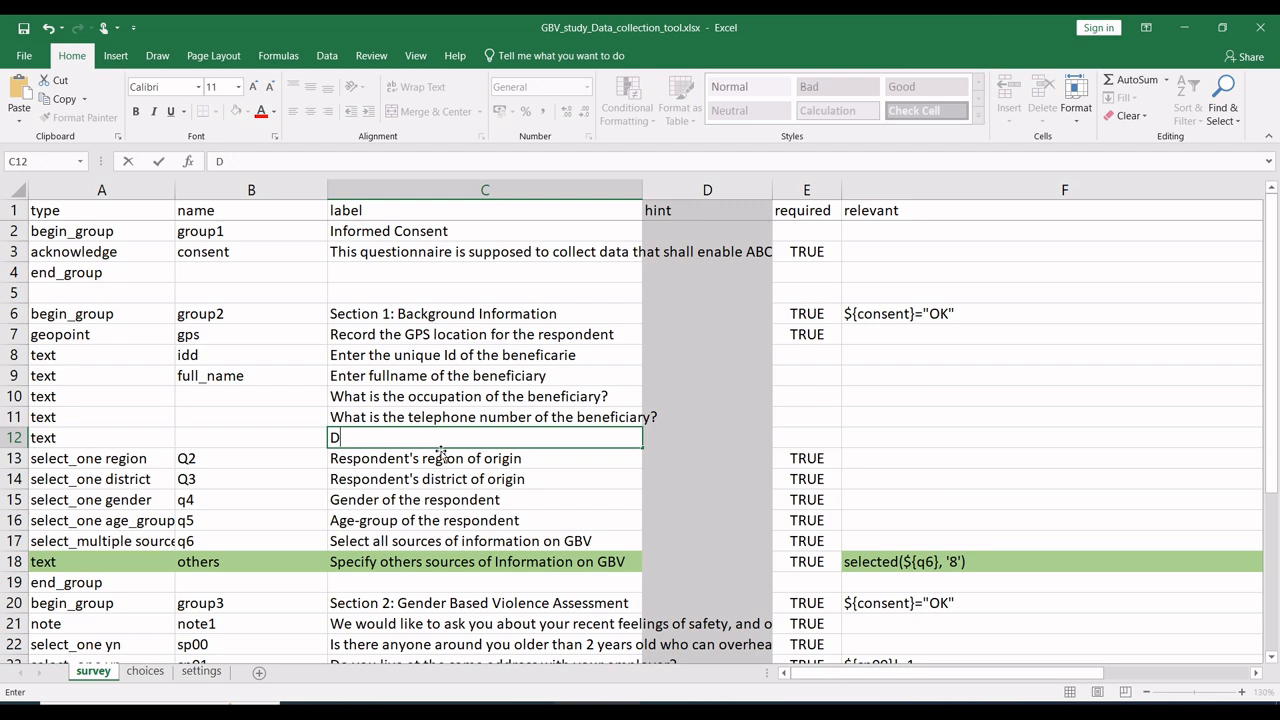
text(isi)
text(d the bb)
key(BackSpace)
text(enefic)
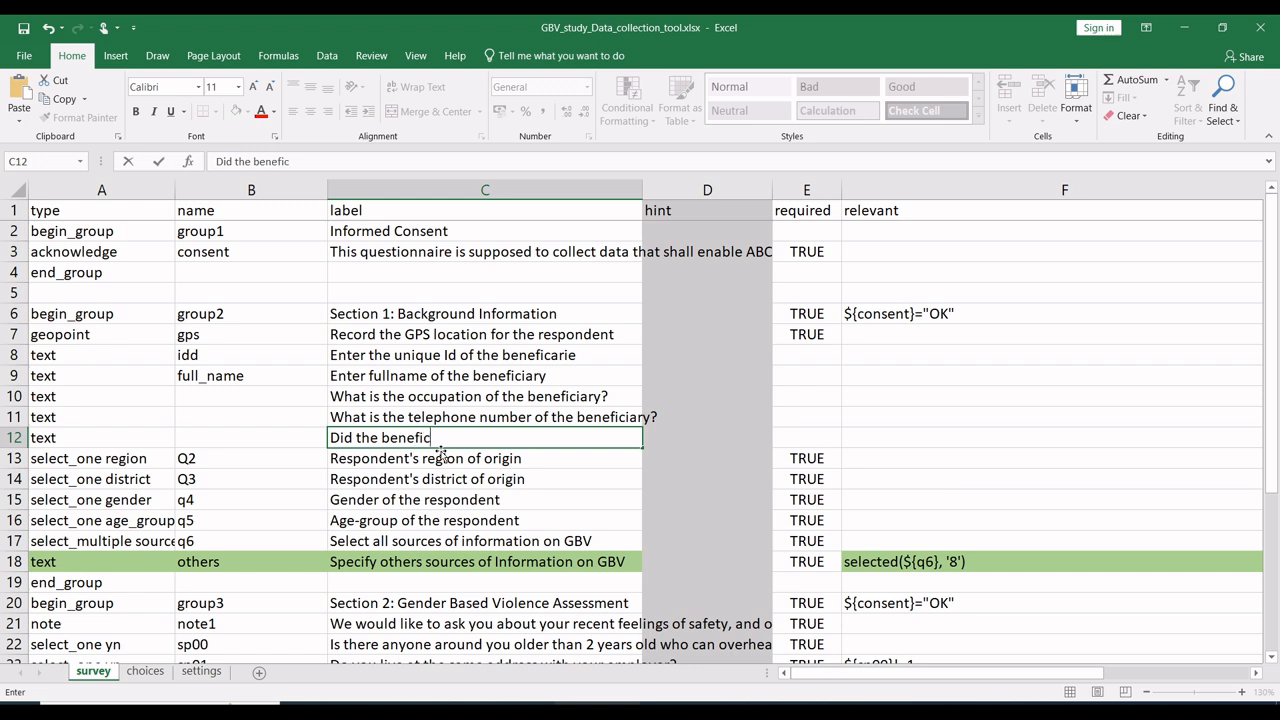
text(iary rec)
text(ieve train)
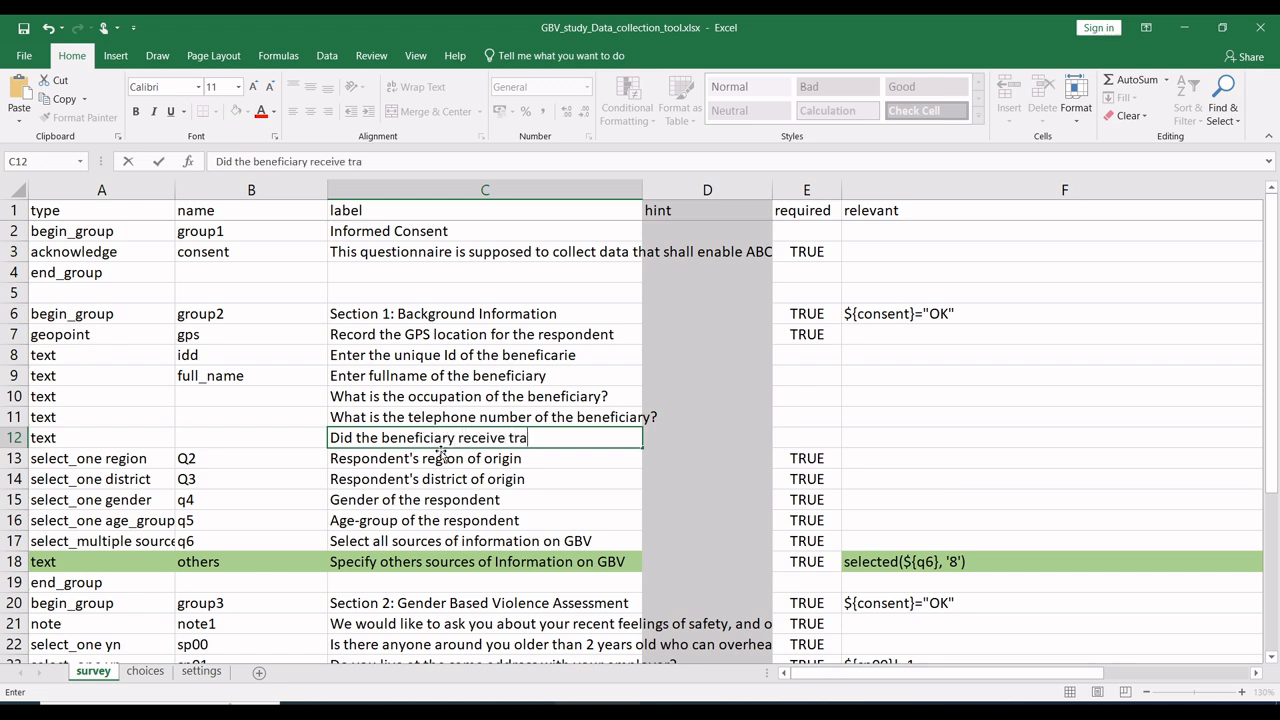
text(ing?)
Name the occupation, telephone number and training questions occ, tel and train.
click(226, 398)
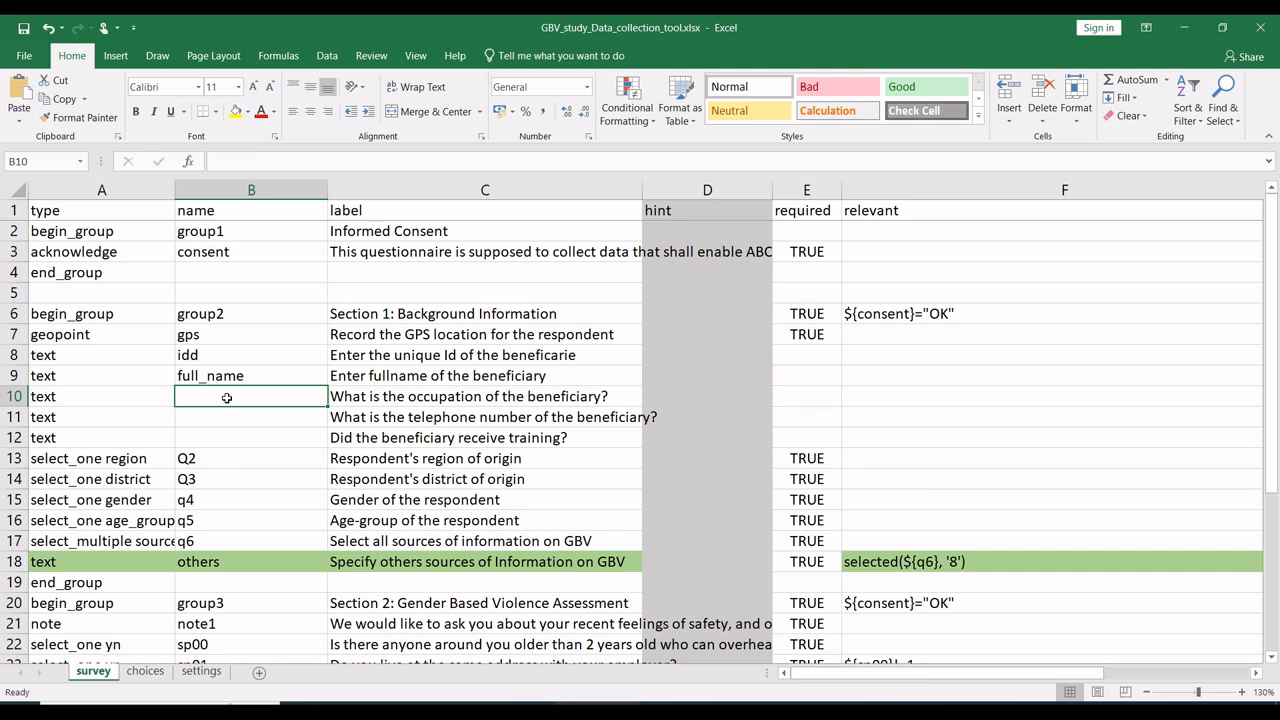
text(occ)
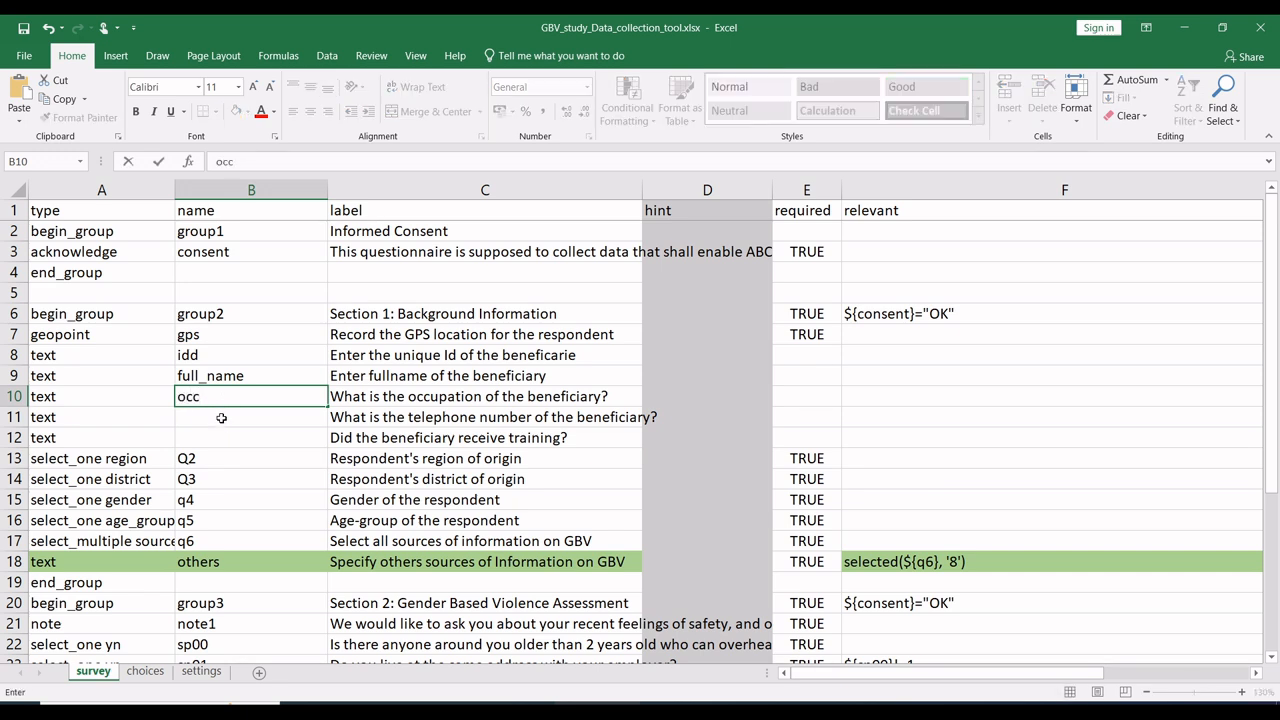
click(221, 417)
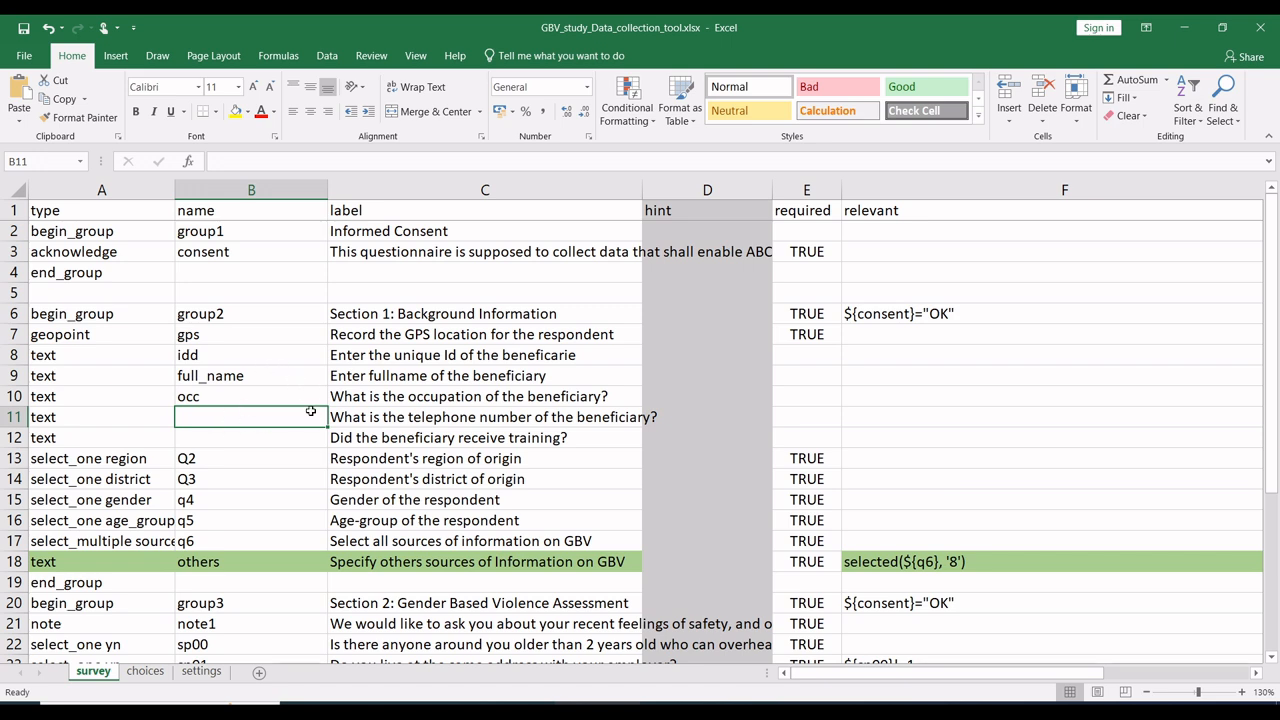
text(tel)
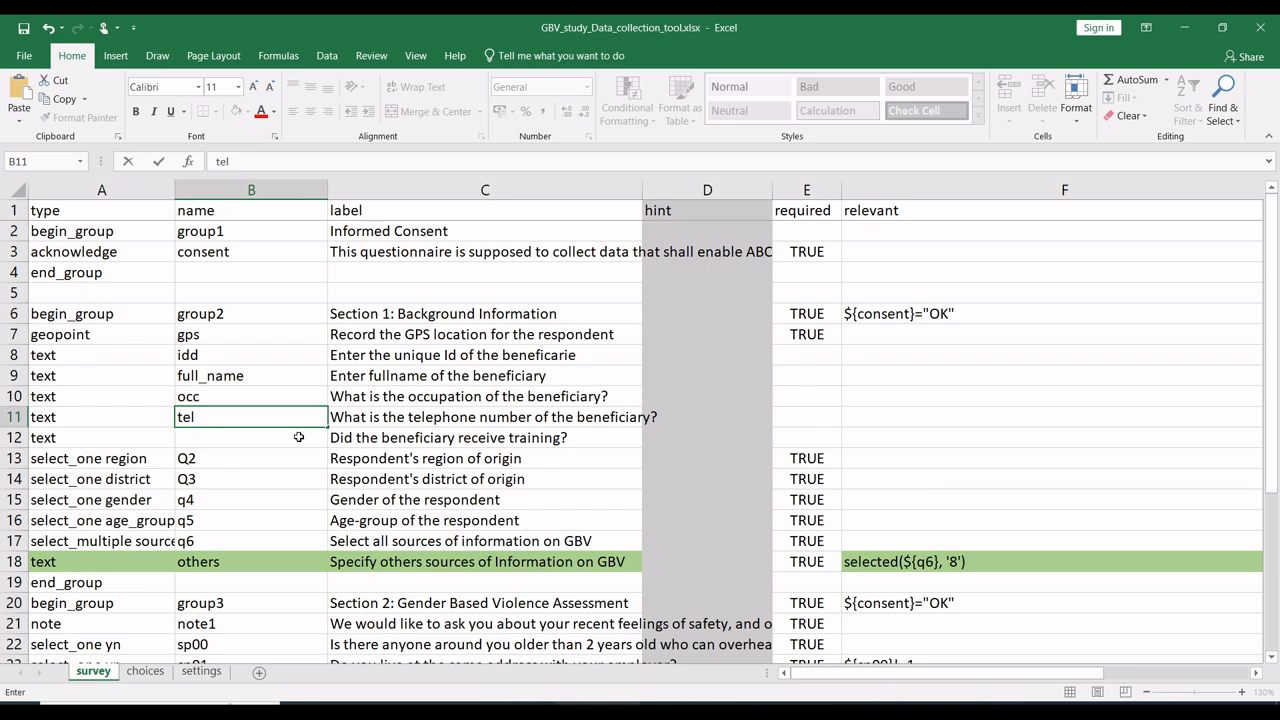
key(Return)
text(tra)
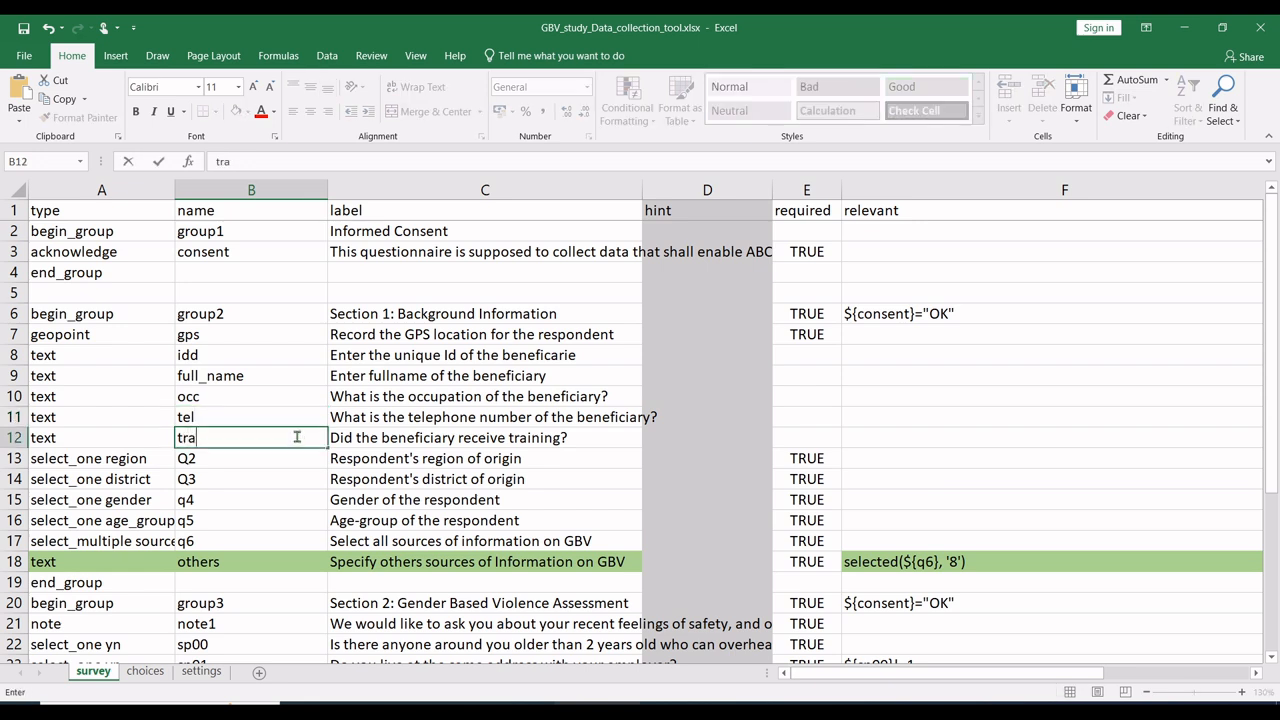
text(in)
Fill the required value TRUE from the gps row down to row 12, and highlight the idd row in yellow.
click(438, 422)
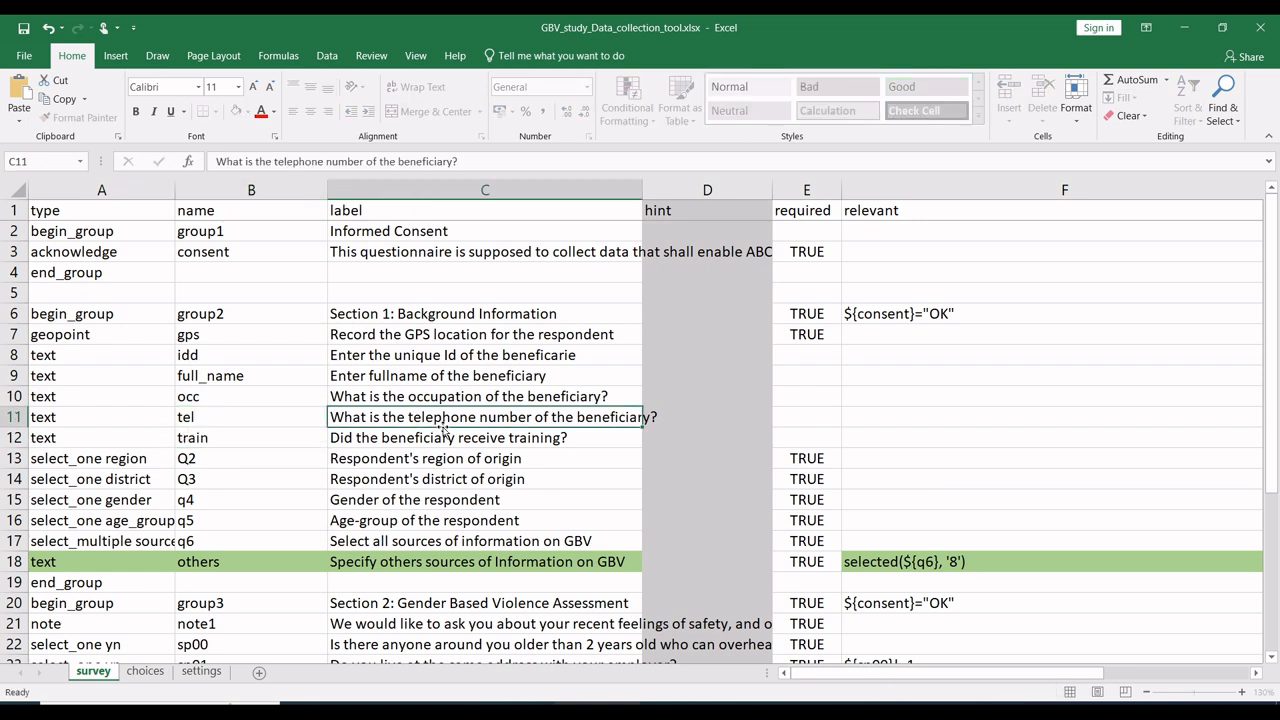
click(810, 355)
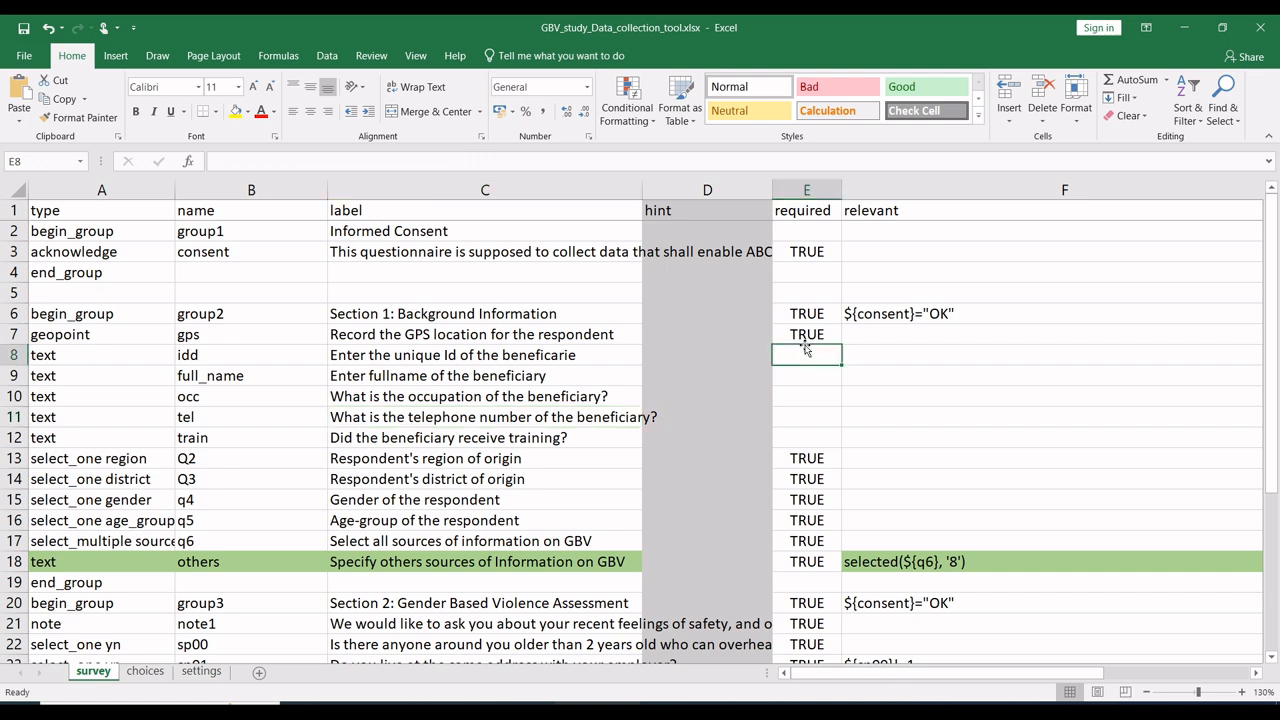
click(812, 336)
drag(838, 346, 840, 450)
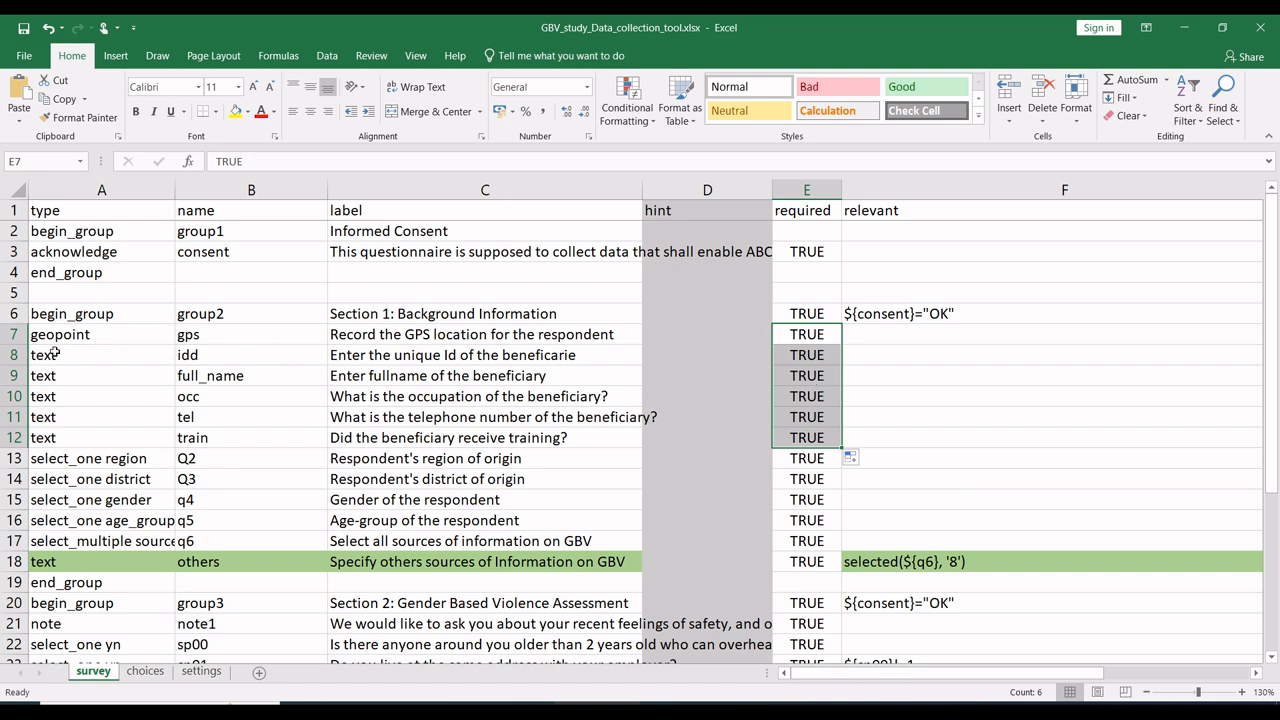
click(14, 355)
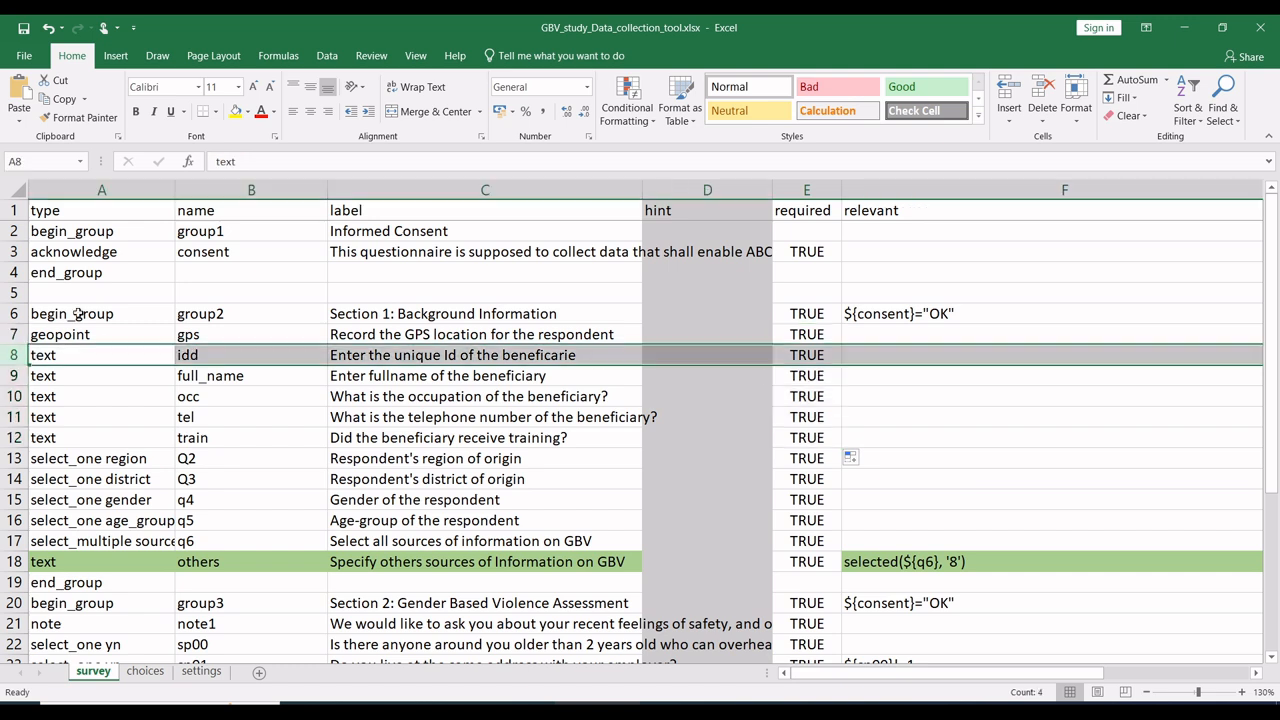
click(233, 112)
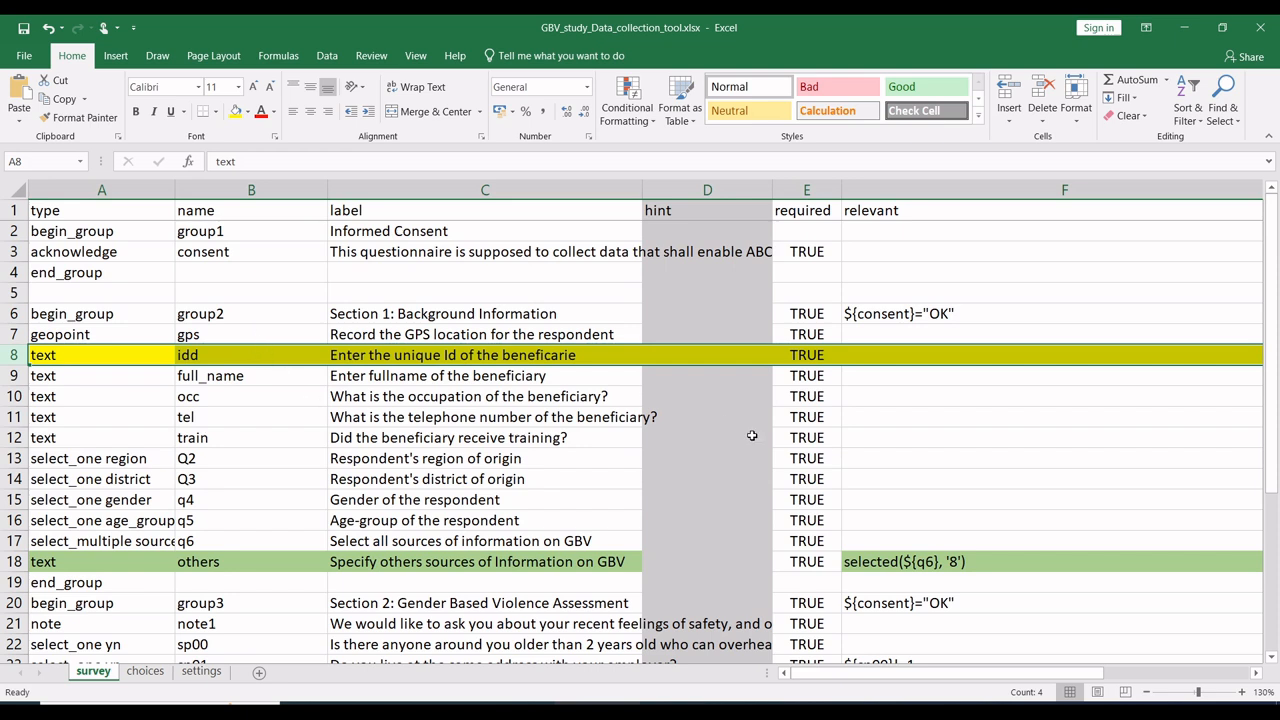
Widen the calculation column and begin the full_name question's calculation with pulldata('benef.
drag(941, 680, 1013, 678)
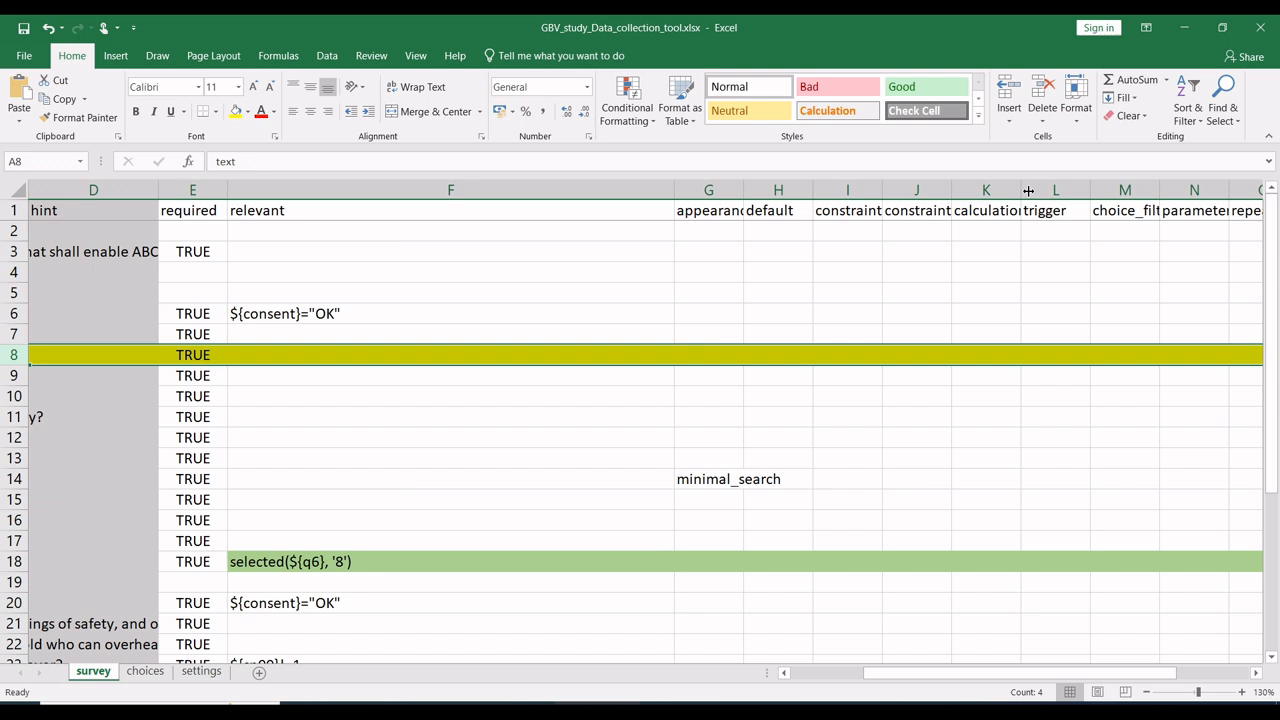
drag(1028, 190, 1213, 260)
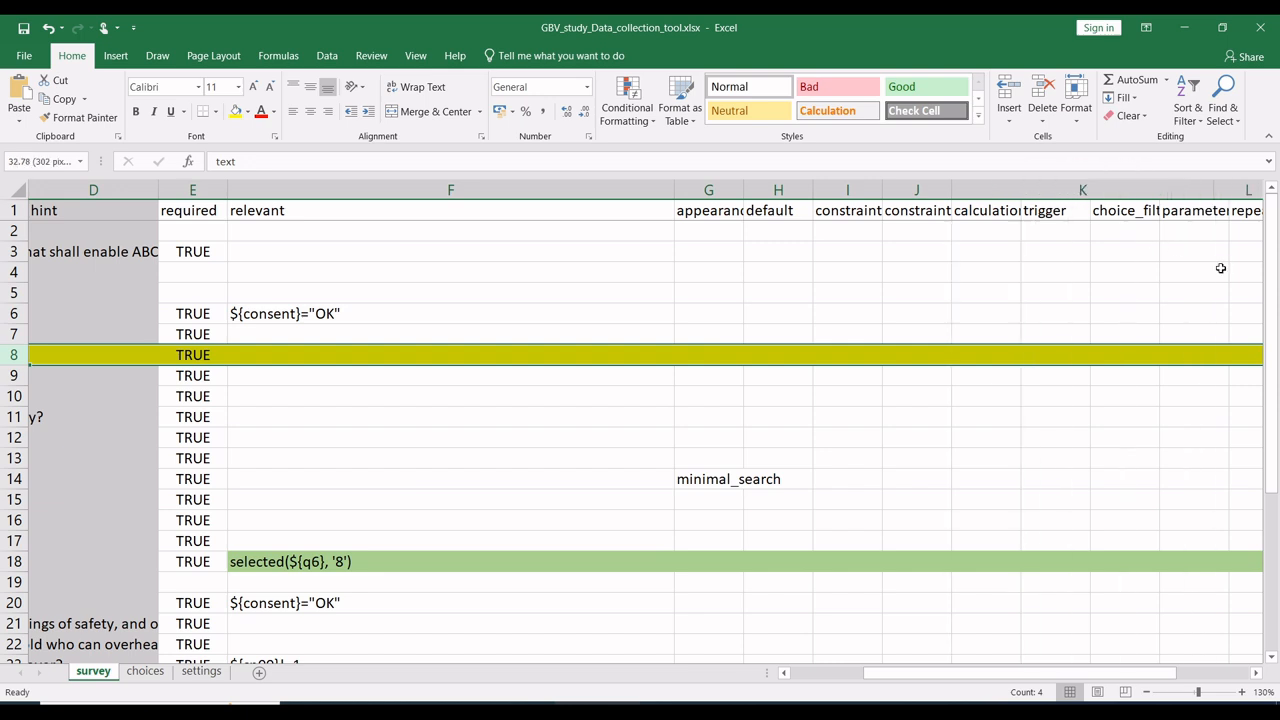
click(1044, 375)
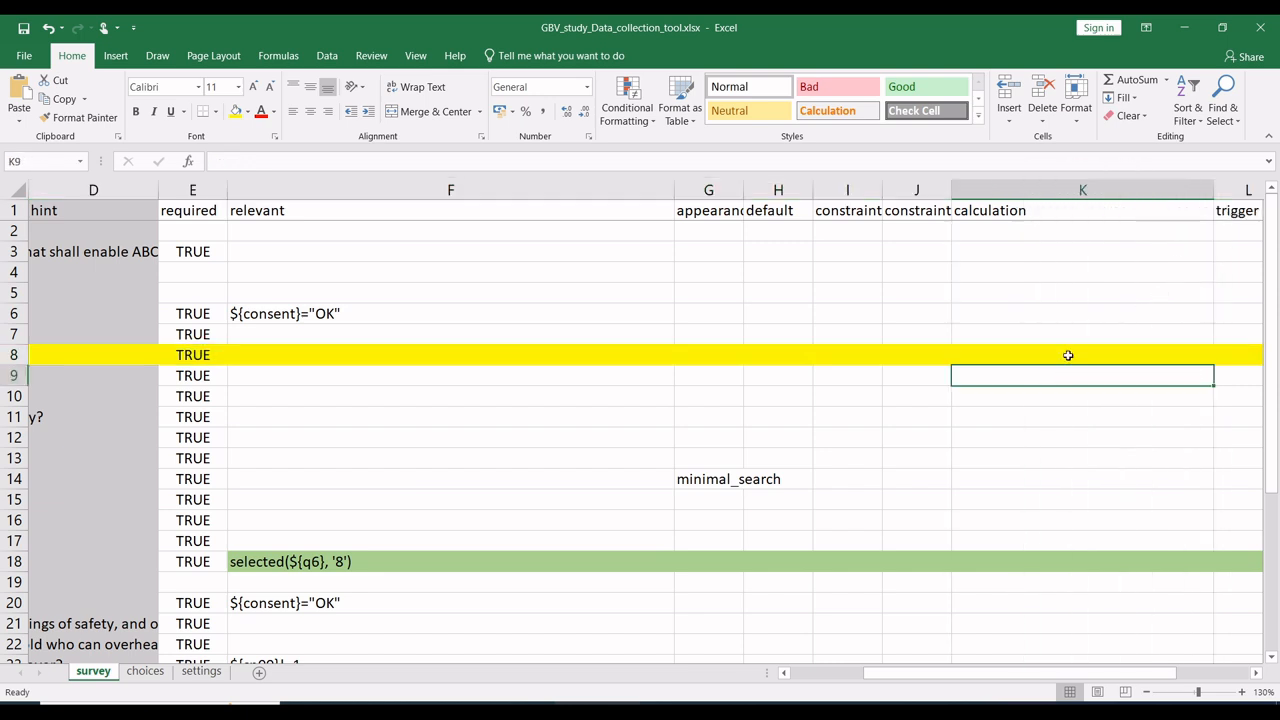
text(pull)
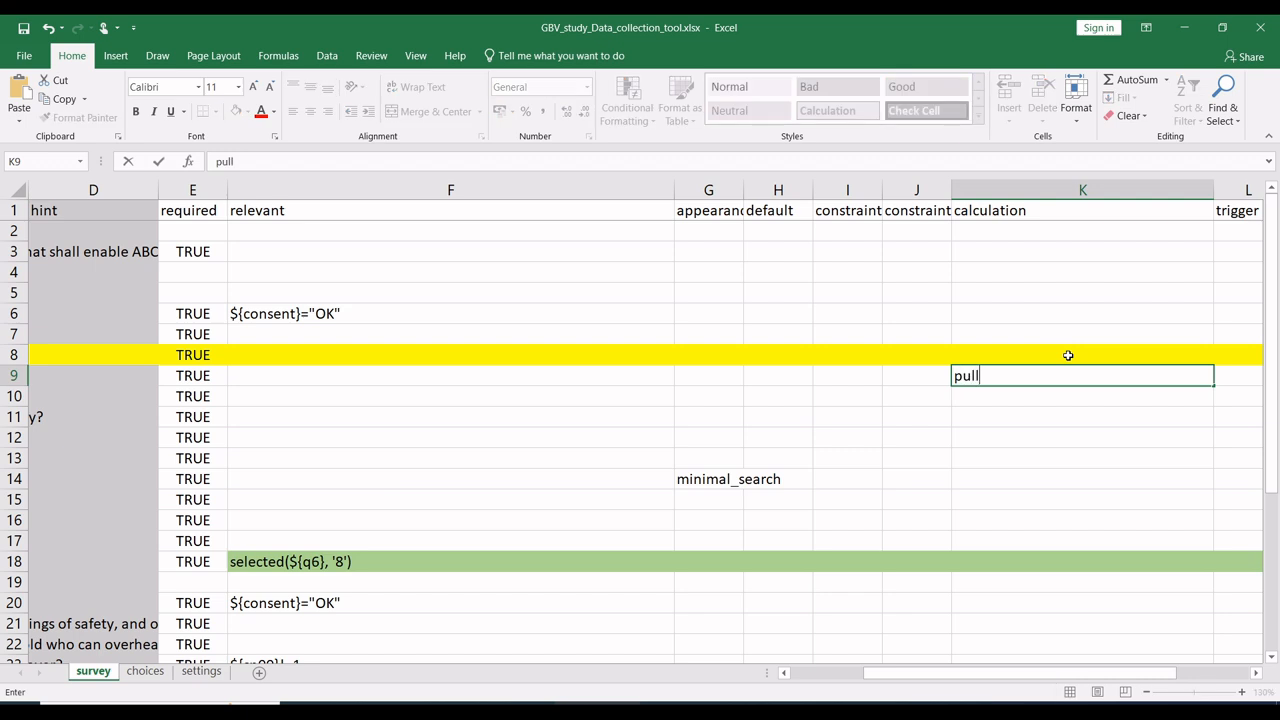
text(data(")
key(BackSpace)
text(benef)
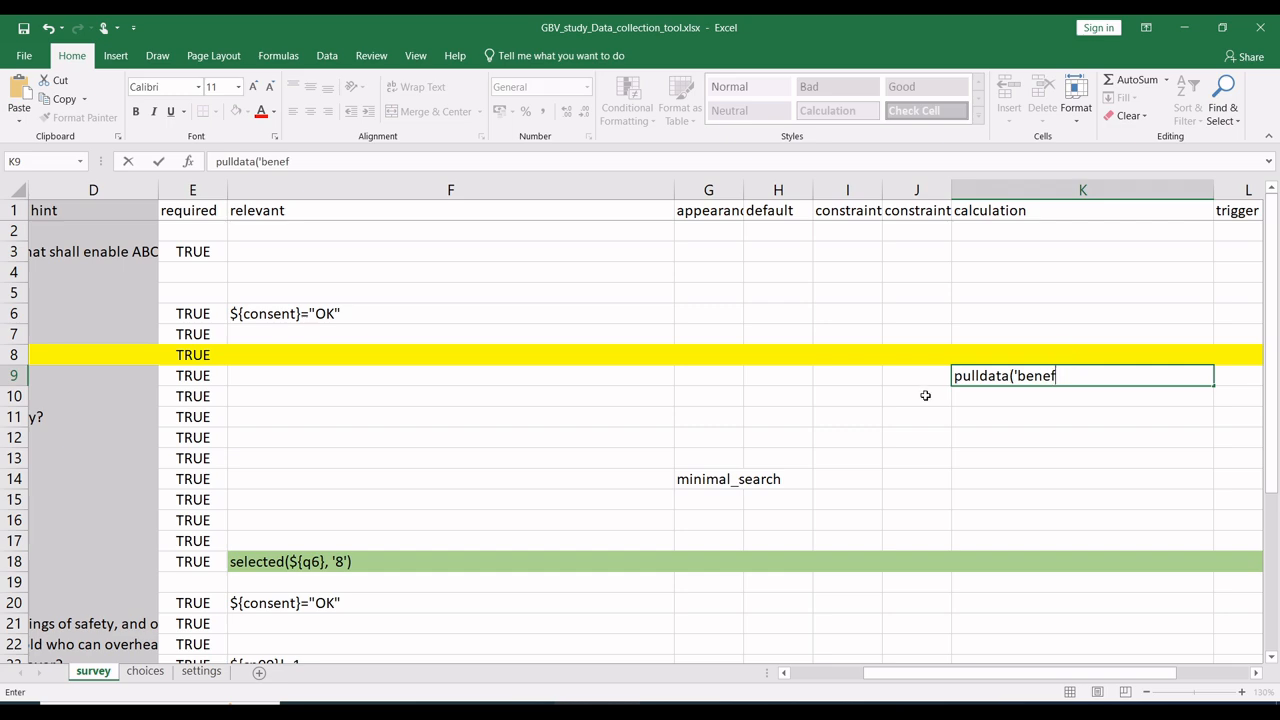
Check the pulldata syntax slide in PowerPoint and the beneficiaries.csv workbook, and extend the full_name calculation to pulldata('beneficiaries',.
key(alt+Tab)
key(Down)
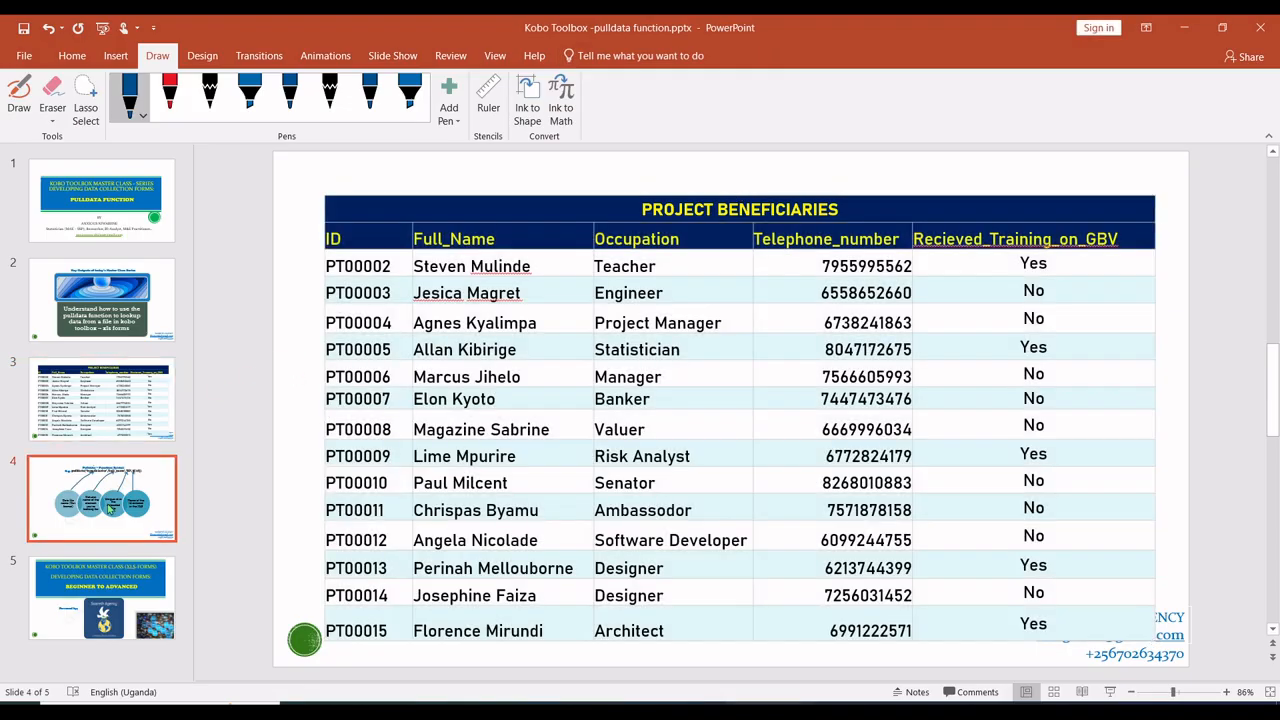
key(shift+F5)
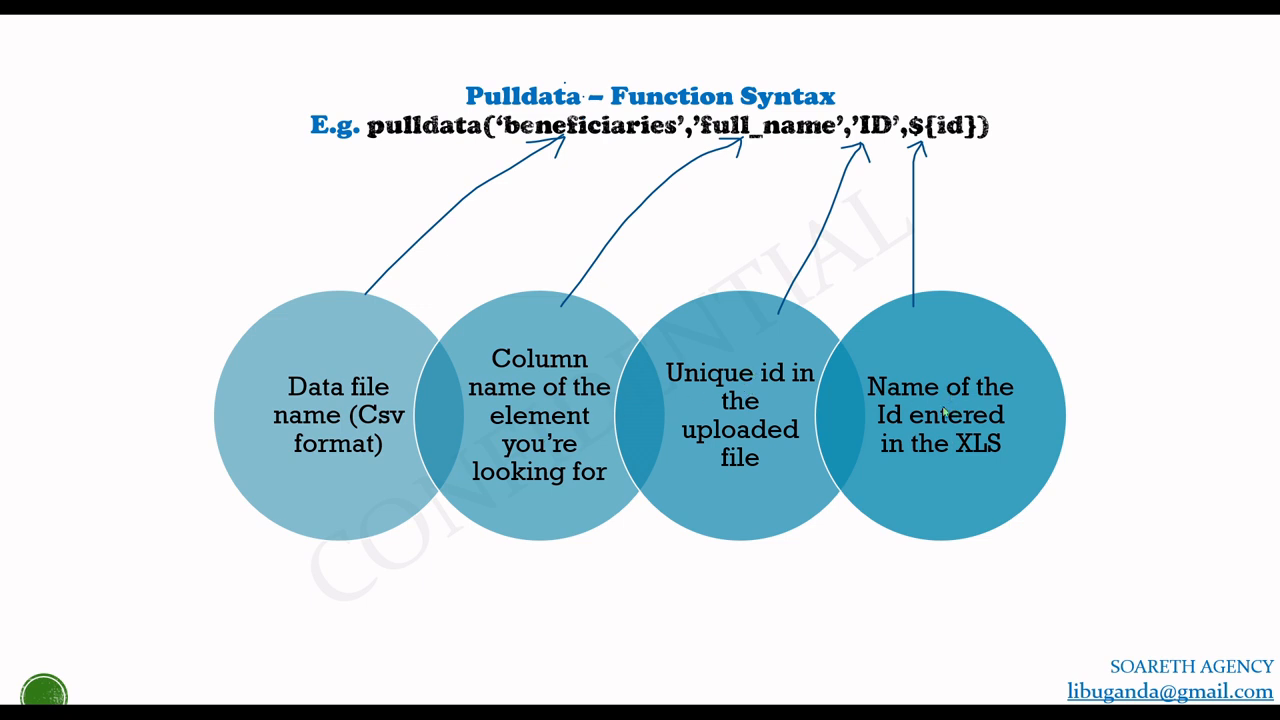
key(Escape)
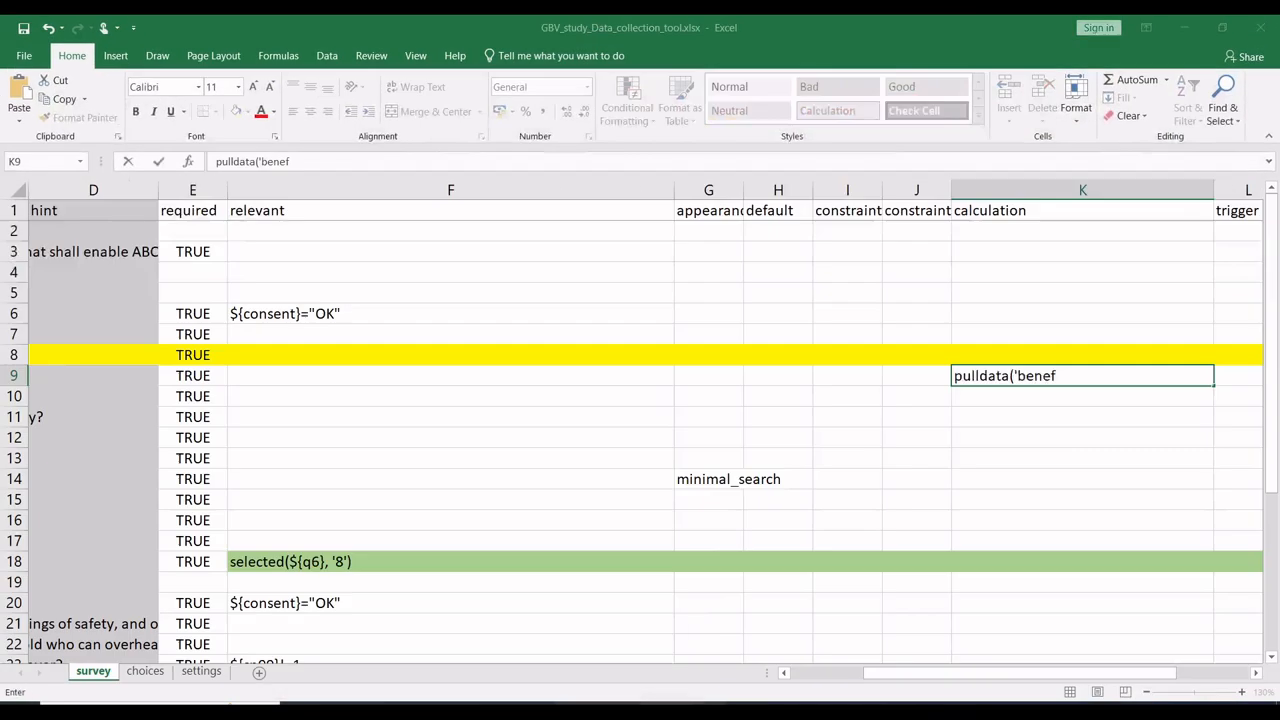
key(alt+Tab)
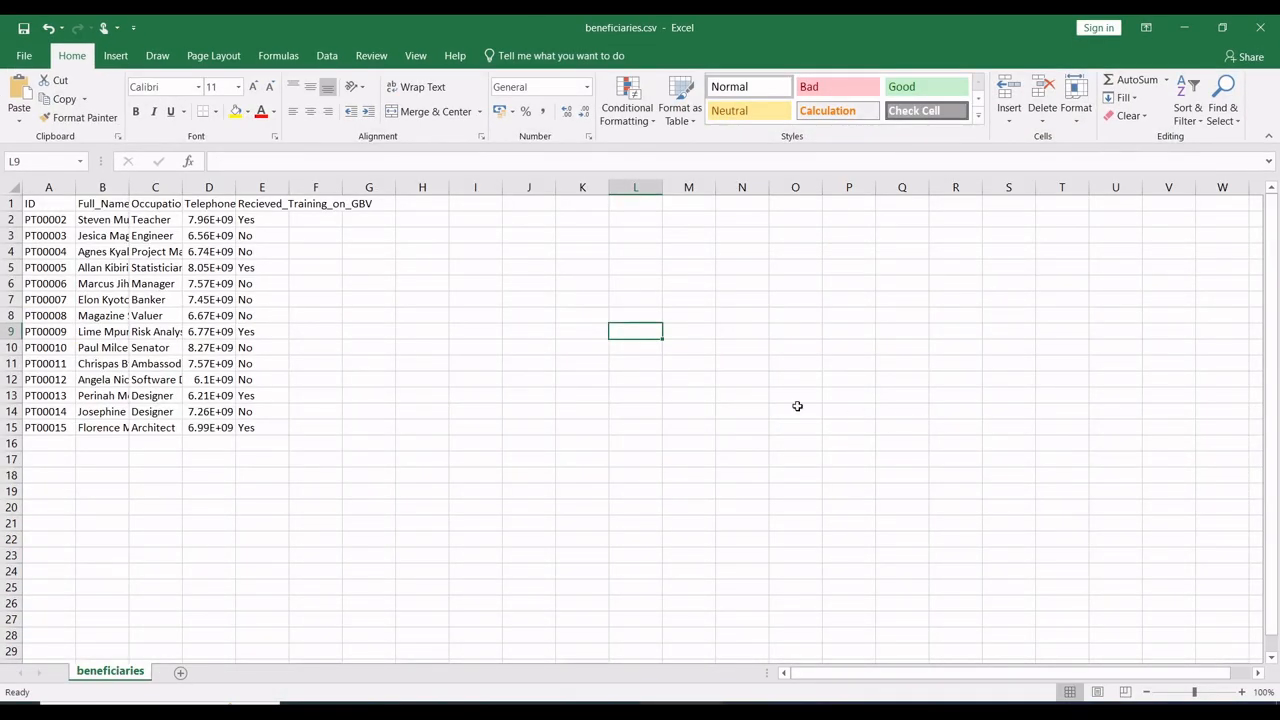
key(alt+Tab)
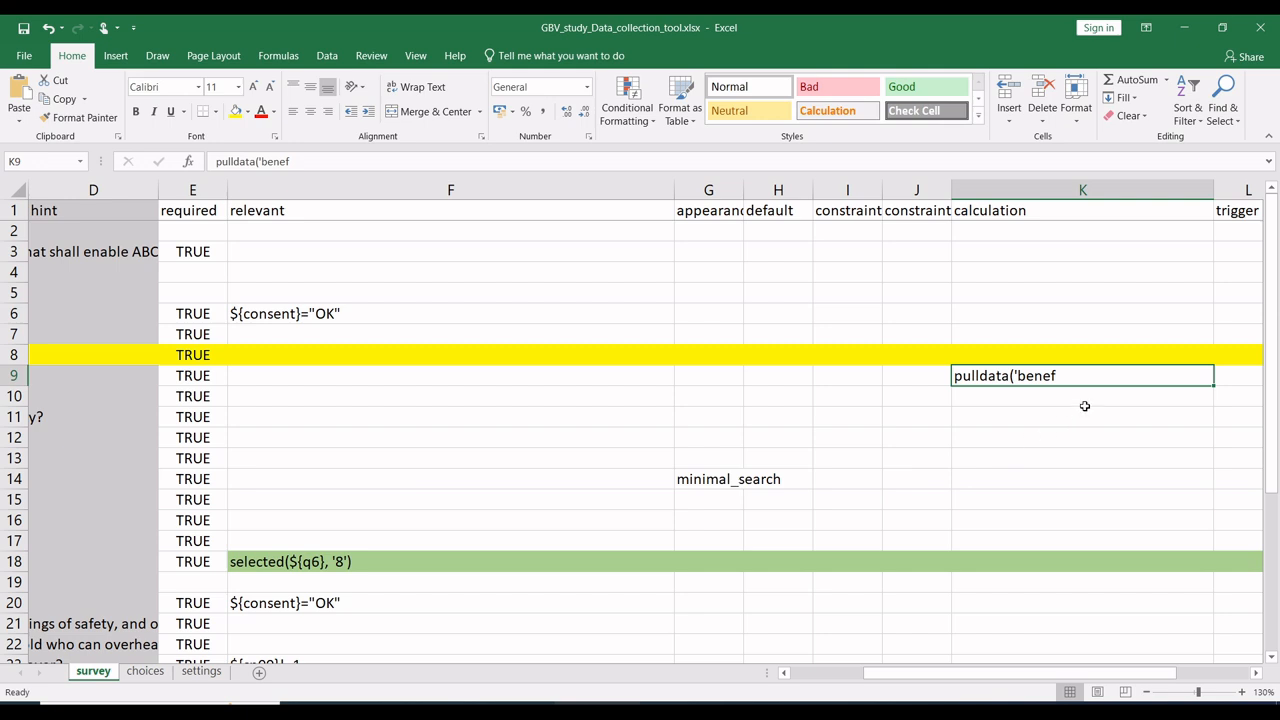
key(alt+Tab)
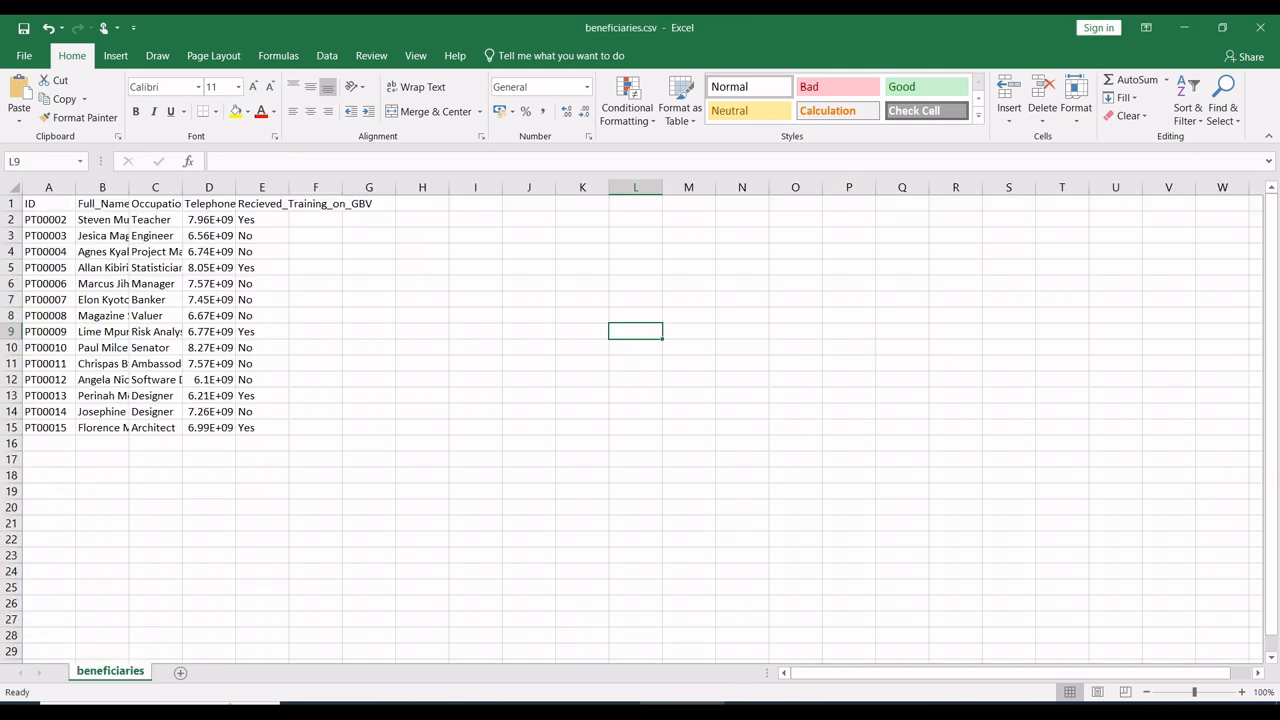
key(alt+Tab)
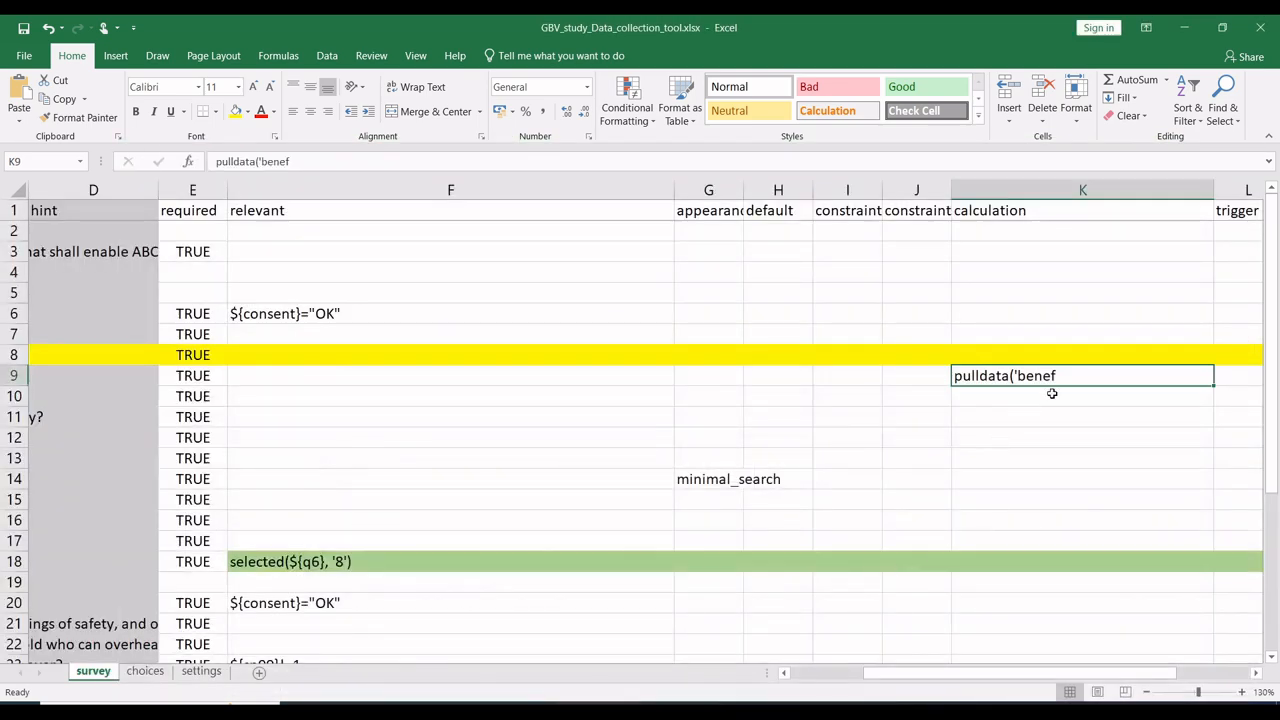
text(ic)
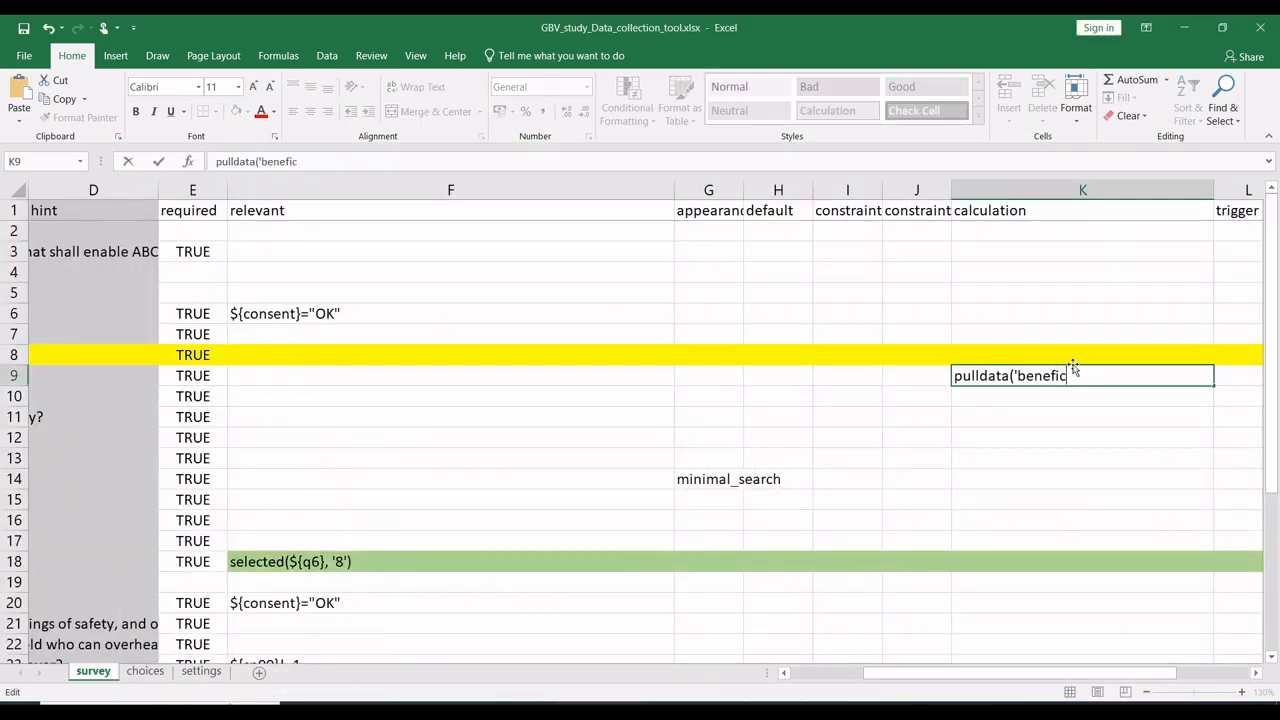
text(iaries',)
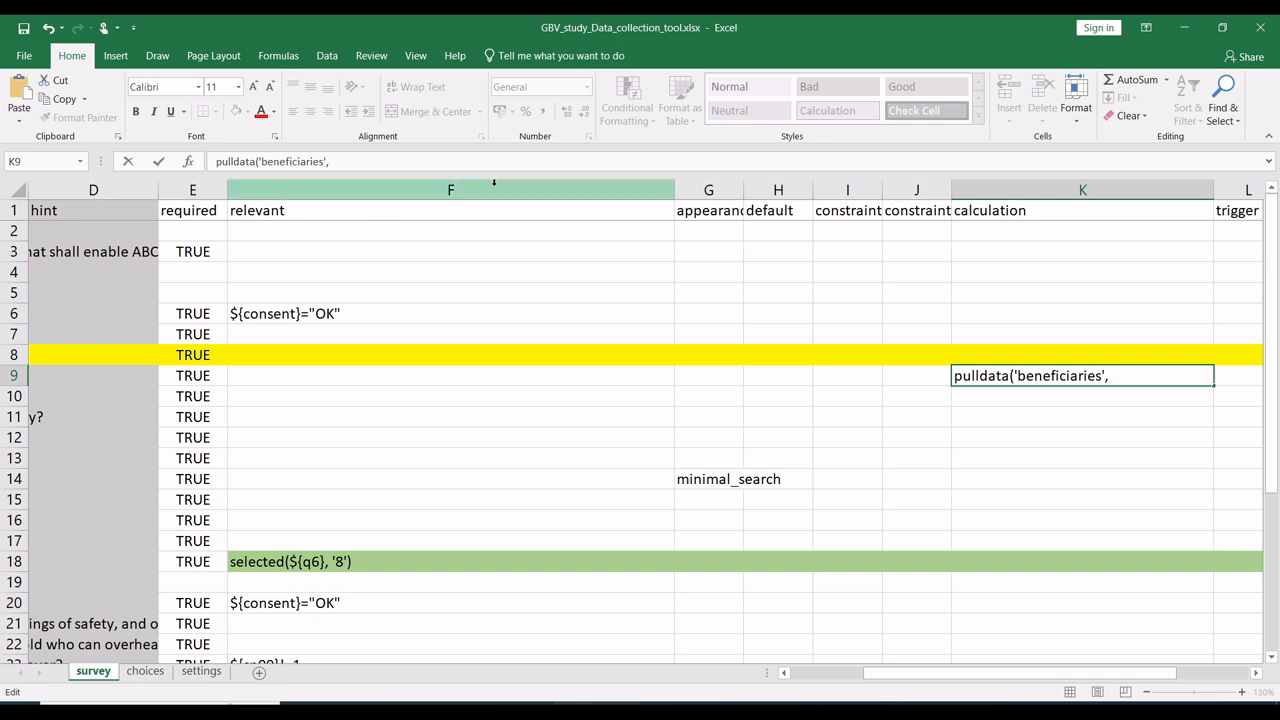
drag(460, 191, 708, 203)
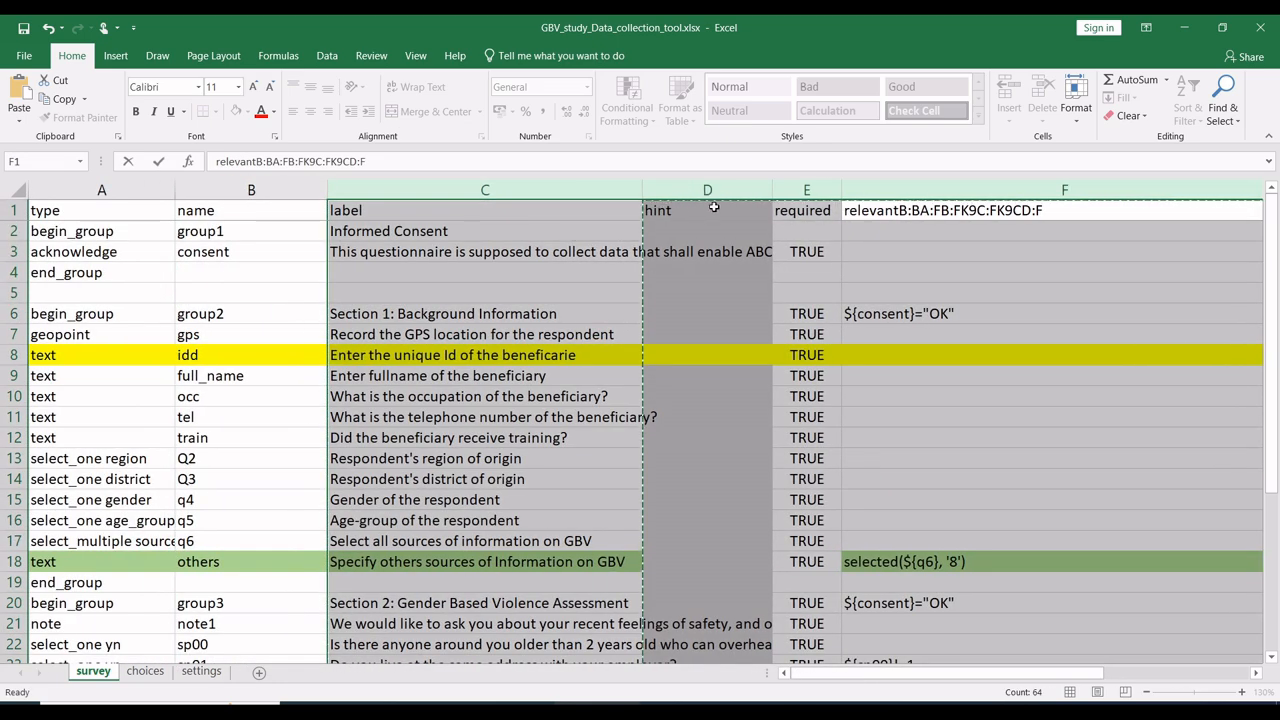
click(487, 161)
key(ctrl+a)
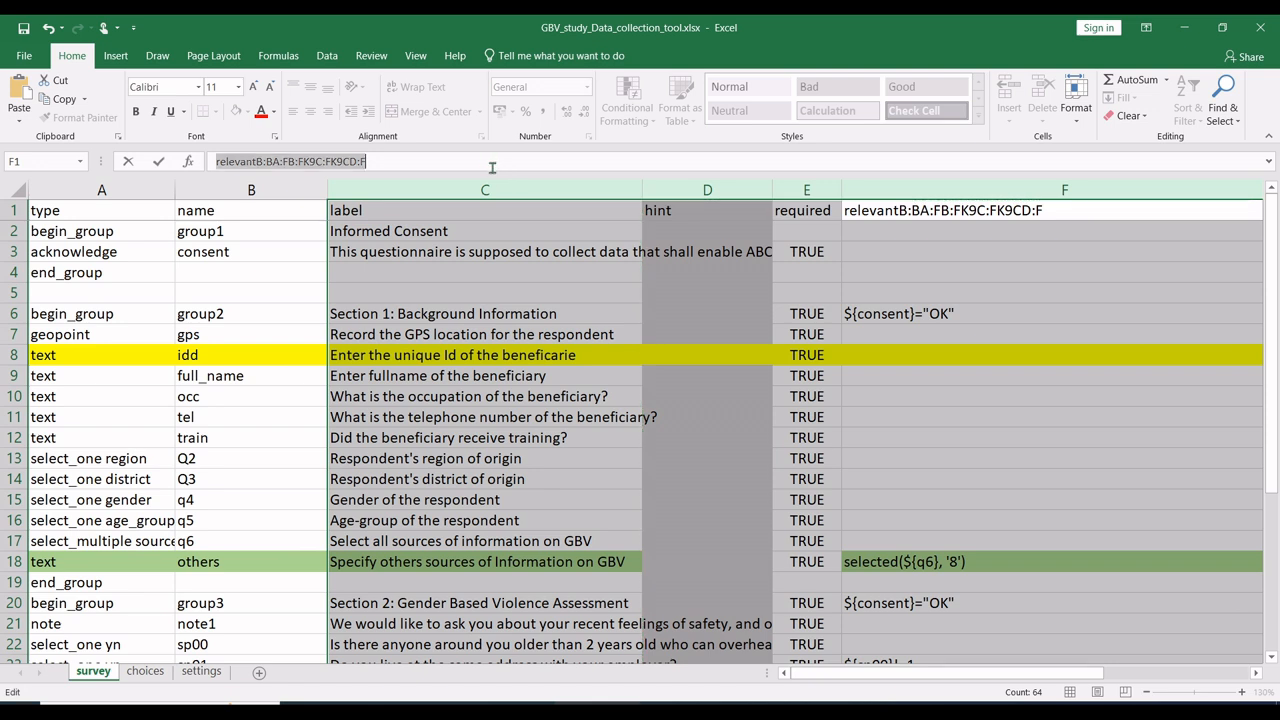
scroll(640, 400, right, 2)
click(908, 278)
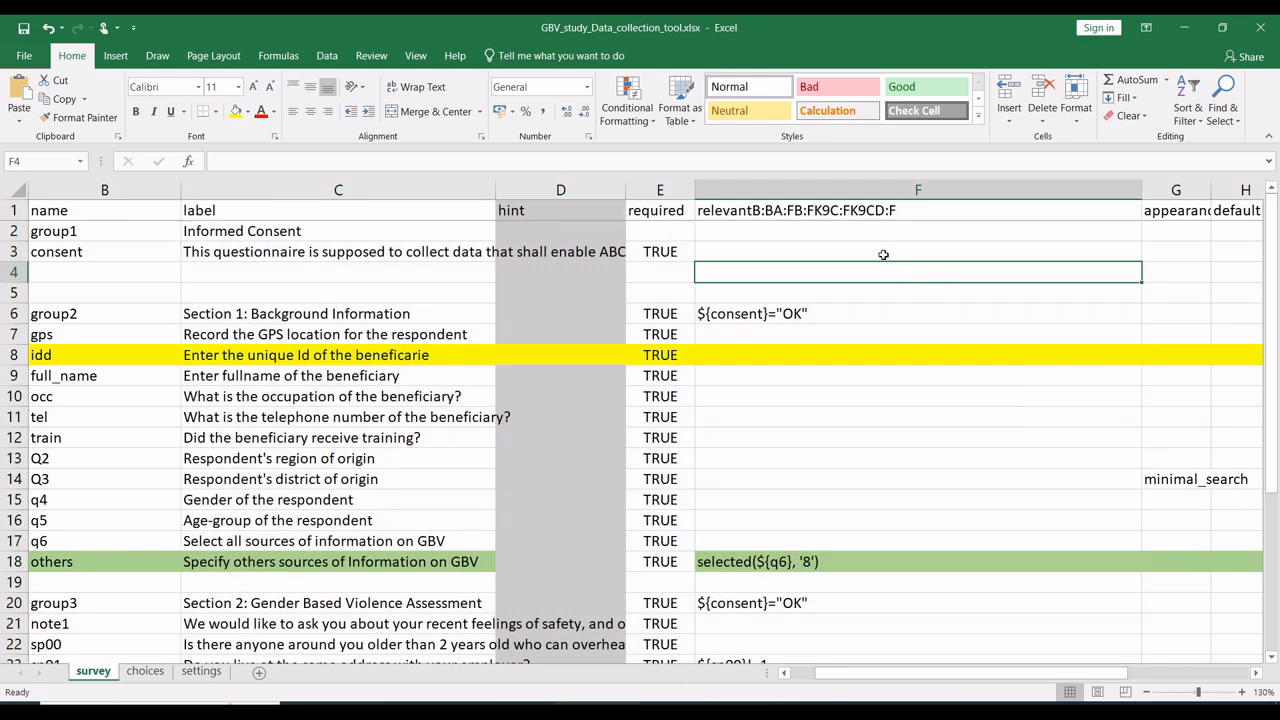
click(47, 28)
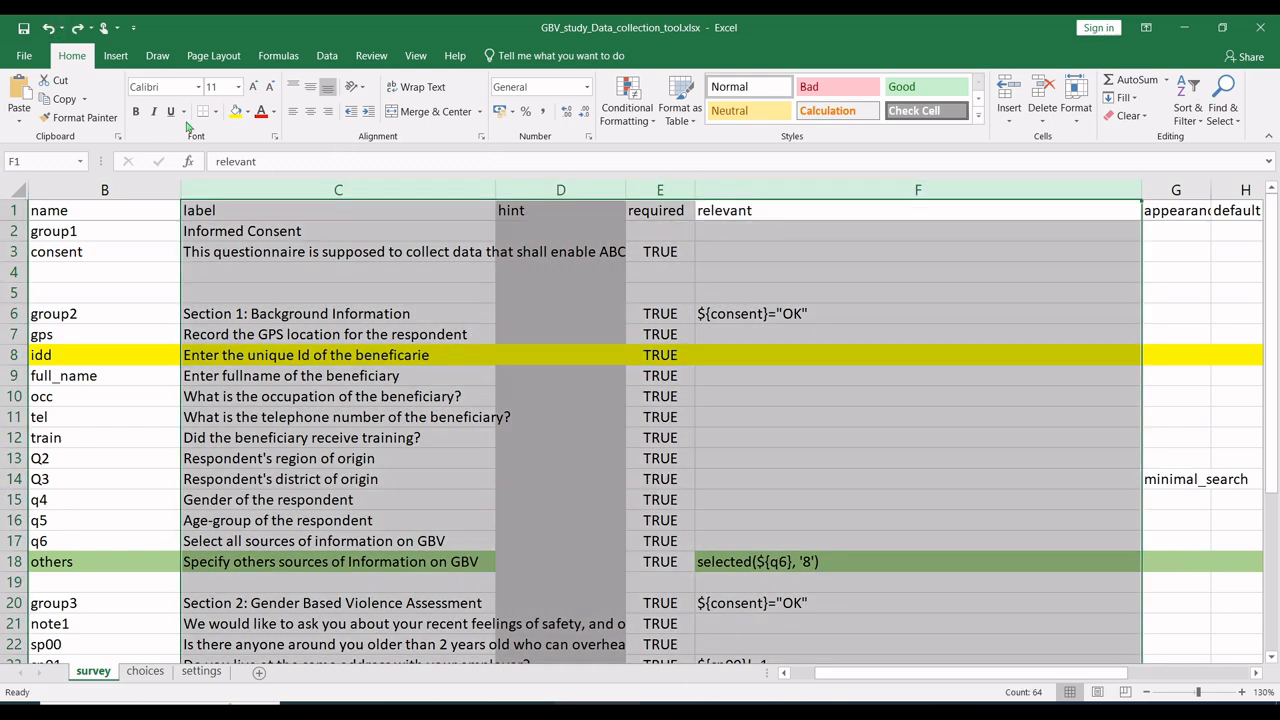
Hide the hint, required and relevant columns (D to F) in the survey sheet.
click(706, 330)
drag(790, 189, 563, 178)
right_click(563, 178)
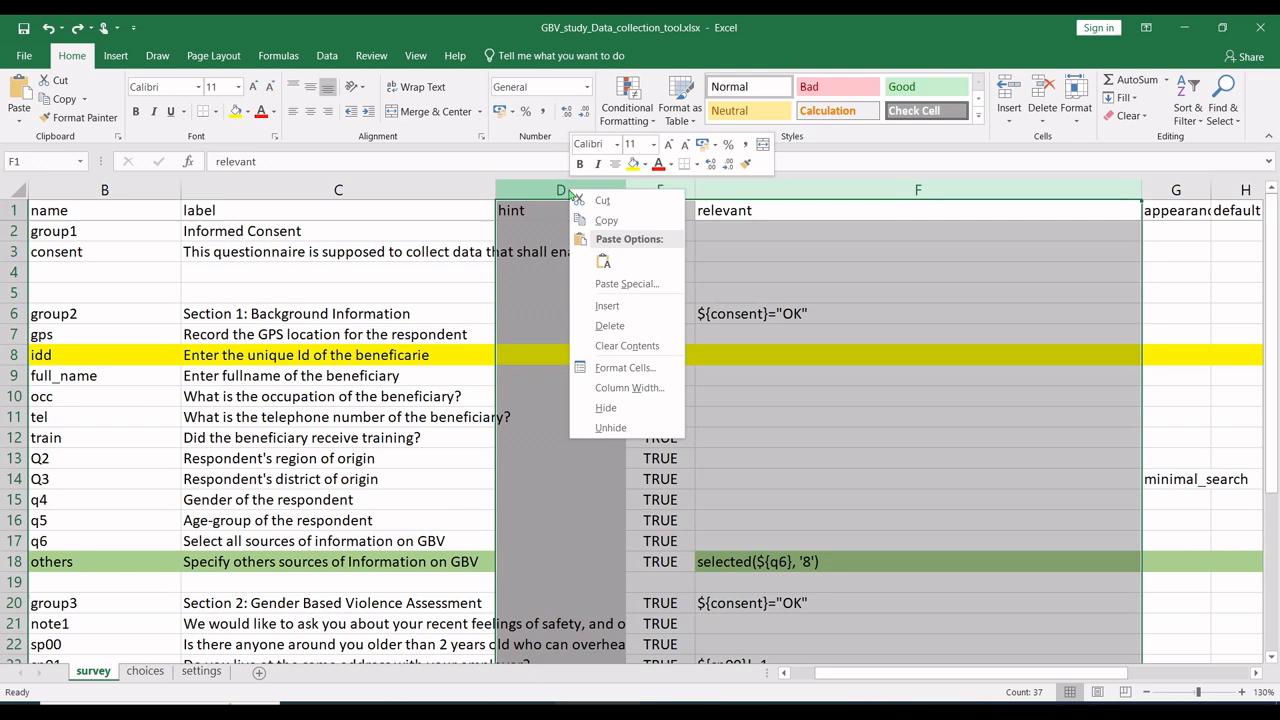
click(618, 406)
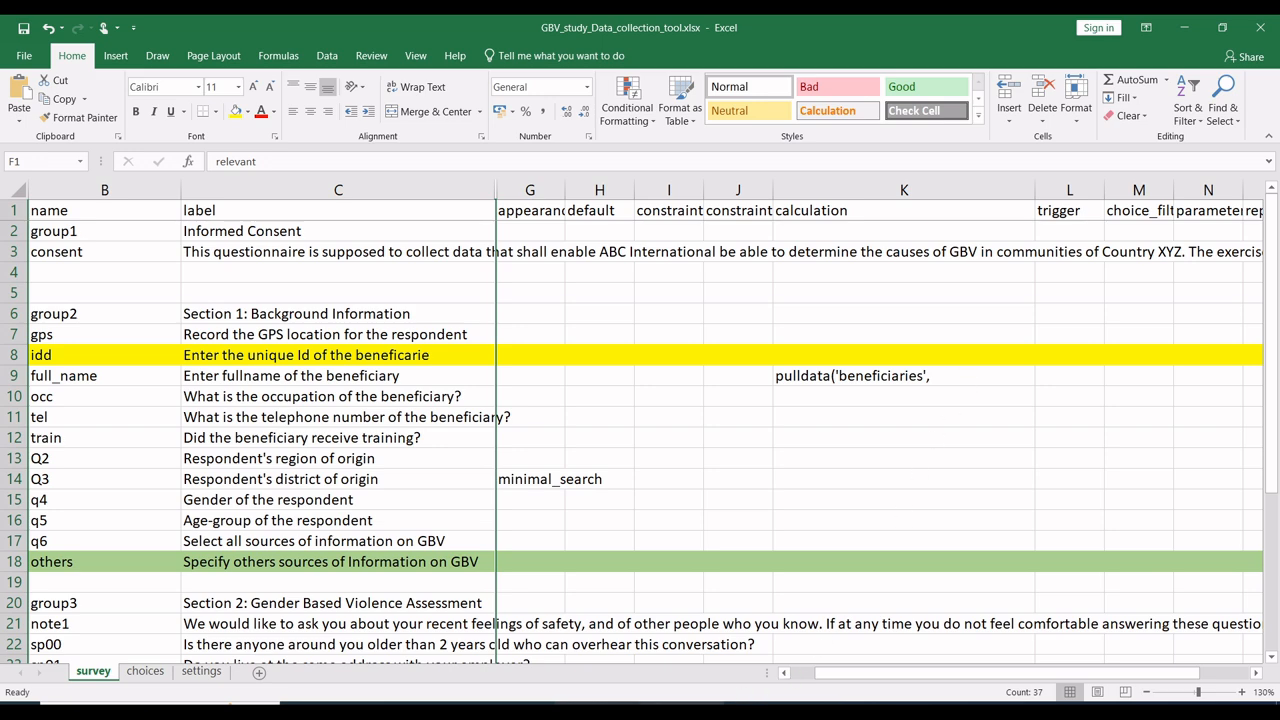
Check the name column's header in beneficiaries.csv and extend the full_name calculation to pulldata('beneficiaries','Full_Name',.
click(682, 703)
double_click(103, 203)
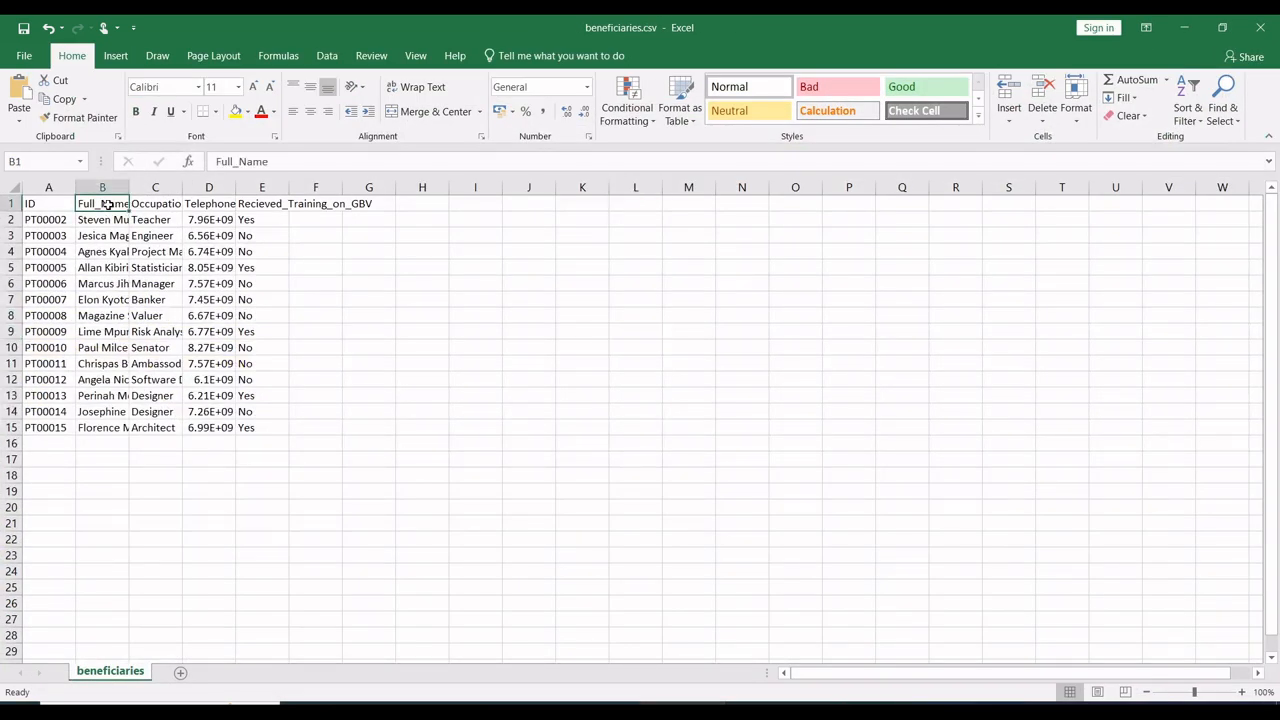
double_click(106, 204)
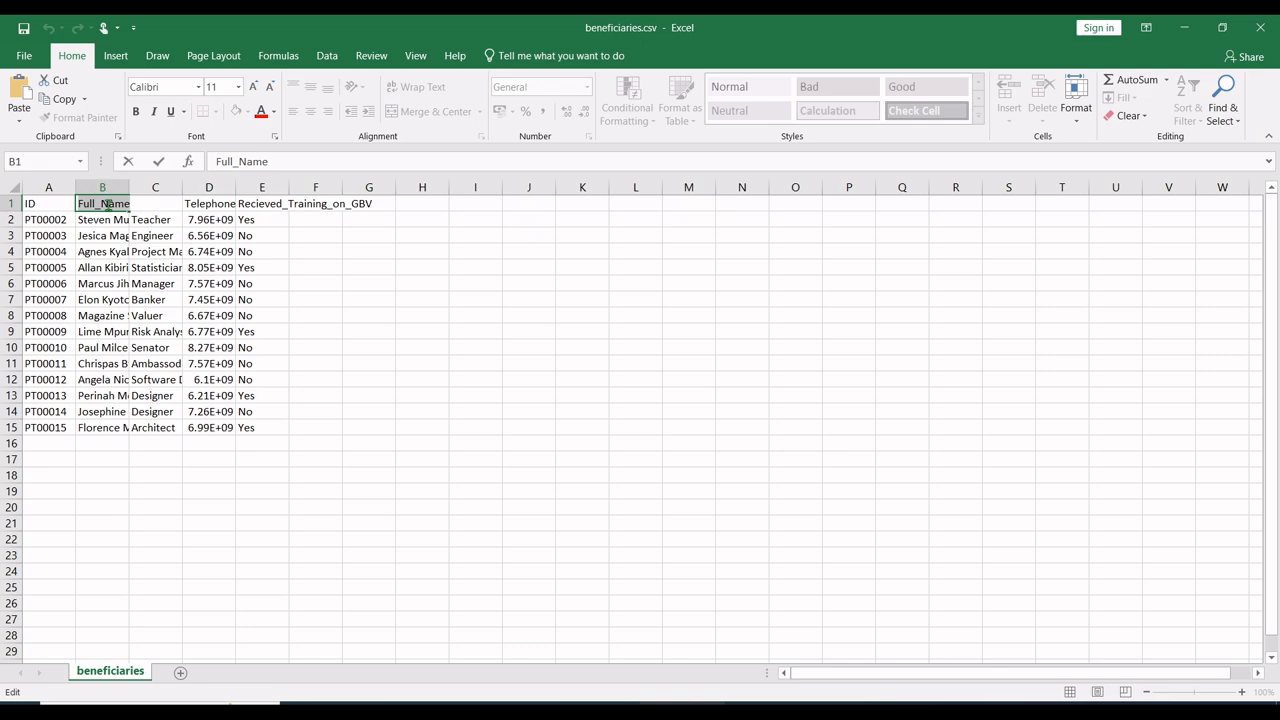
click(160, 251)
click(688, 703)
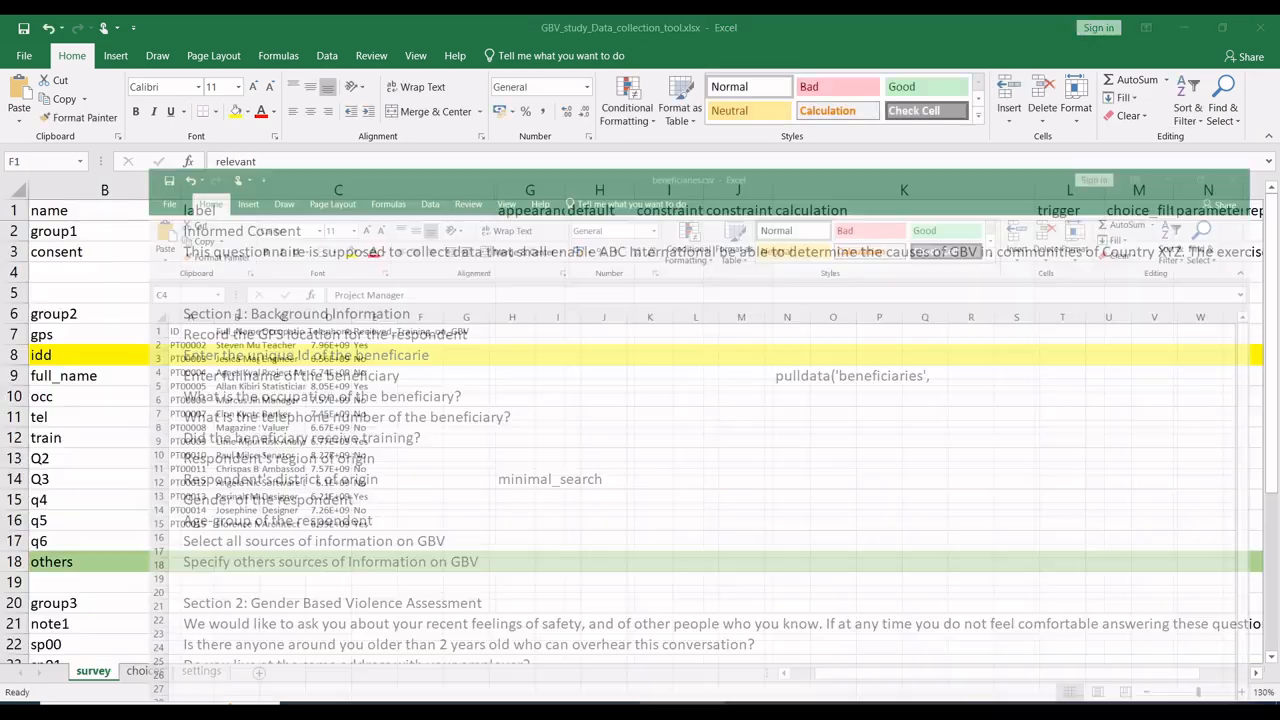
double_click(965, 378)
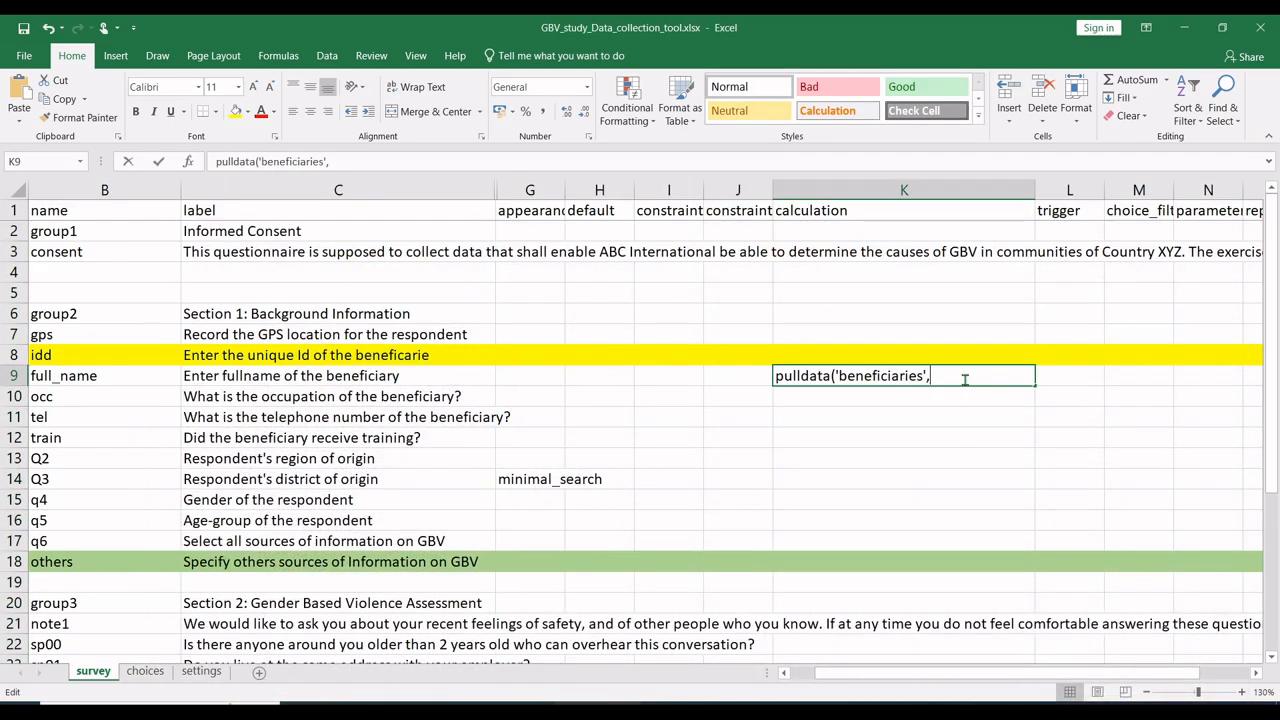
text(")
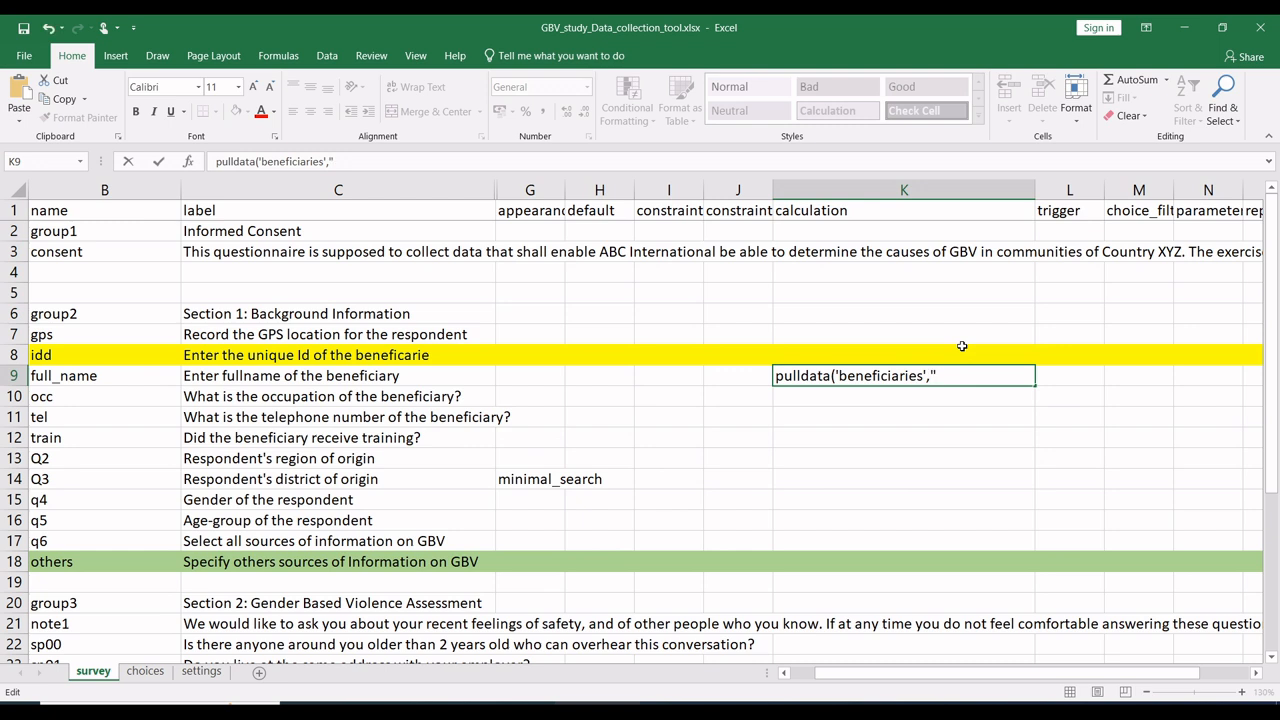
key(BackSpace)
text('Full_Name")
key(BackSpace)
text(',)
Check the pulldata syntax slide and the ID header in beneficiaries.csv, and append 'ID',${ to the full_name calculation.
key(alt+Tab)
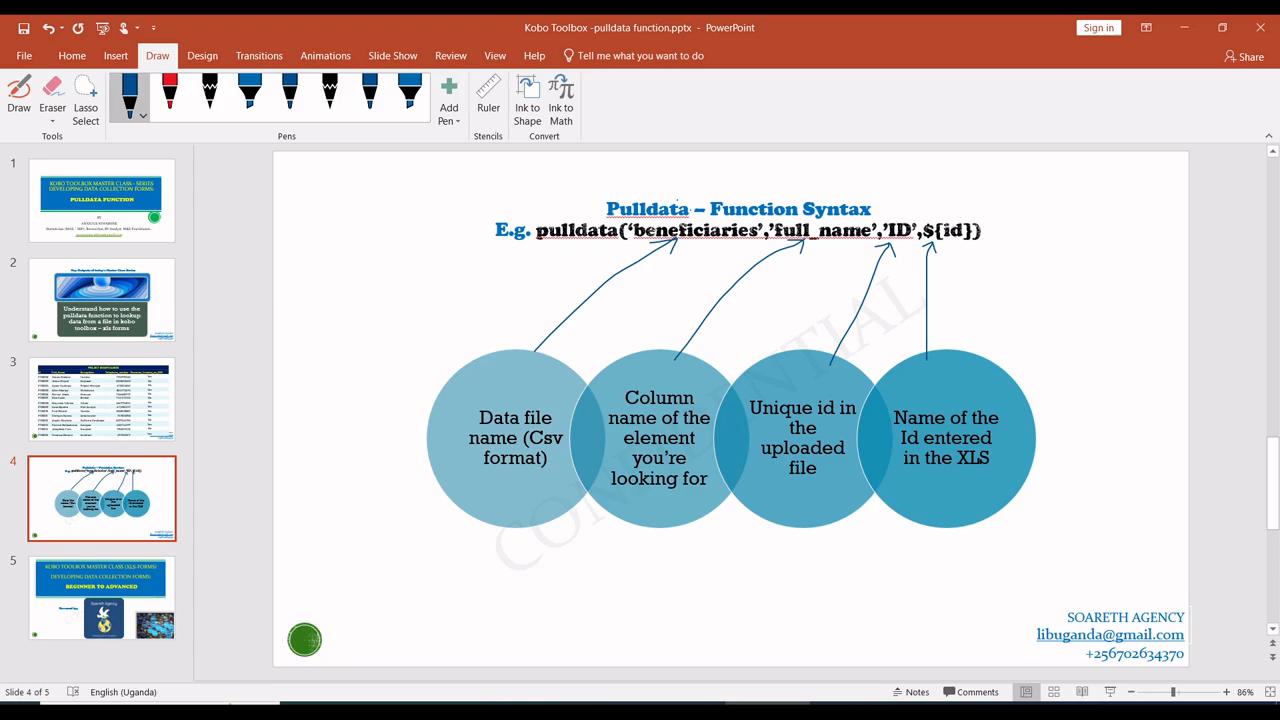
key(alt+Tab)
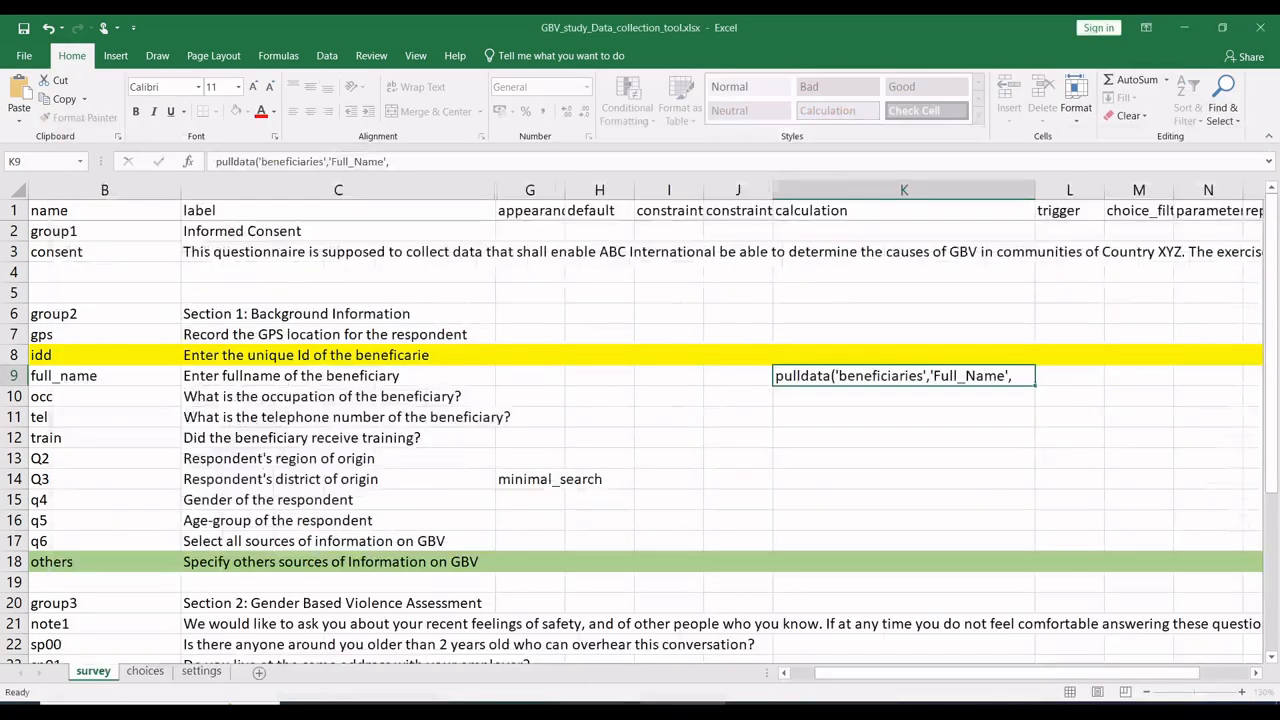
key(alt+Tab)
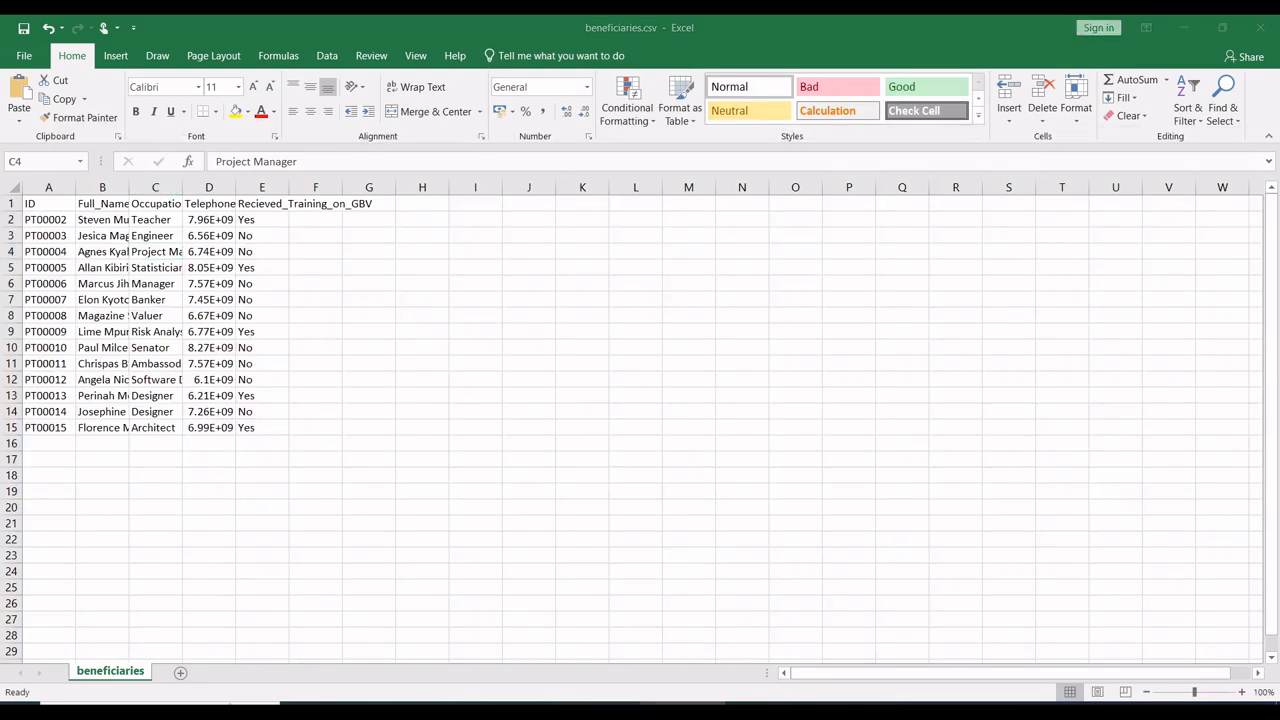
key(alt+Tab)
click(1021, 375)
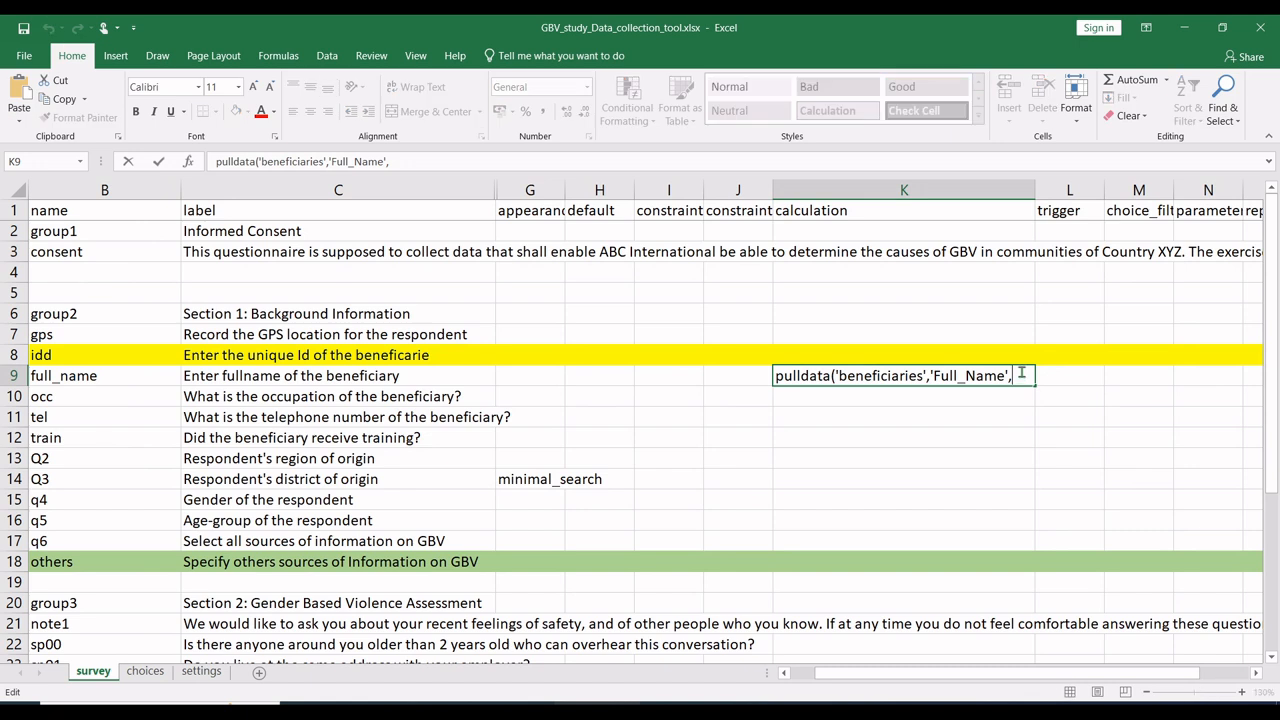
text(',')
text(ID',${)
Copy the question name idd into the full_name calculation, completing it as pulldata('beneficiaries','Full_Name','ID',${idd}), and compare it with the syntax slide.
double_click(120, 353)
double_click(120, 353)
key(ctrl+c)
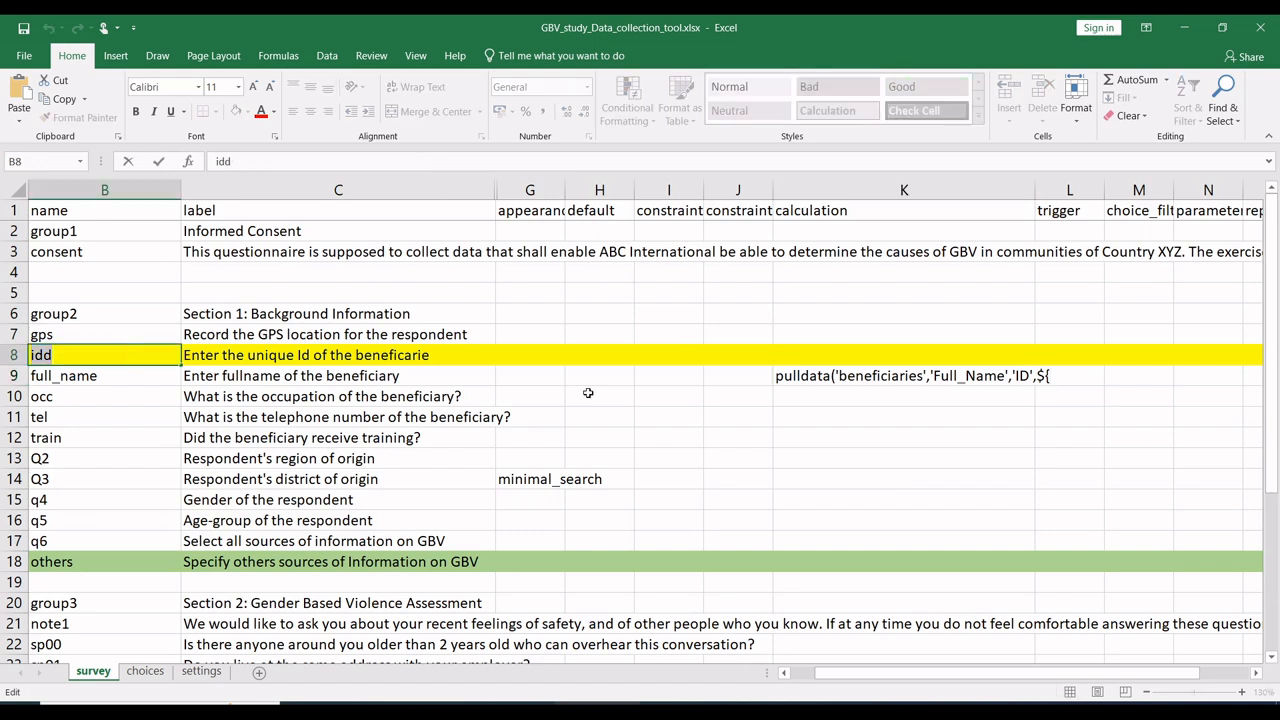
double_click(966, 376)
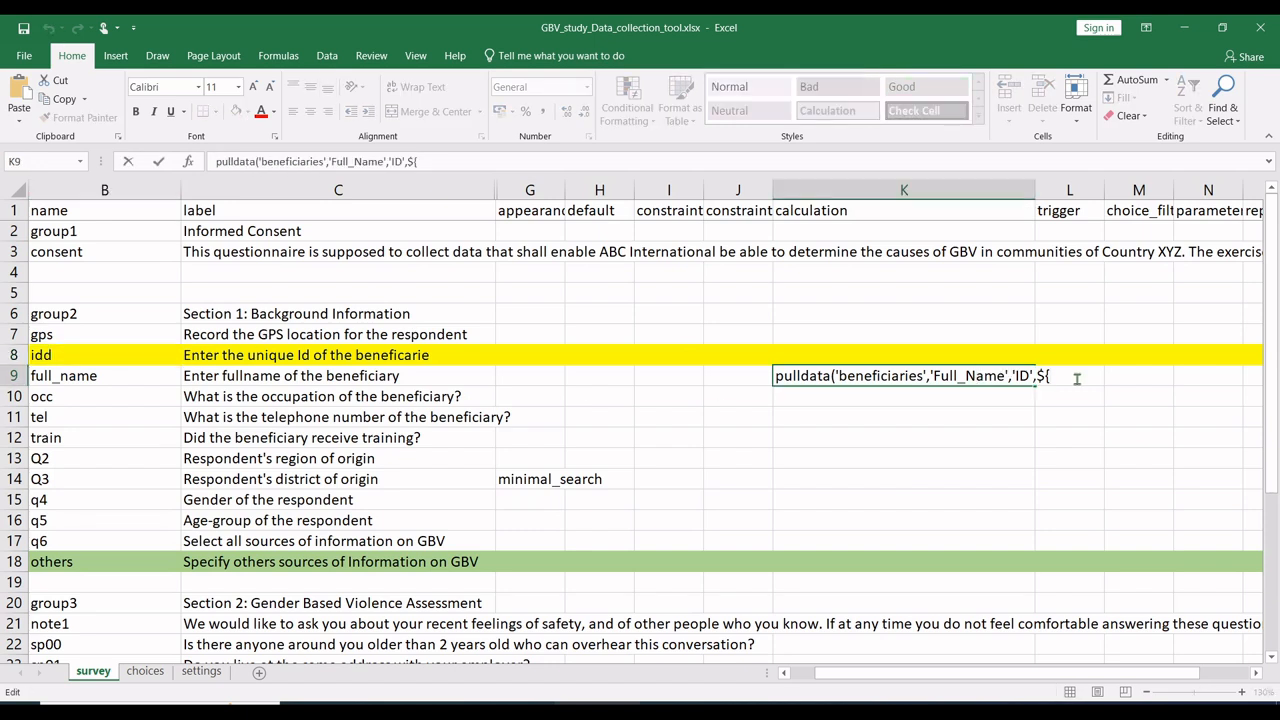
key(ctrl+v)
click(767, 711)
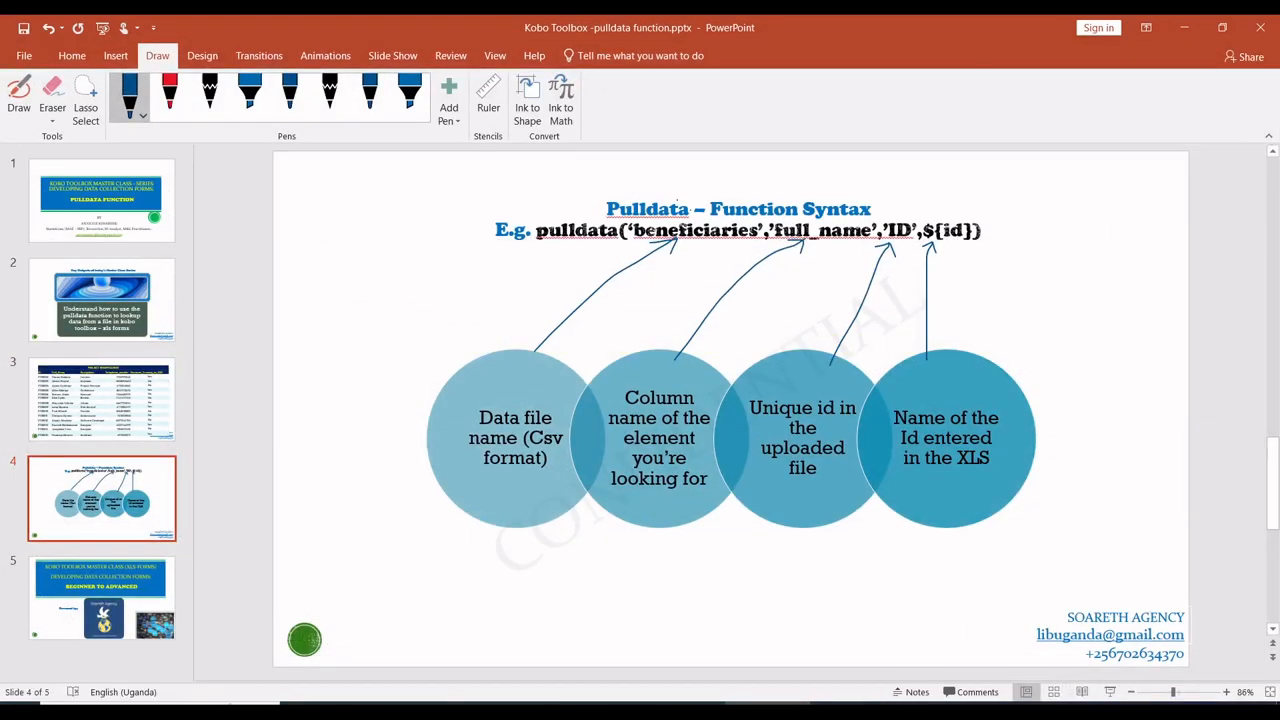
click(745, 711)
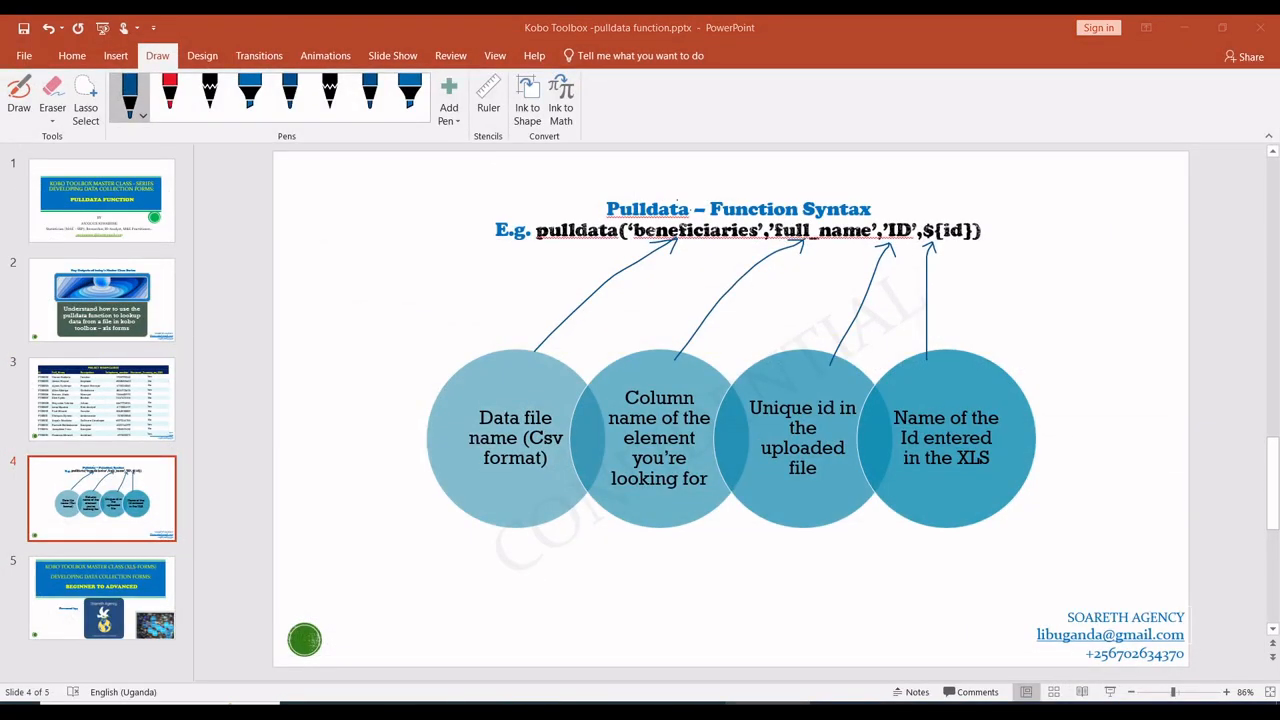
click(940, 438)
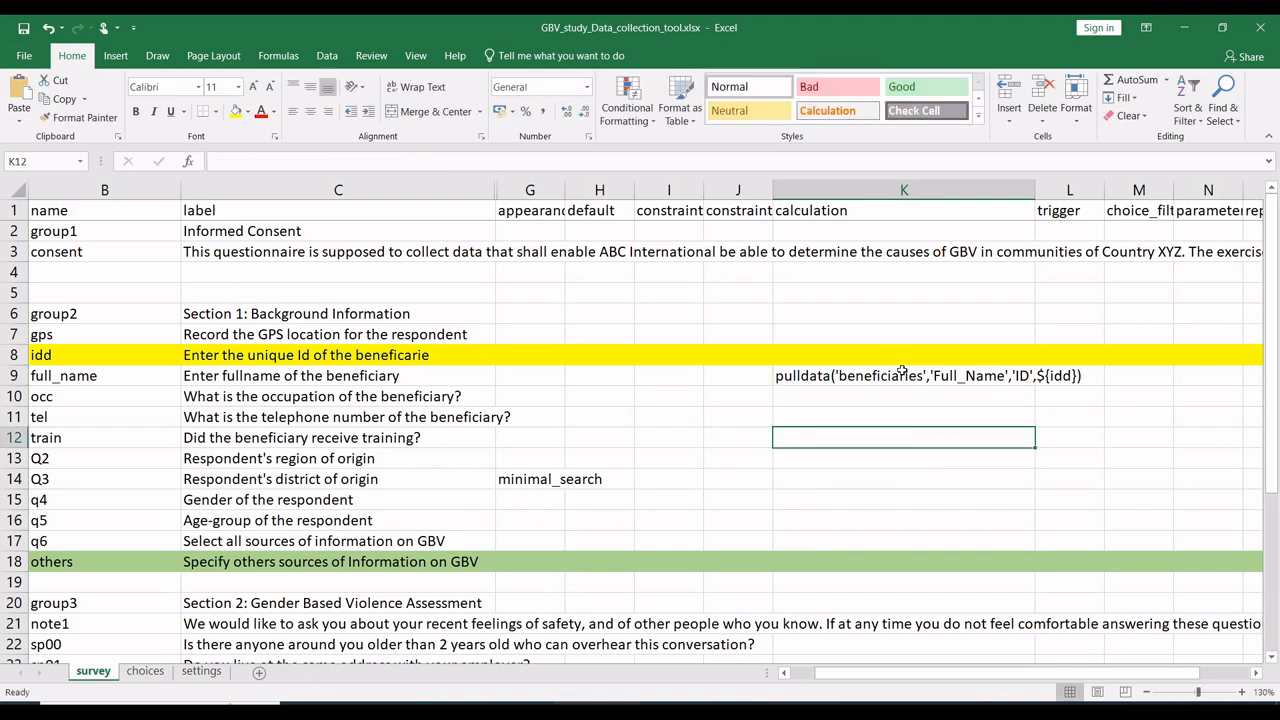
Fill the full_name calculation down to the occ, tel and train rows (K10 to K12).
click(898, 372)
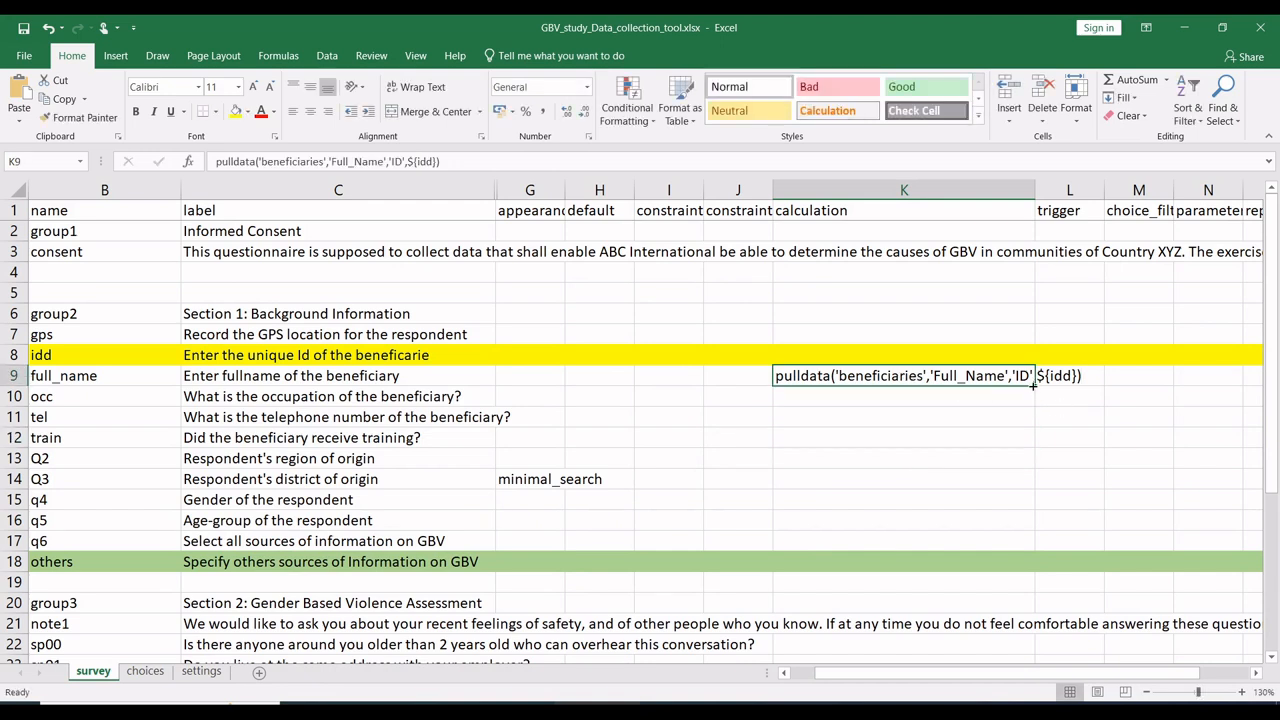
drag(1035, 381, 1030, 444)
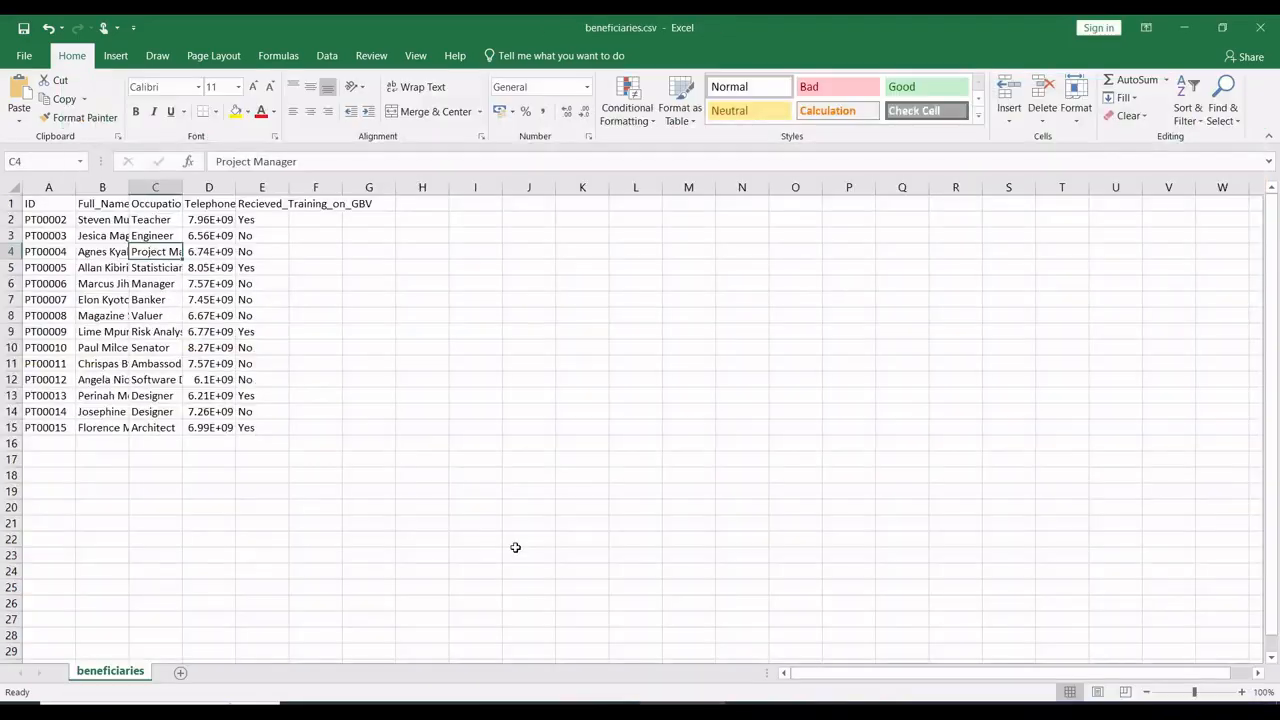
Take the occupation header from beneficiaries.csv and replace Full_Name with Occupation in the occ question's calculation.
click(160, 205)
double_click(160, 205)
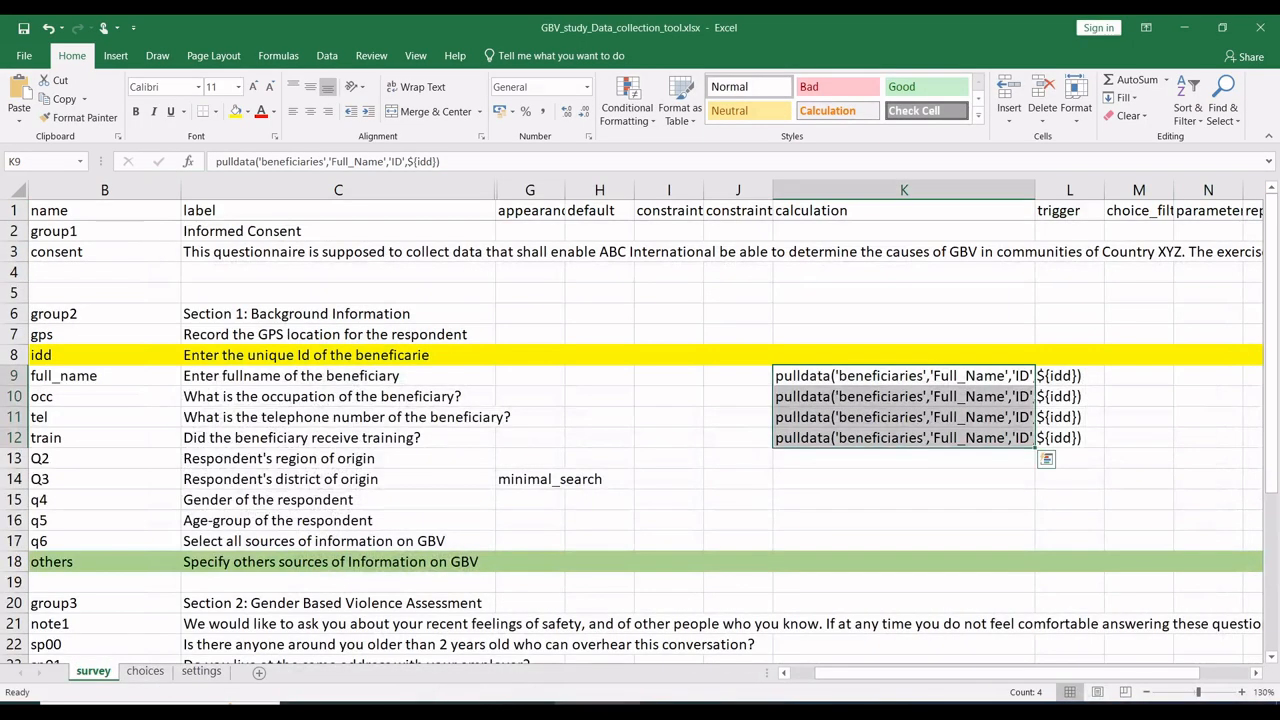
click(925, 398)
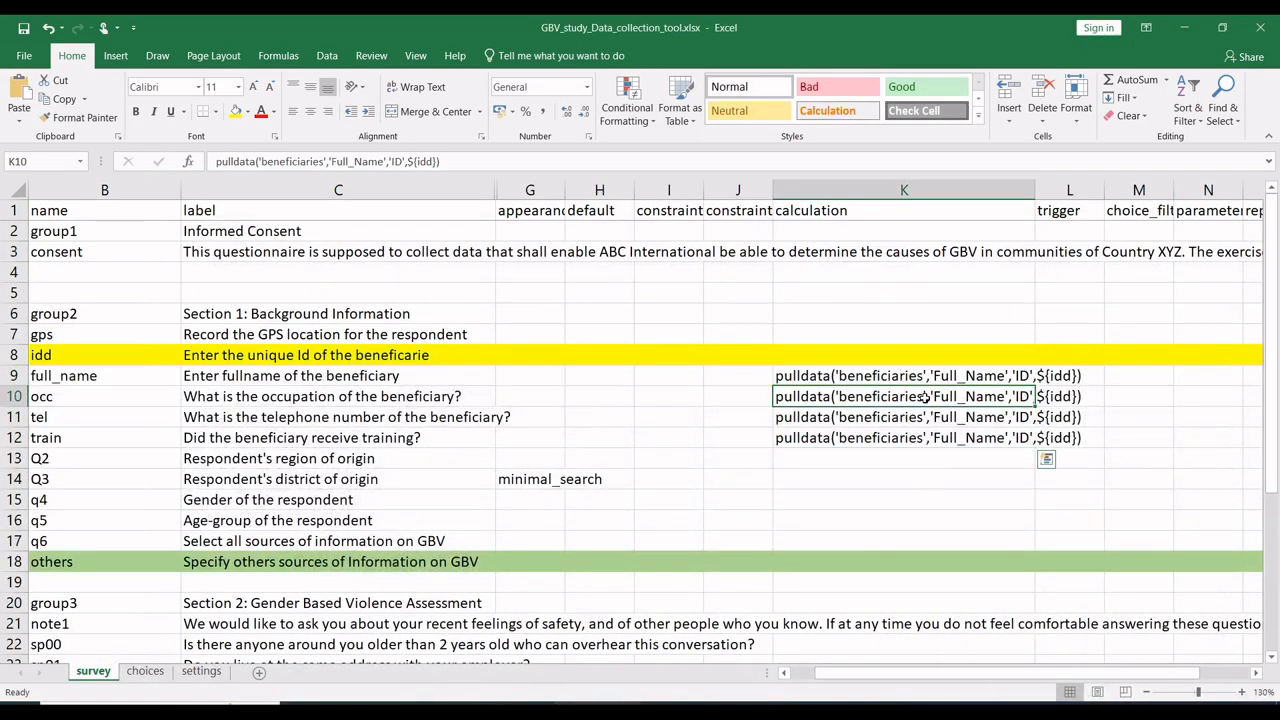
double_click(985, 396)
key(shift+Right)
key(shift+Right)
key(shift+Right)
drag(985, 396, 937, 396)
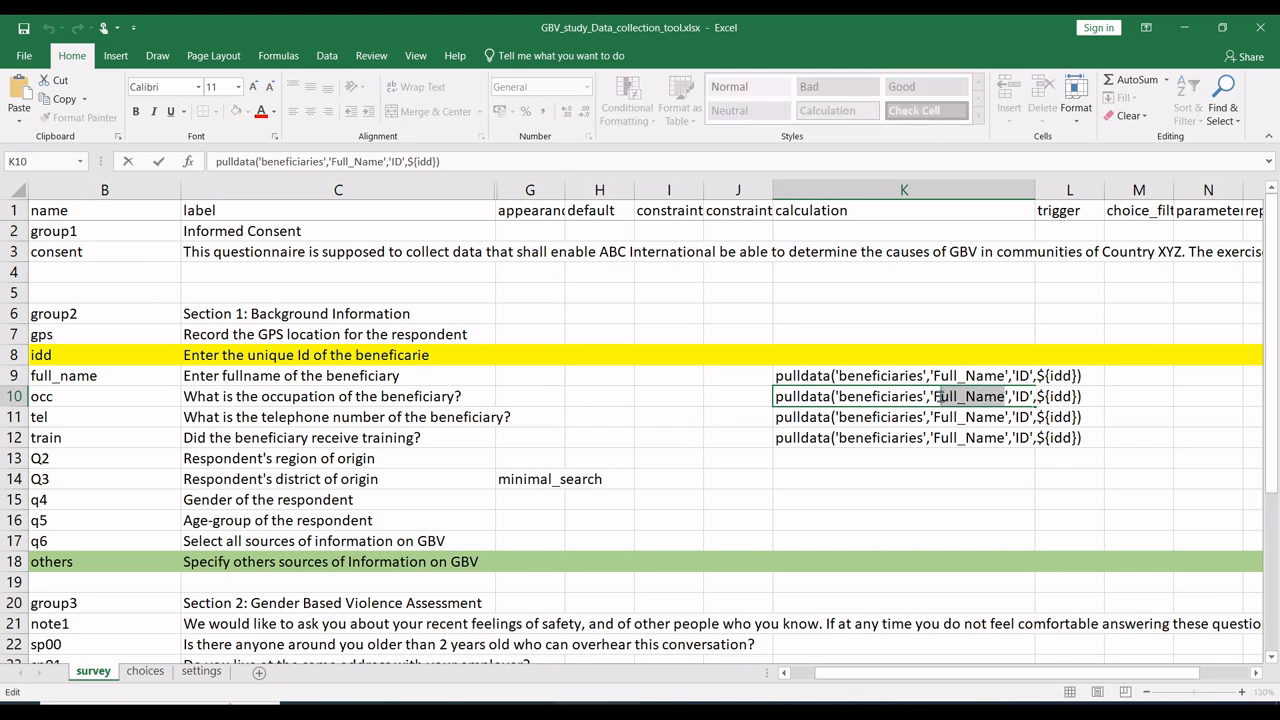
text(Occupation)
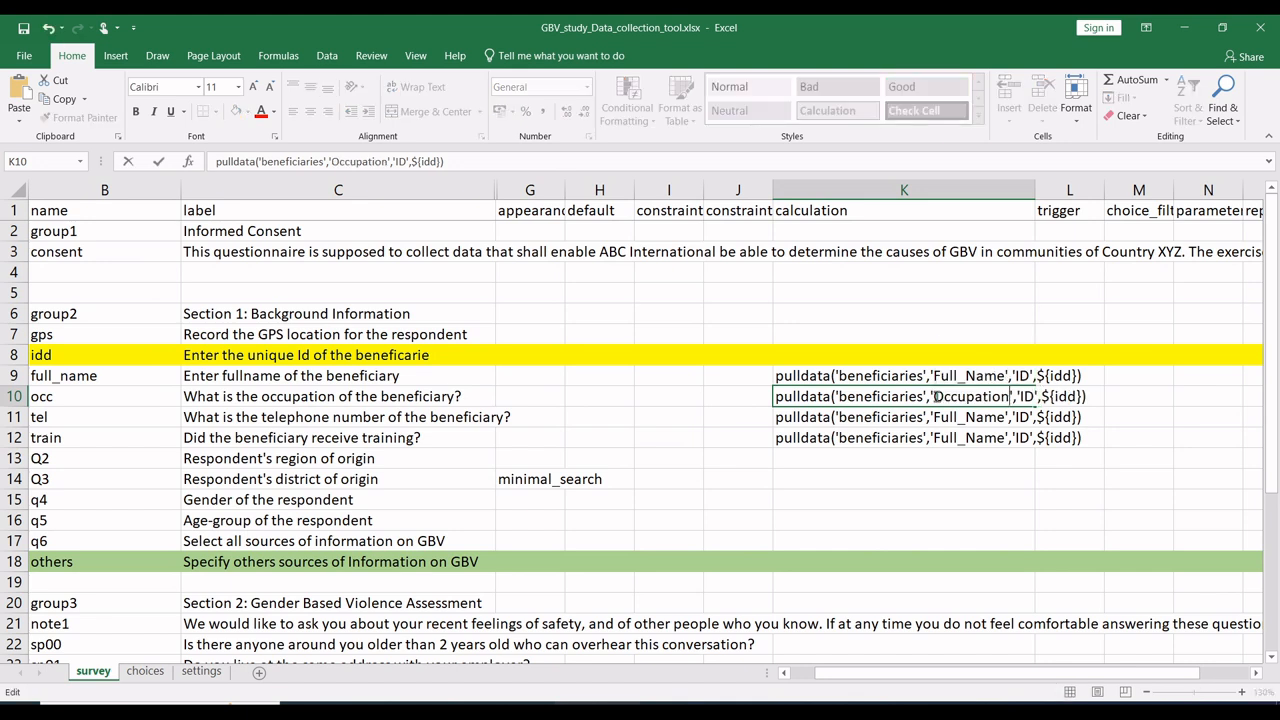
key(Return)
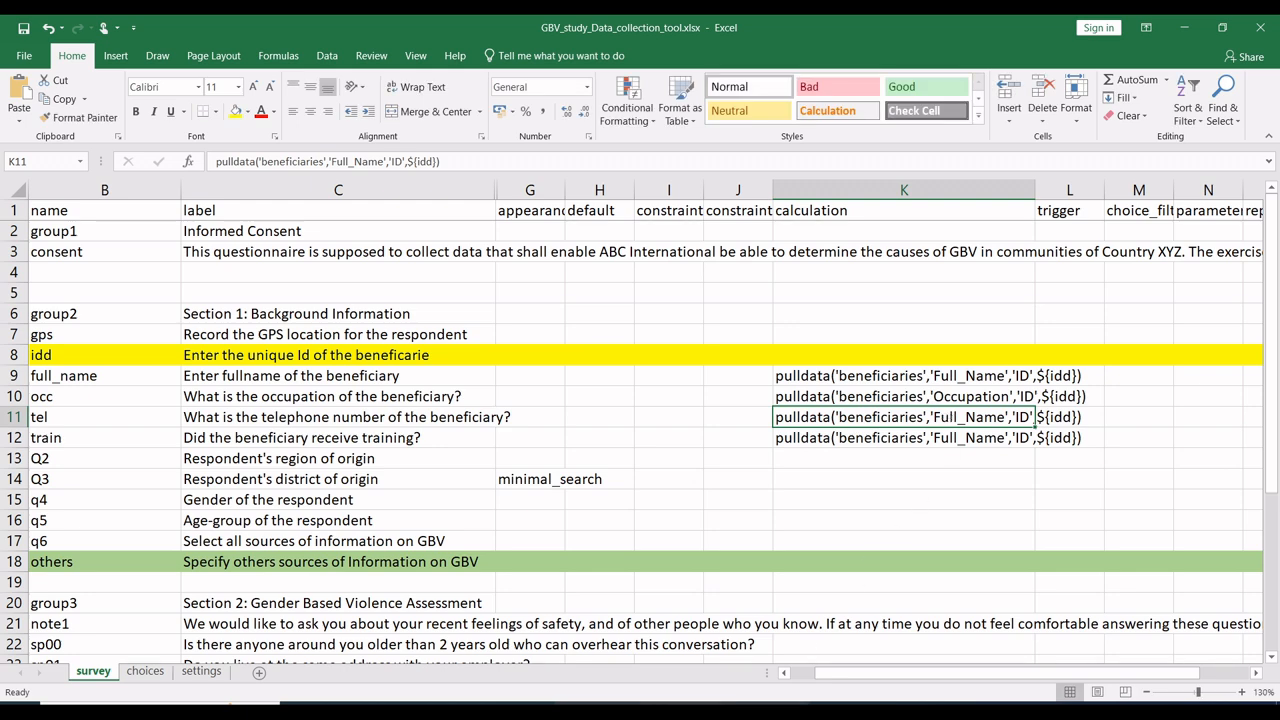
Take the telephone header from beneficiaries.csv and replace Full_Name with Telephone_number in the tel question's calculation.
click(680, 710)
text(Occupation)
double_click(217, 203)
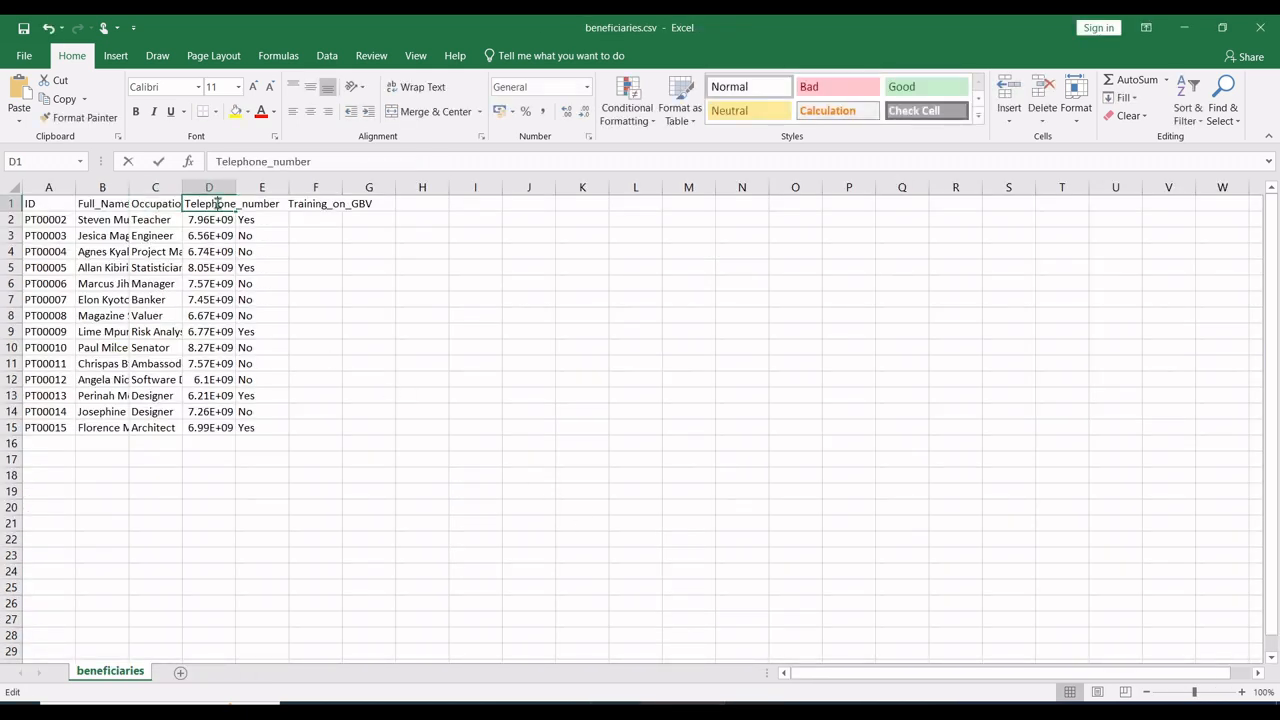
click(214, 266)
key(alt+Tab)
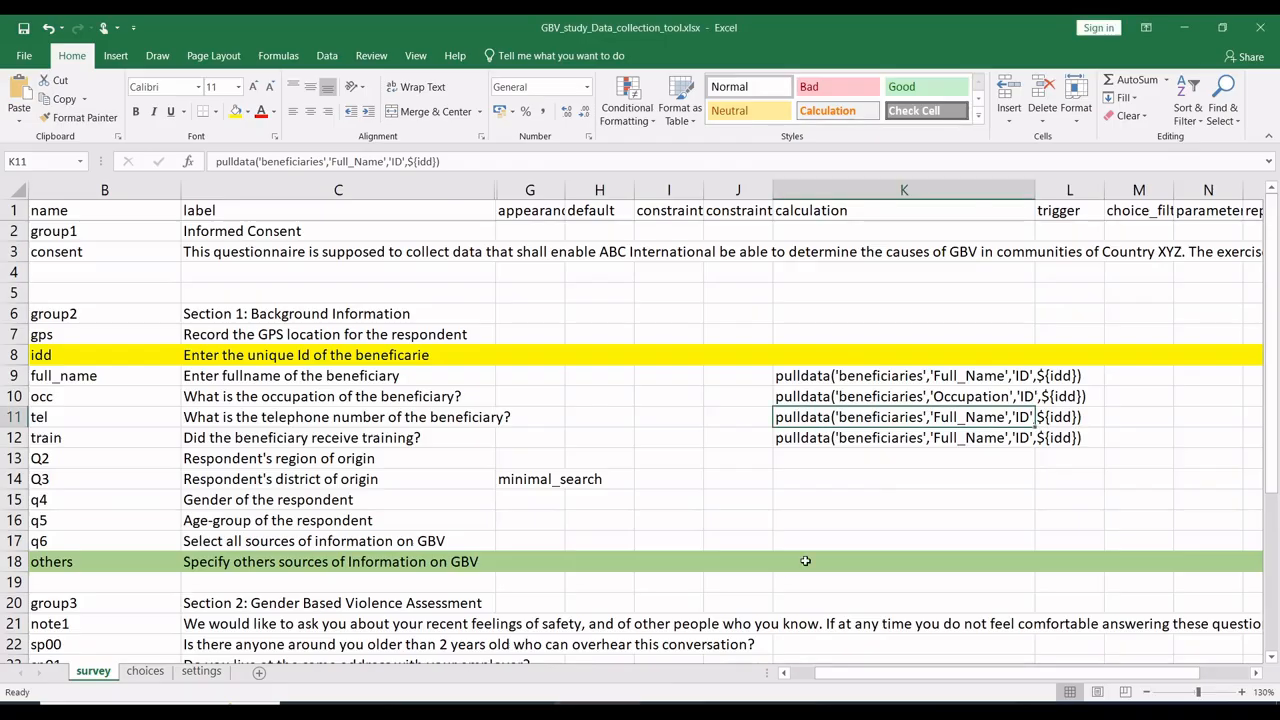
double_click(1000, 417)
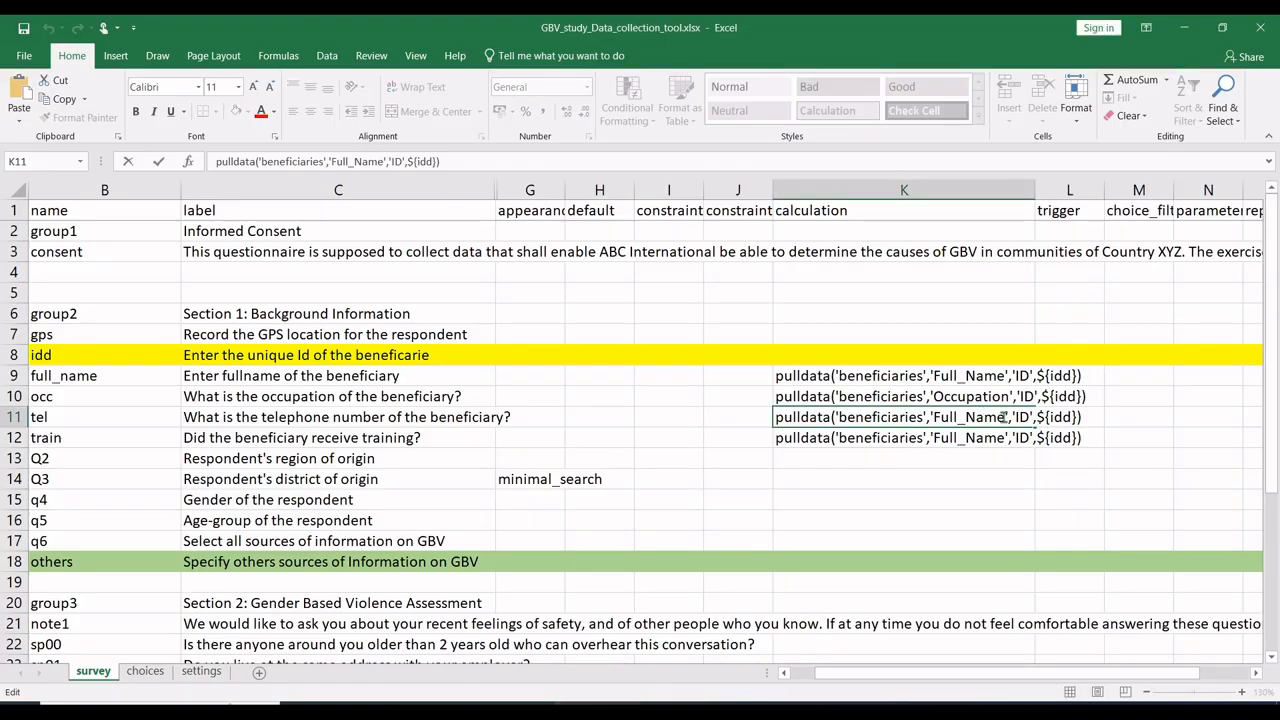
drag(1003, 417, 941, 419)
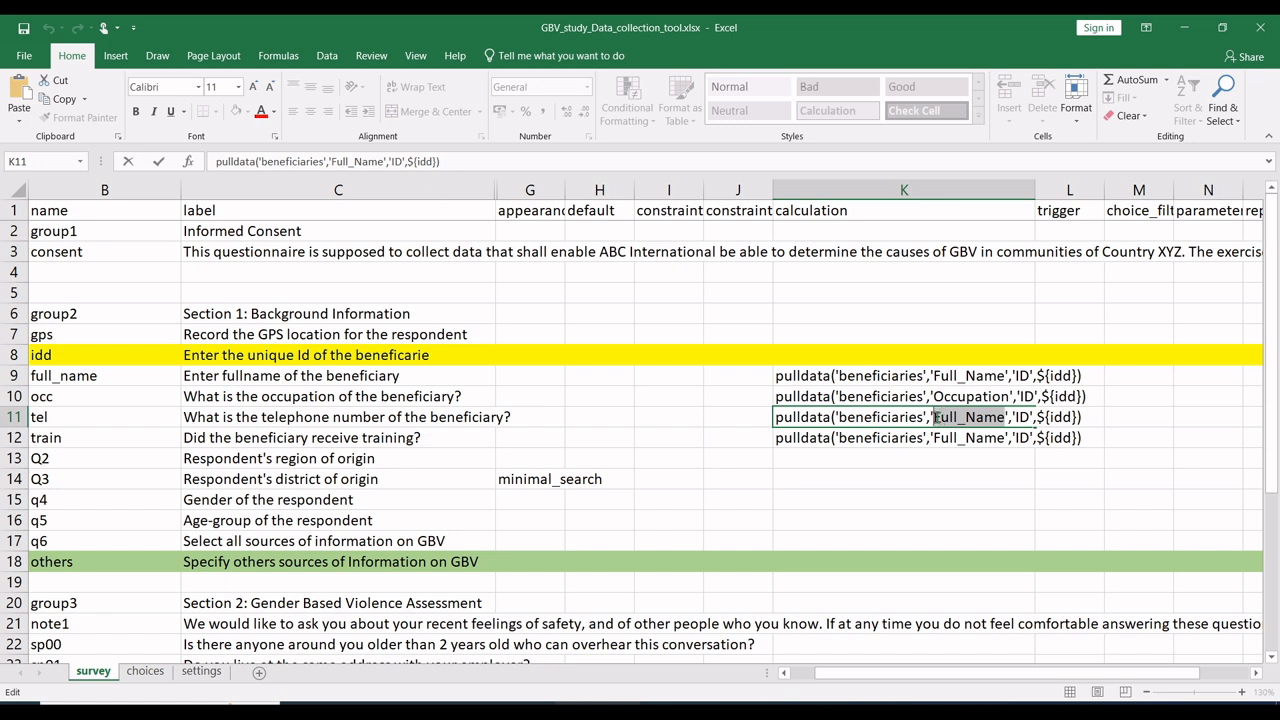
text(Telephone_number)
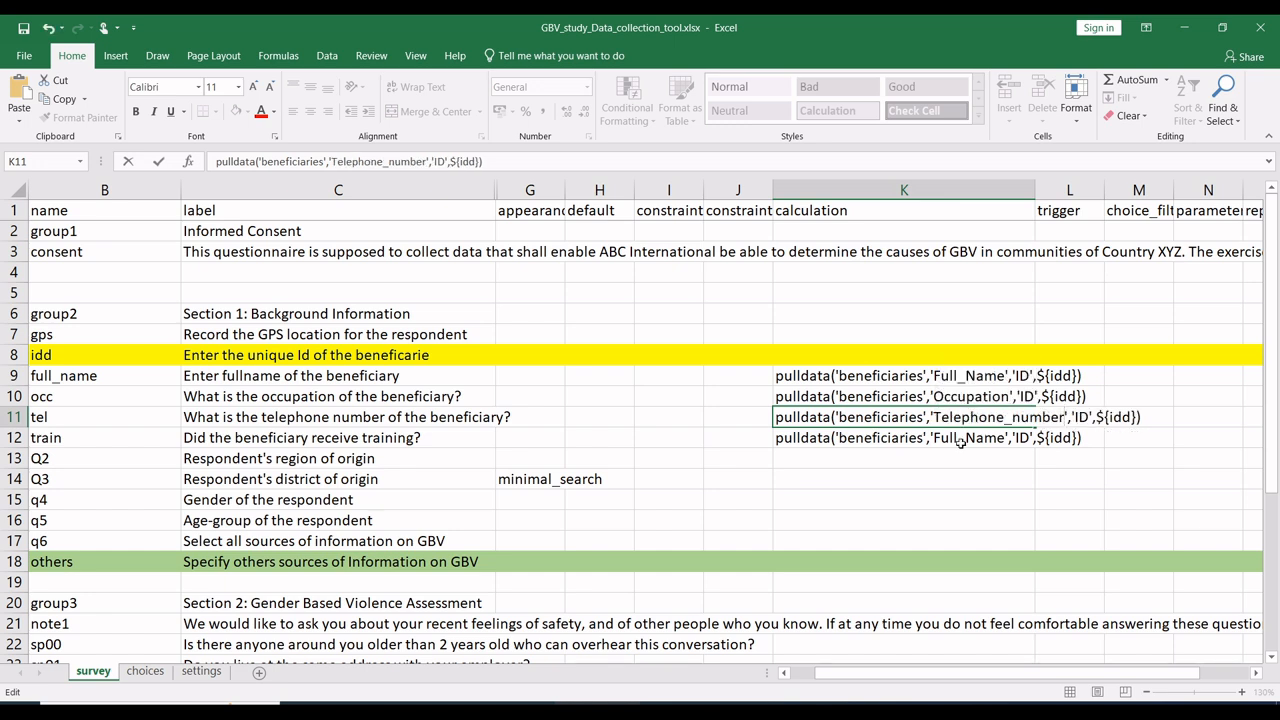
click(960, 443)
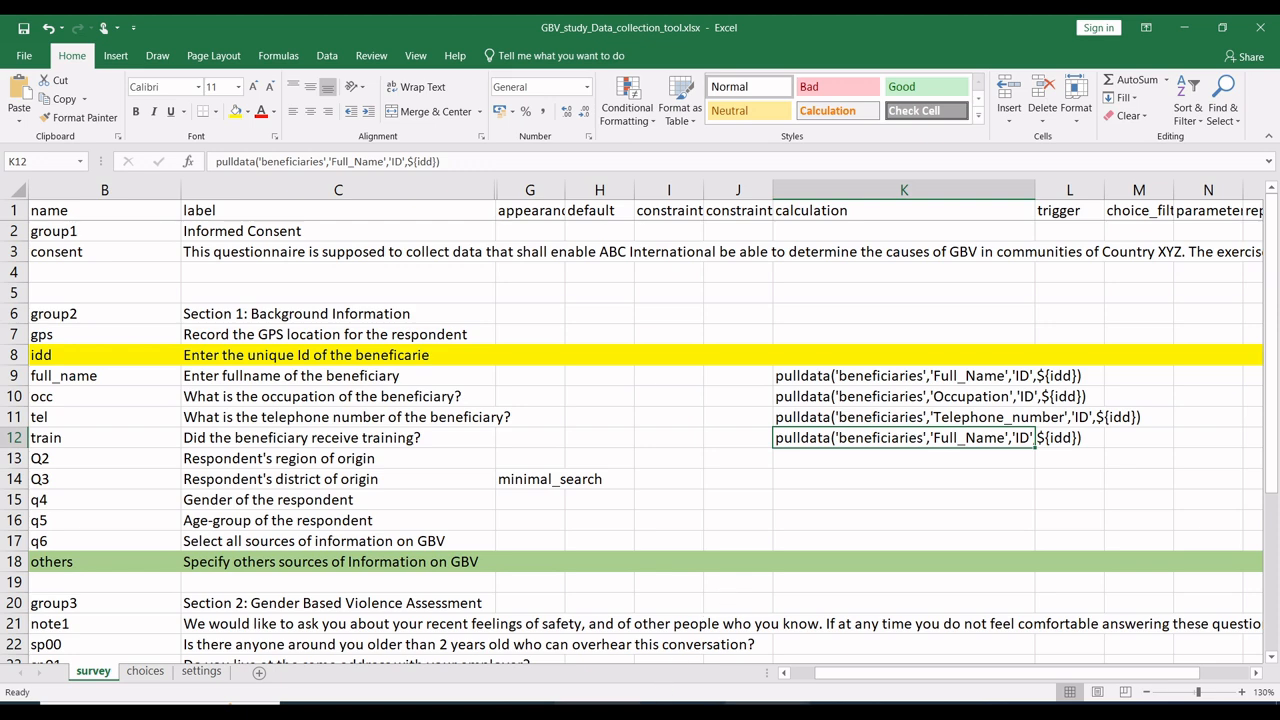
Copy the training header from beneficiaries.csv and replace Full_Name with Recieved_Training_on_GBV in the train question's calculation.
key(alt+Tab)
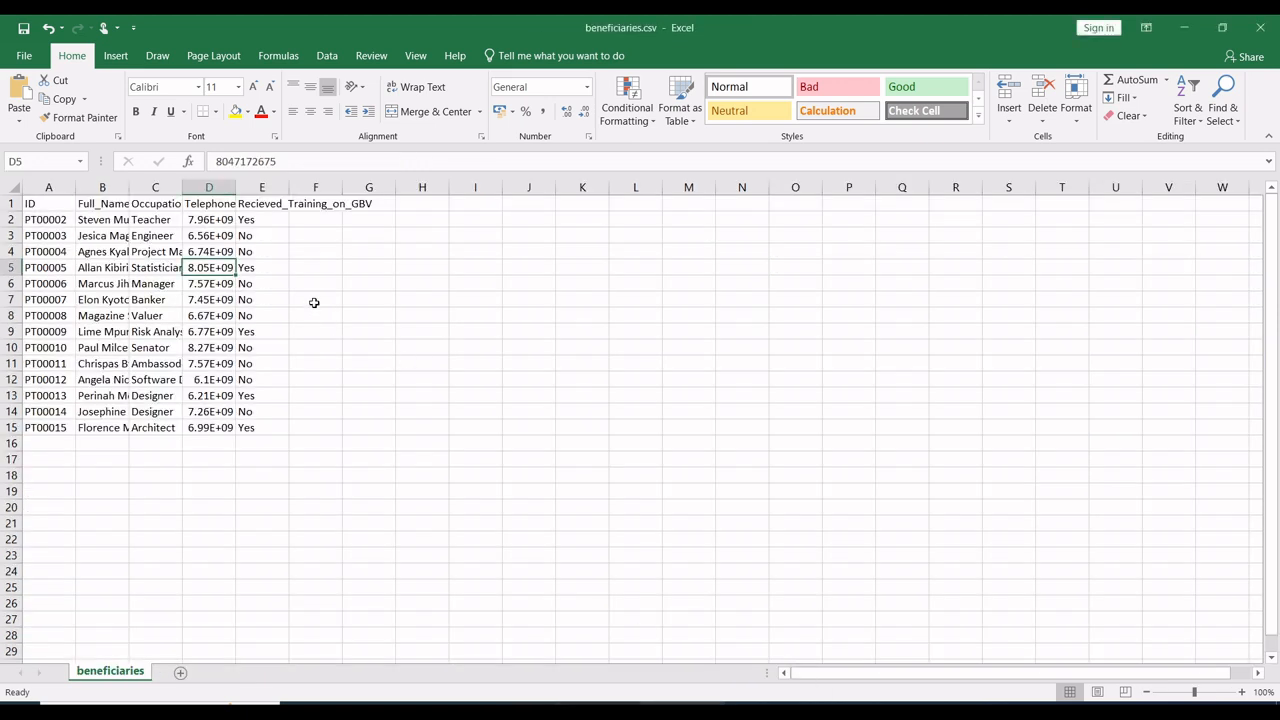
double_click(262, 204)
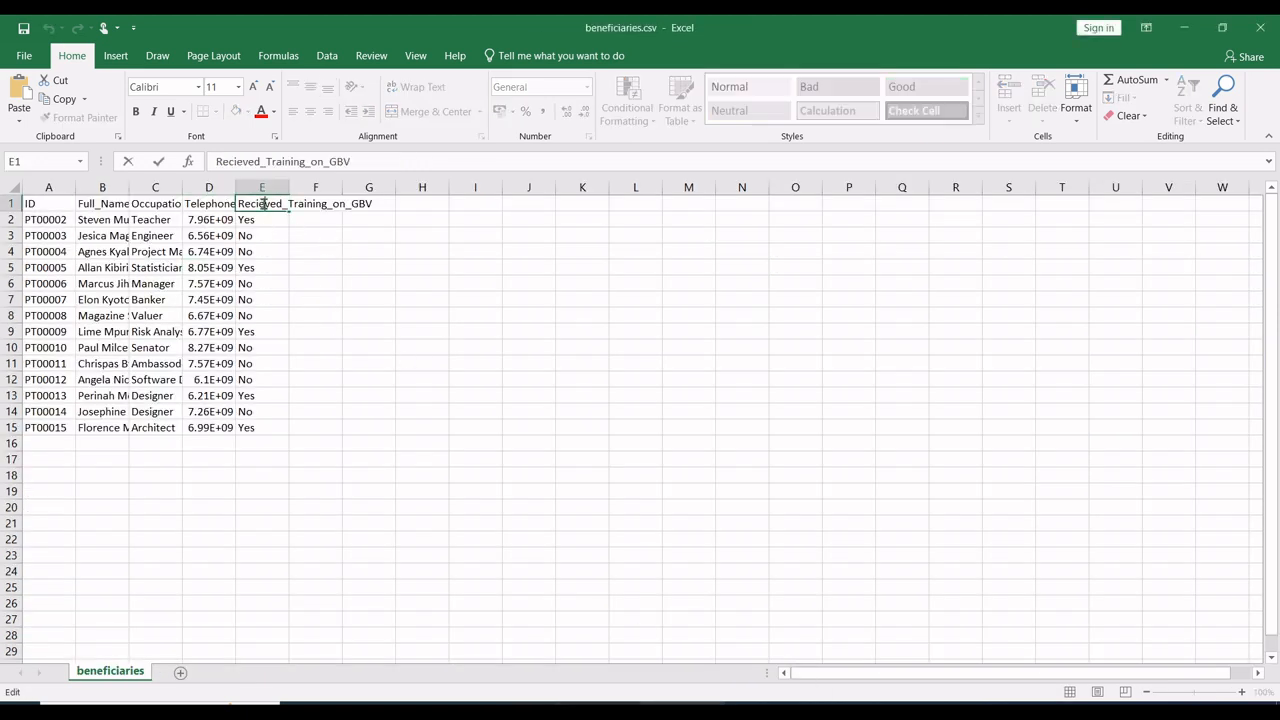
double_click(262, 204)
key(ctrl+c)
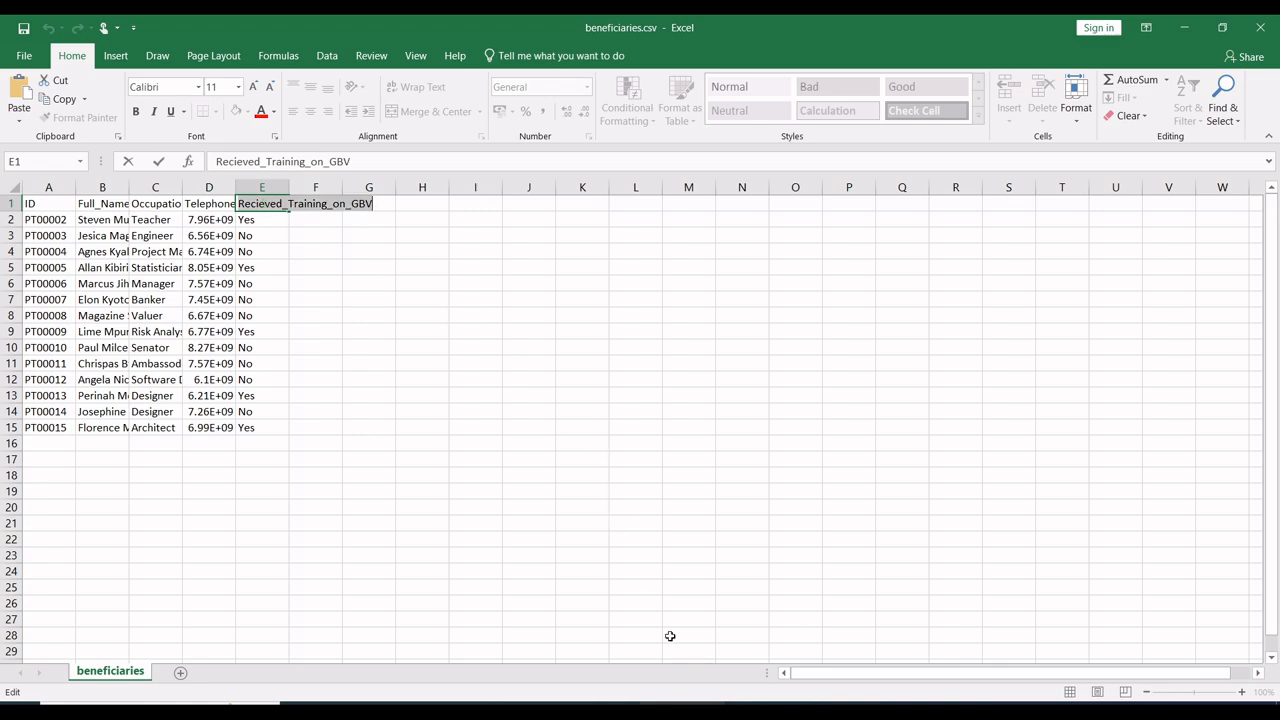
key(alt+Tab)
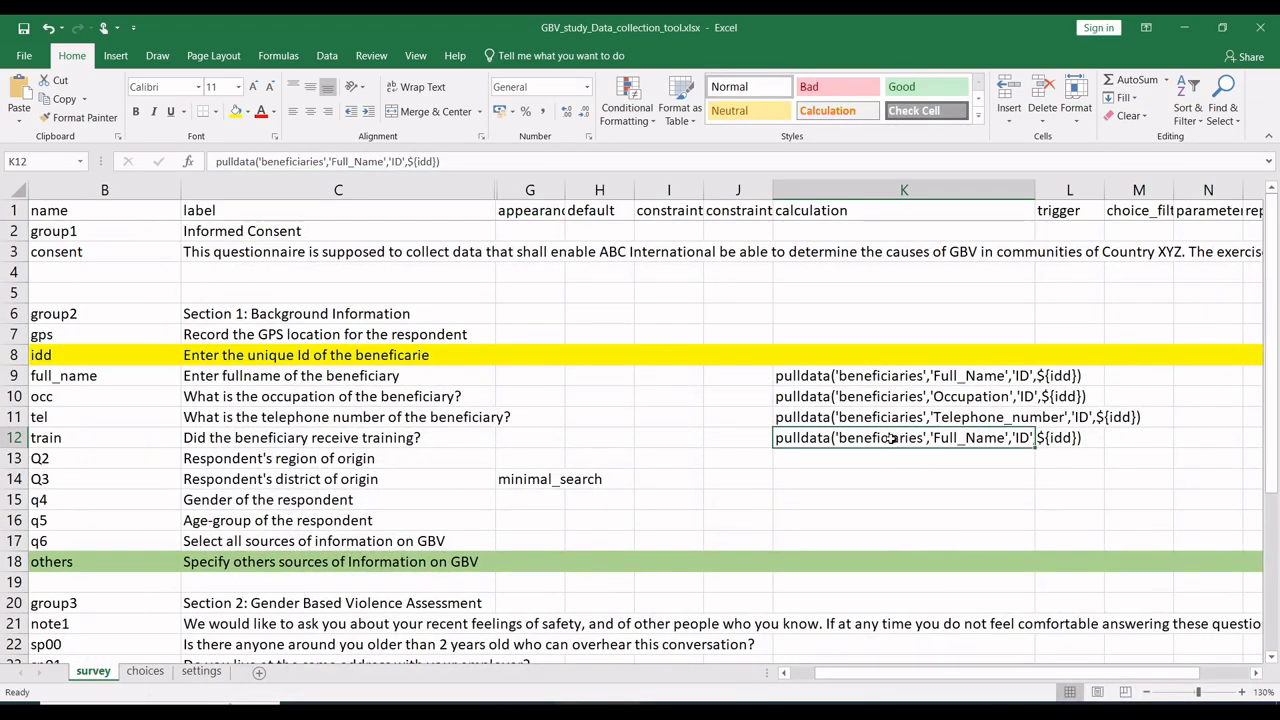
drag(1005, 437, 934, 437)
key(ctrl+v)
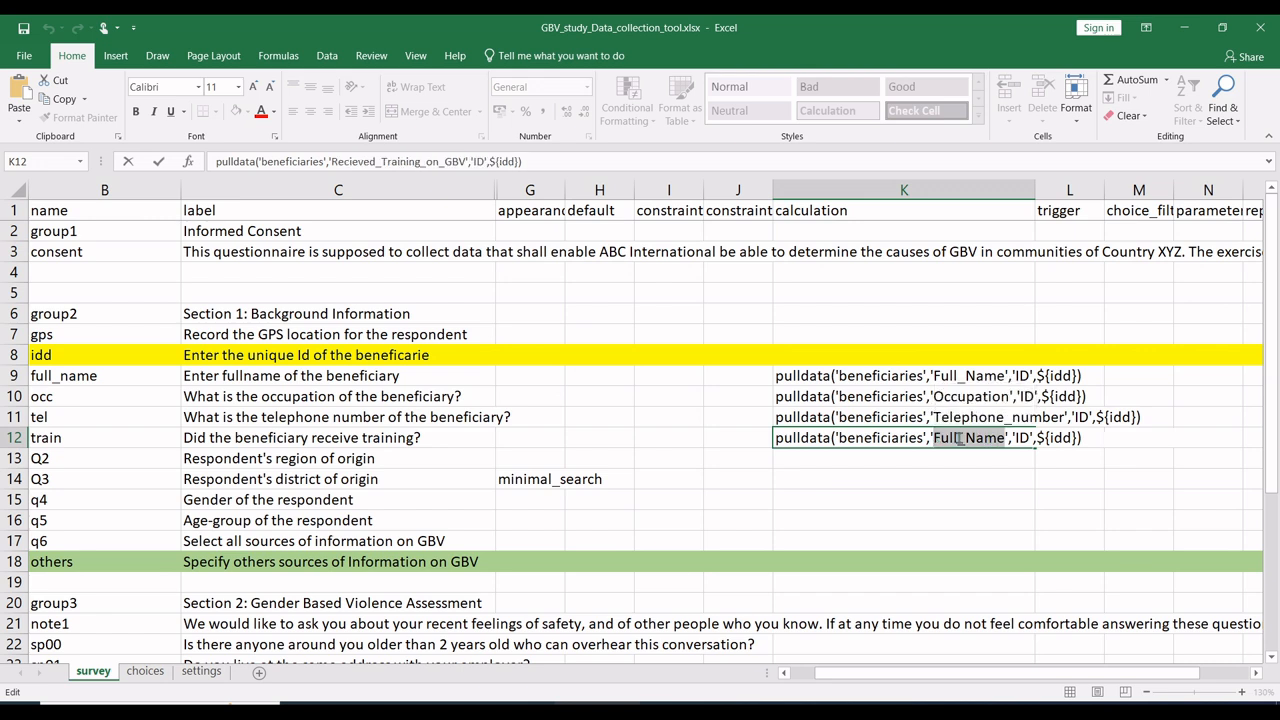
key(Return)
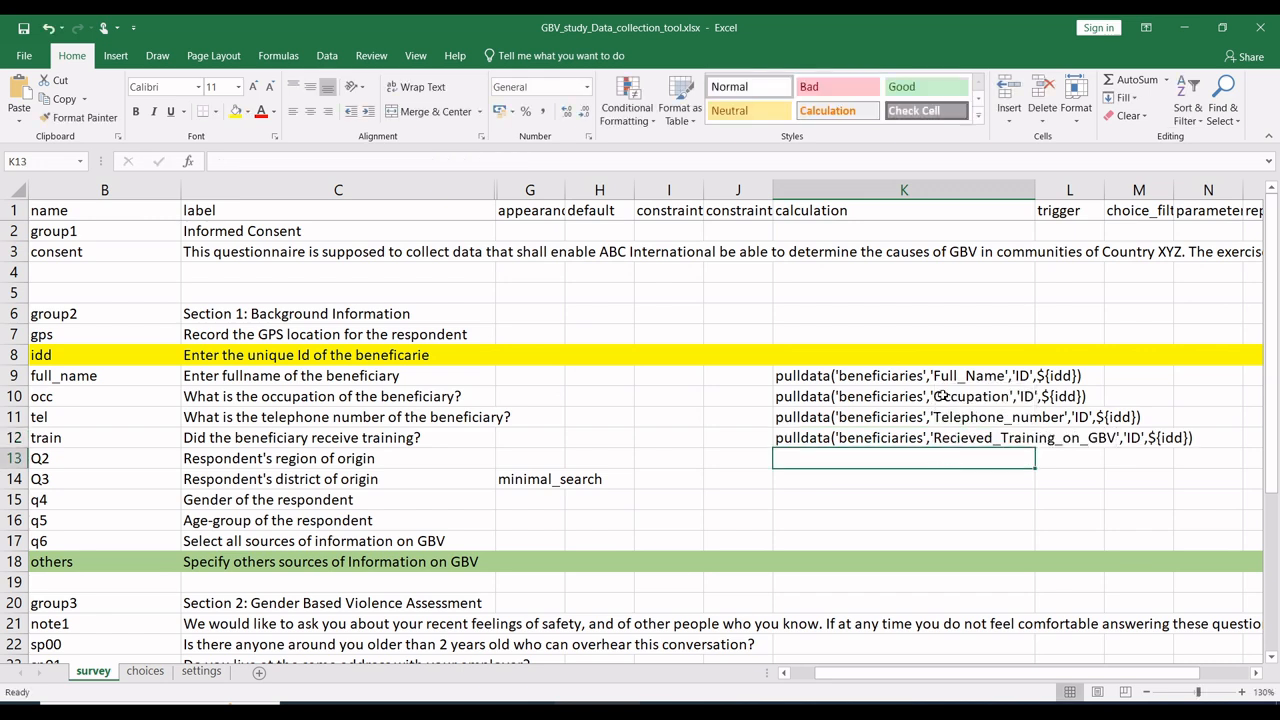
Save the GBV_study_Data_collection_tool.xlsx workbook and close it.
click(942, 396)
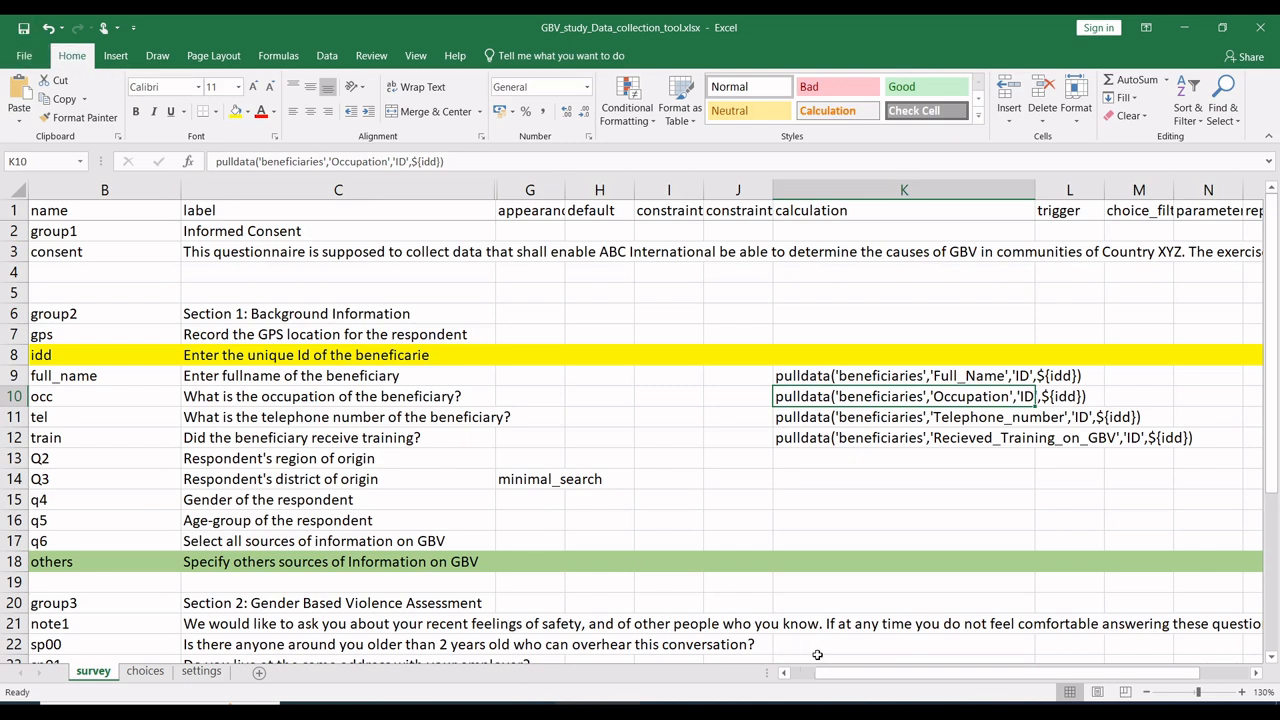
click(24, 30)
click(1264, 30)
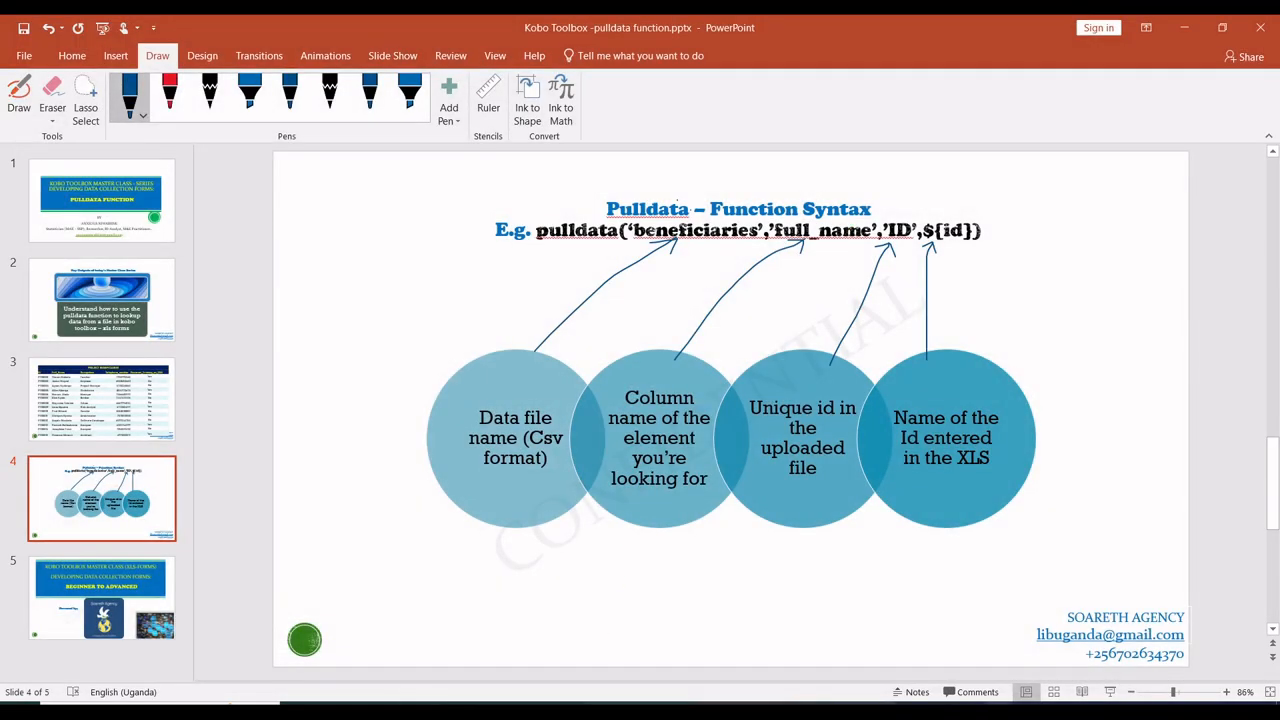
Close the presentation and, in the Kobo validator folder, rename GBV_study_Data_collection_tool.xlsx as GBV_study_Data_collection_tool_calculate.xlsx.
key(alt+F4)
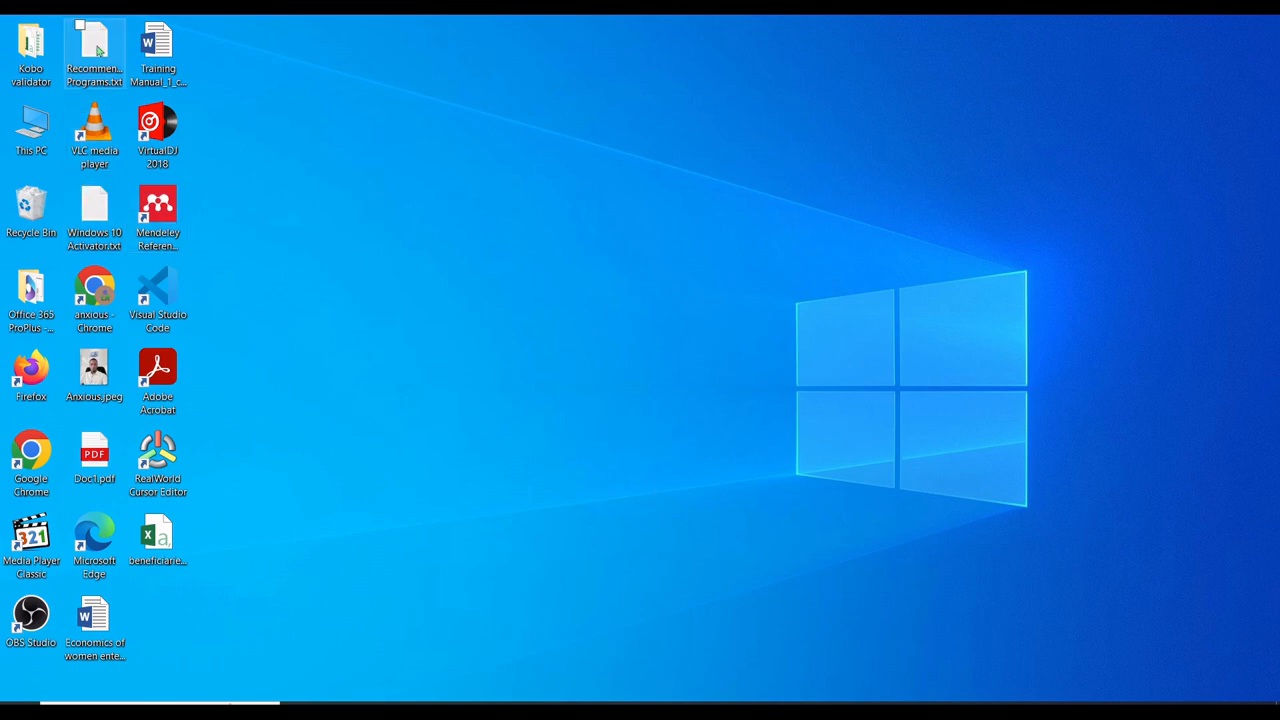
double_click(29, 55)
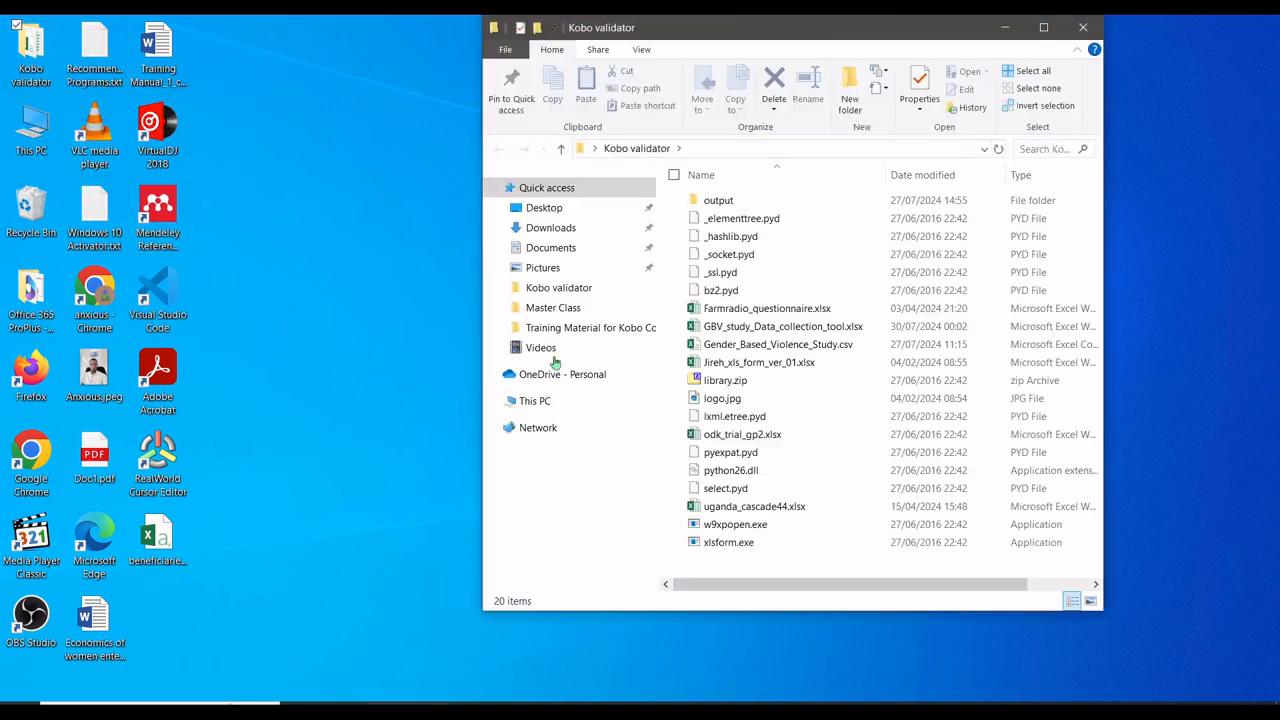
click(801, 332)
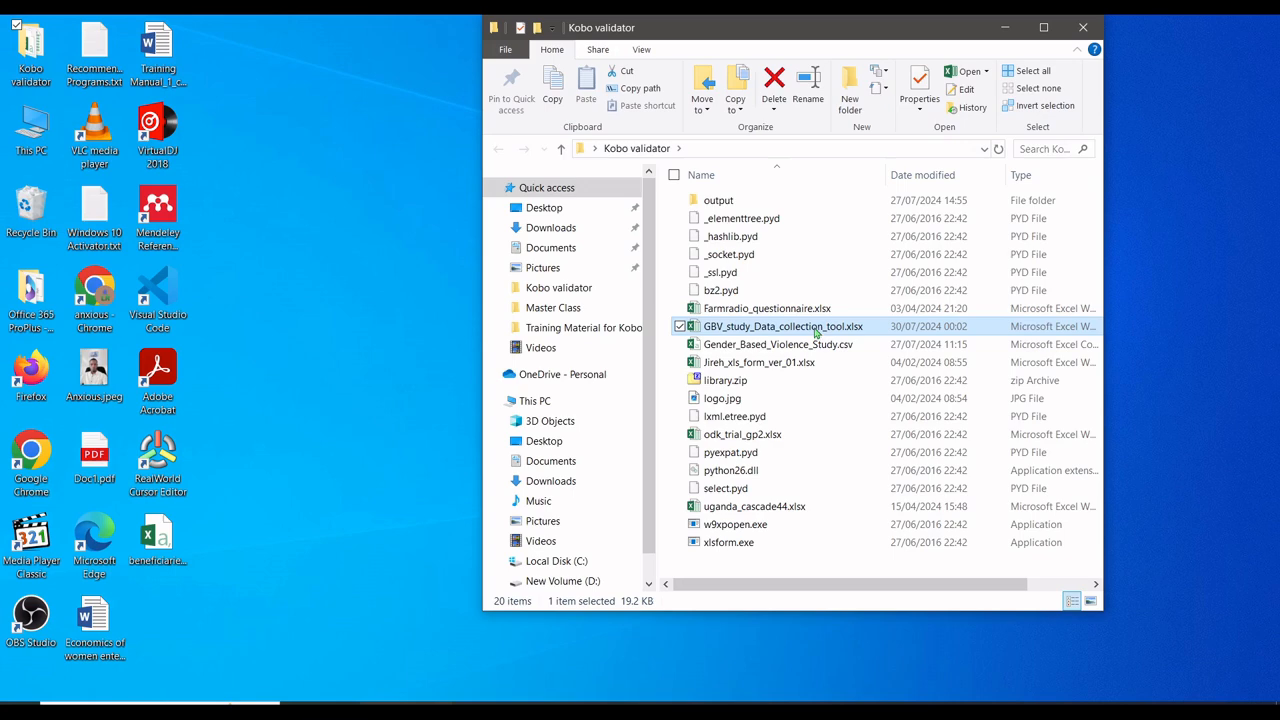
click(803, 92)
click(845, 326)
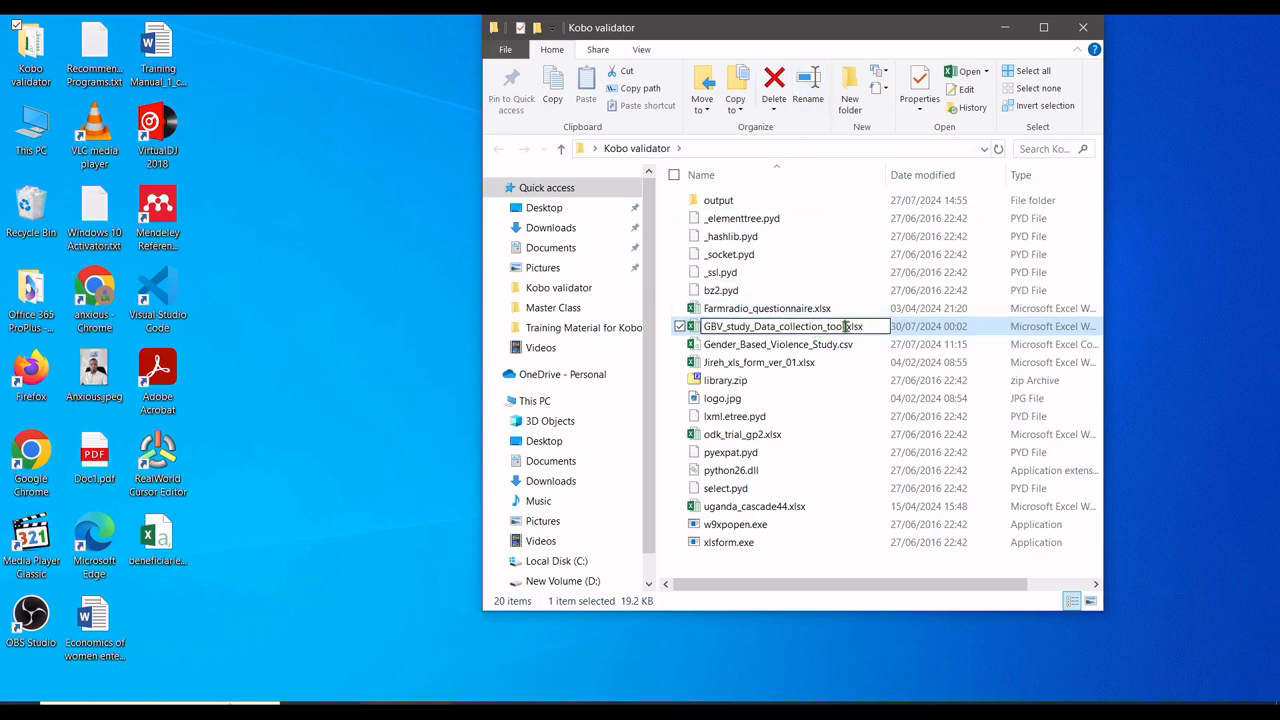
text(_calc)
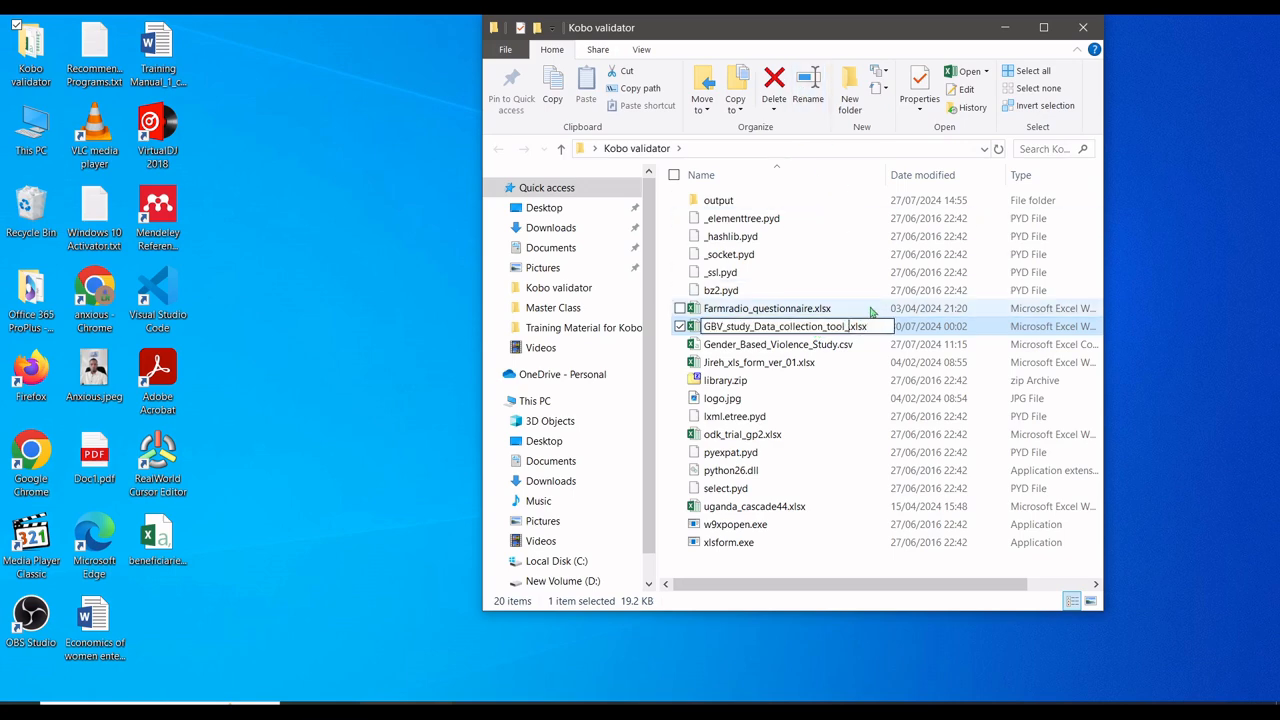
text(ulate)
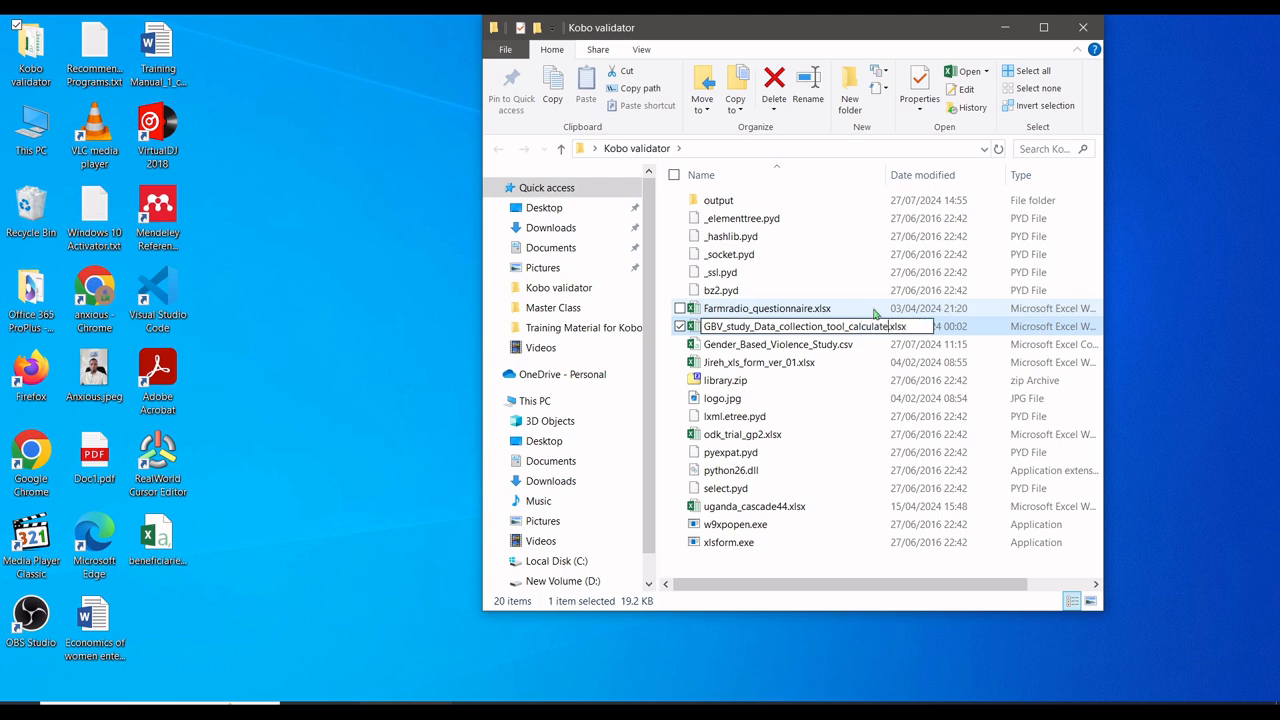
key(Return)
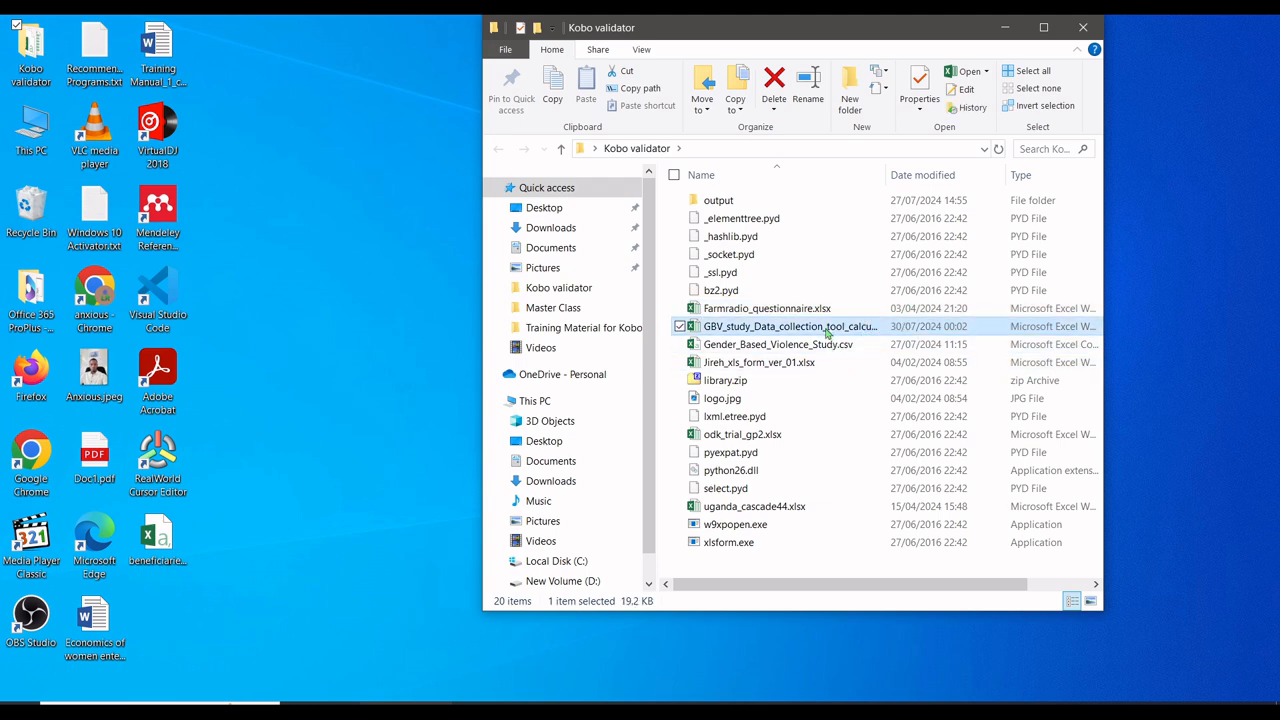
Validate GBV_study_Data_collection_tool_calculate.xlsx by running it through xlsform.exe, and close the converter's console window.
drag(898, 176, 942, 177)
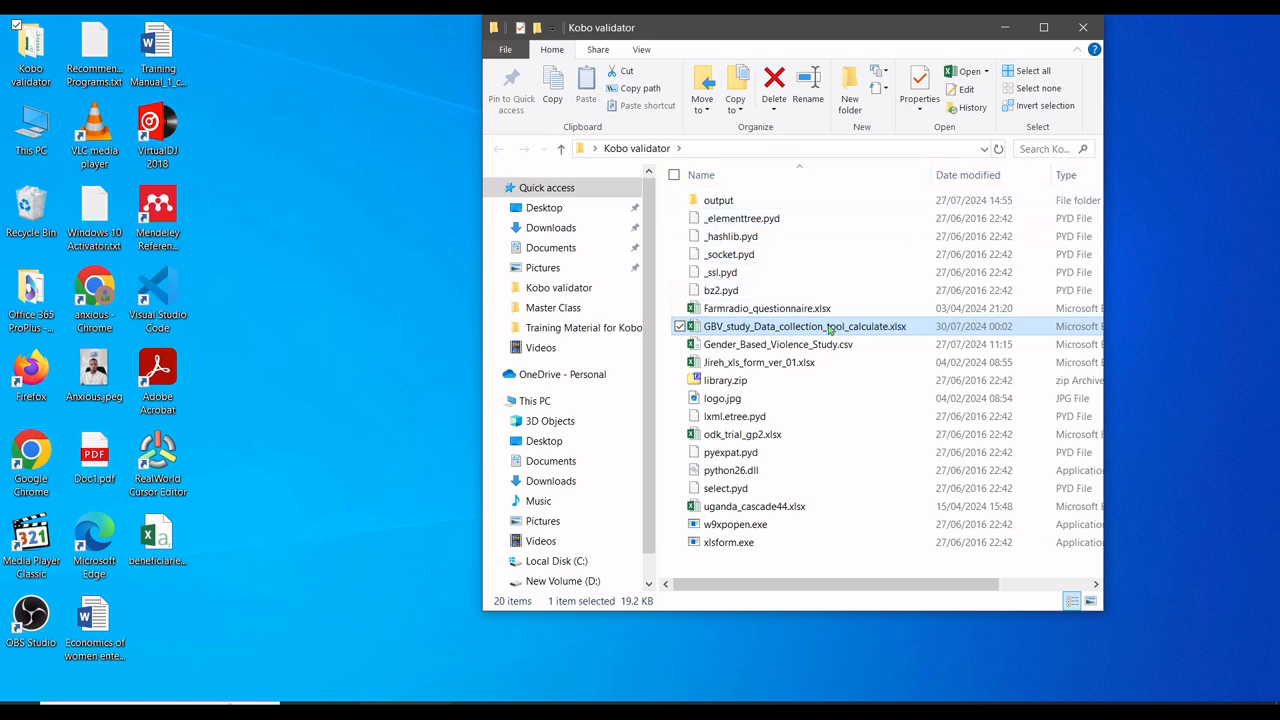
drag(828, 330, 760, 546)
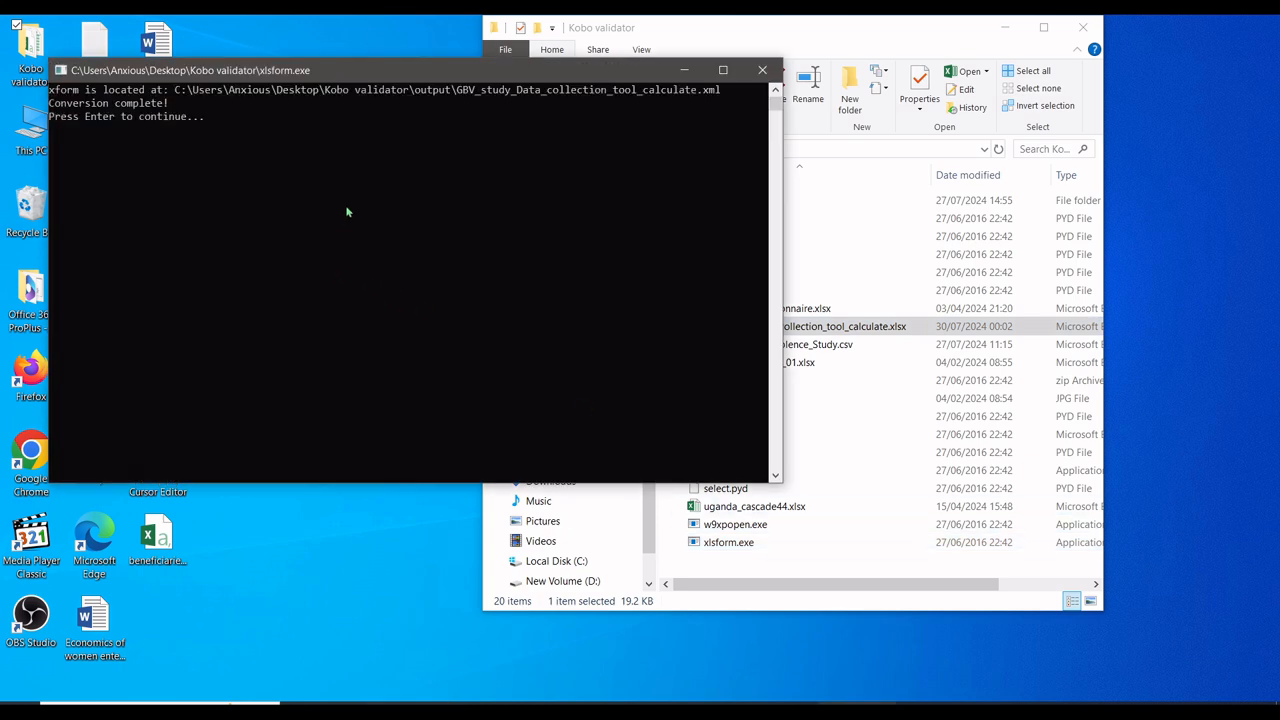
click(762, 72)
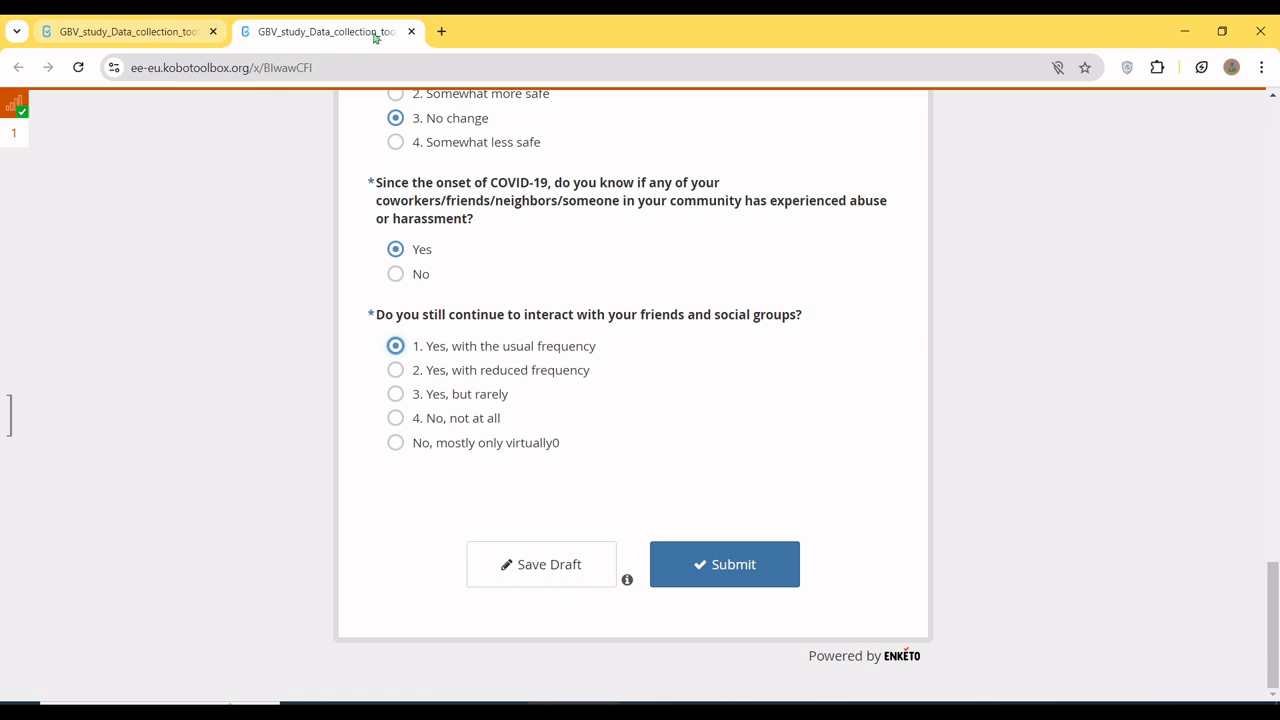
Switch to Chrome and close the previously opened GBV_study_Data_collection_tool web form.
click(411, 31)
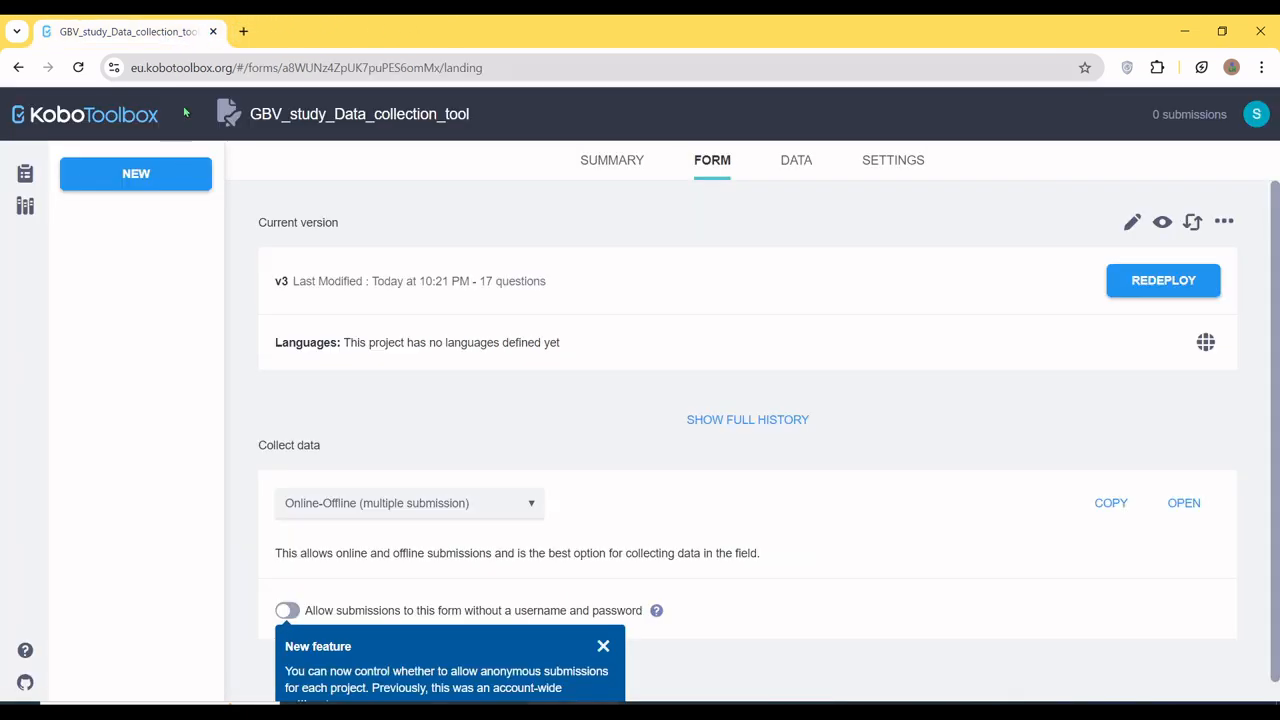
click(163, 172)
click(558, 395)
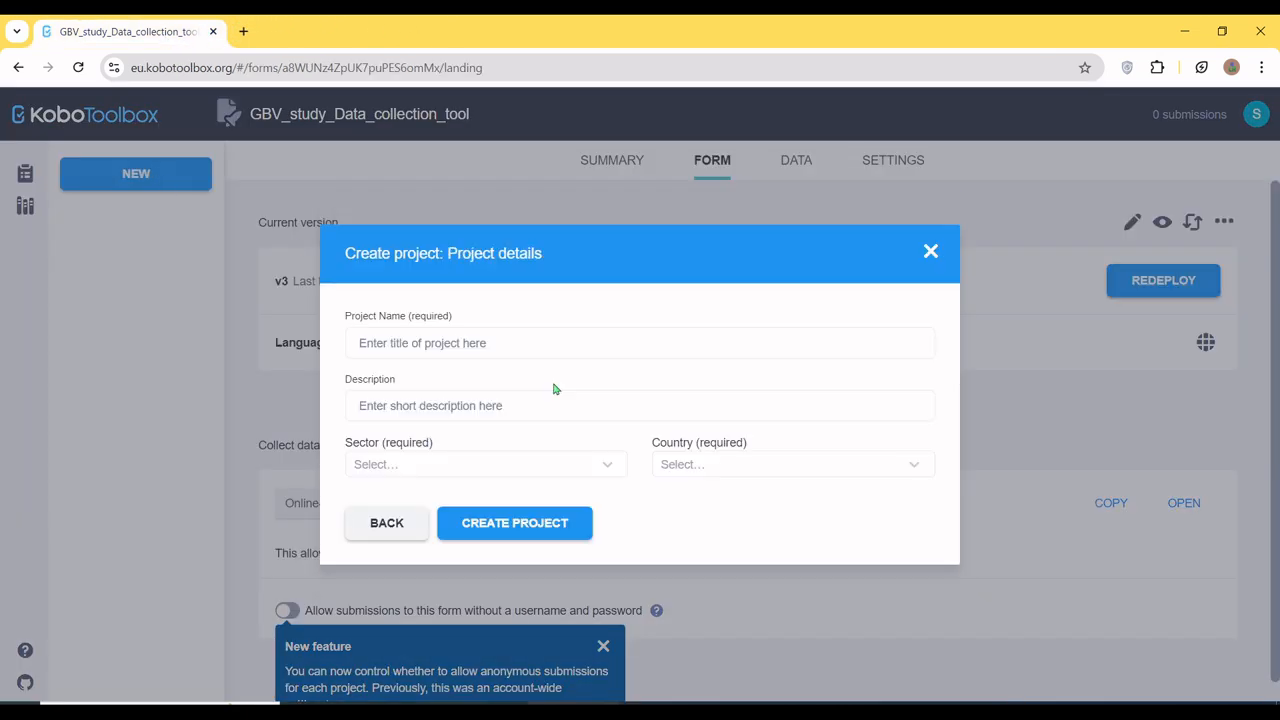
click(929, 252)
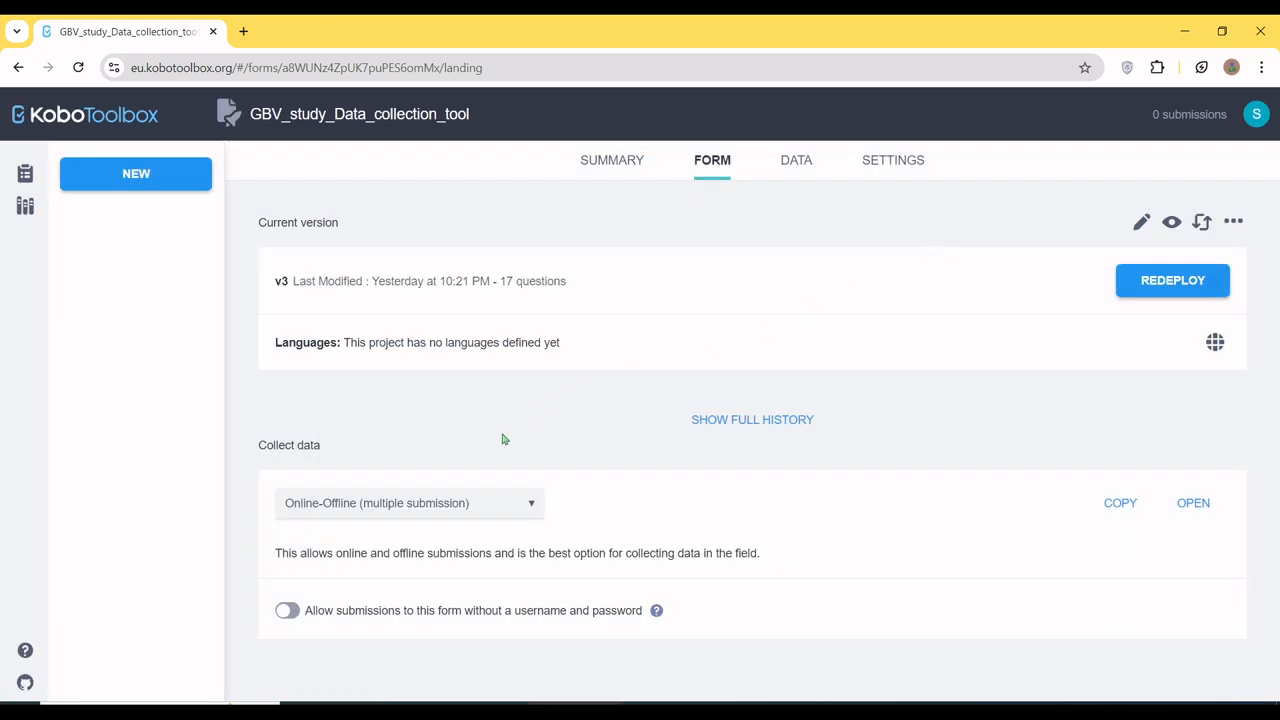
Start a new KoboToolbox project by uploading the XLSForm GBV_study_Data_collection_tool_calculate.xlsx from the Kobo validator folder.
click(171, 180)
click(551, 510)
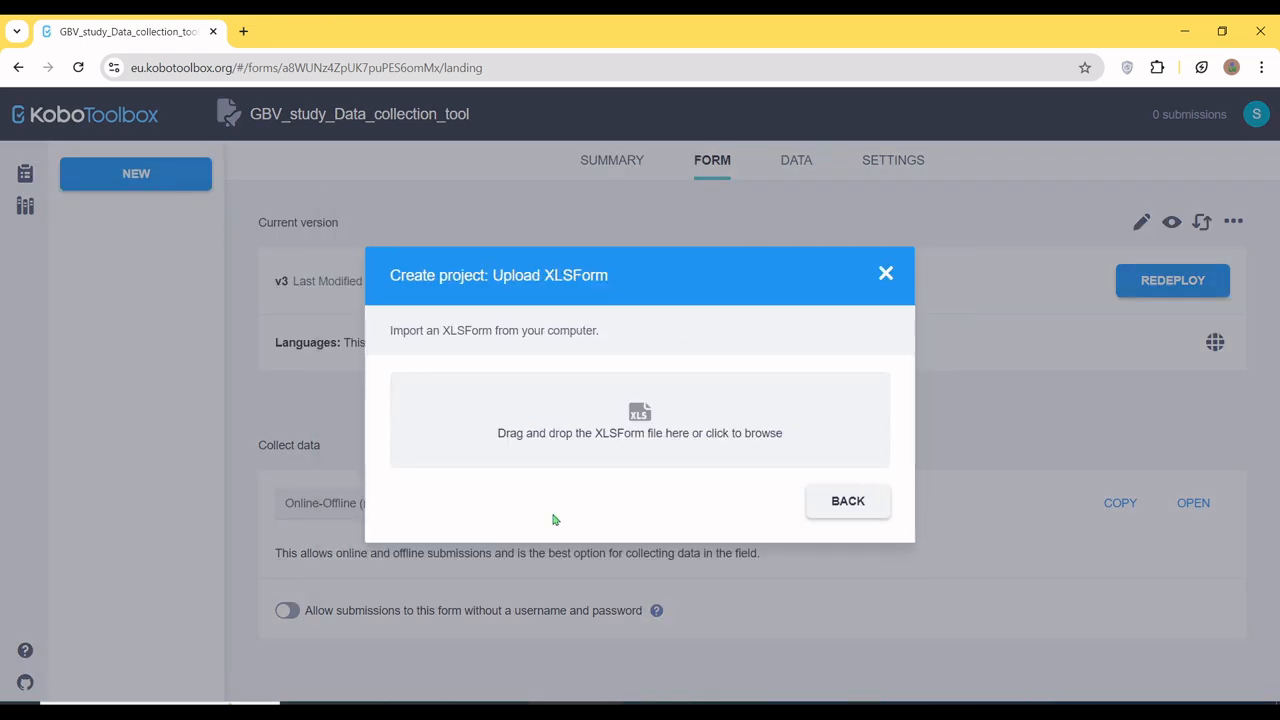
click(577, 437)
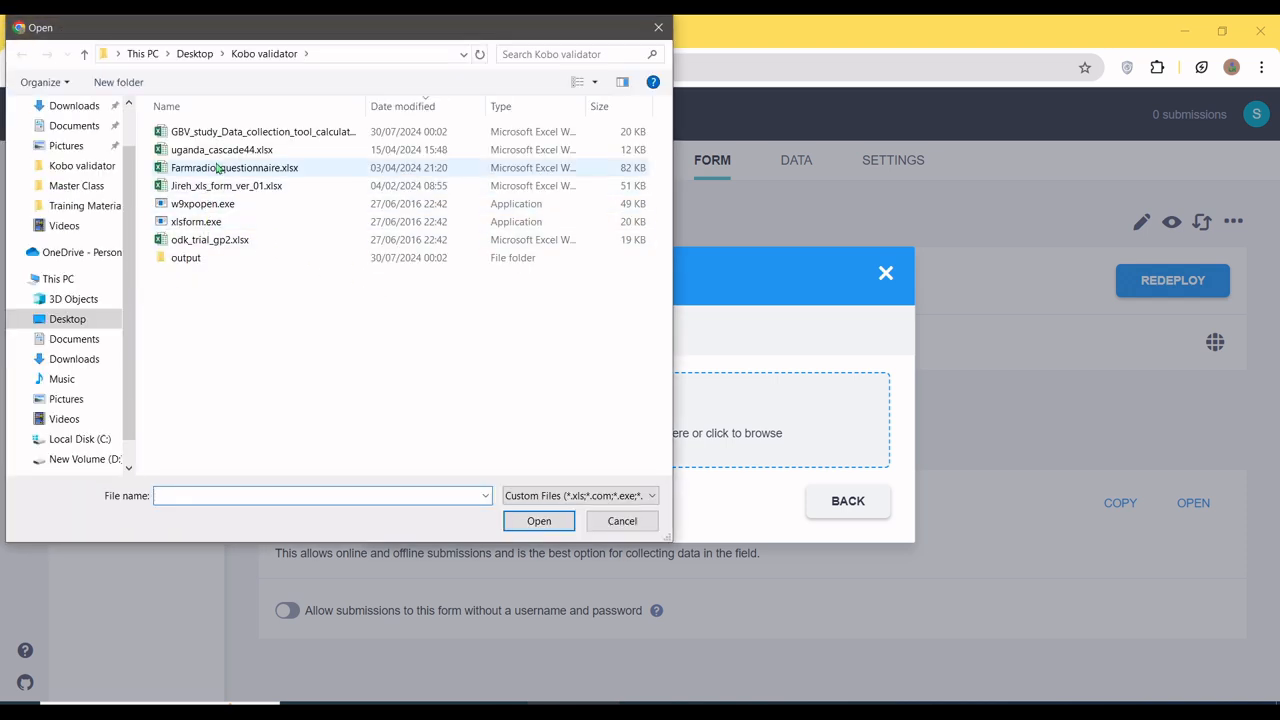
click(250, 132)
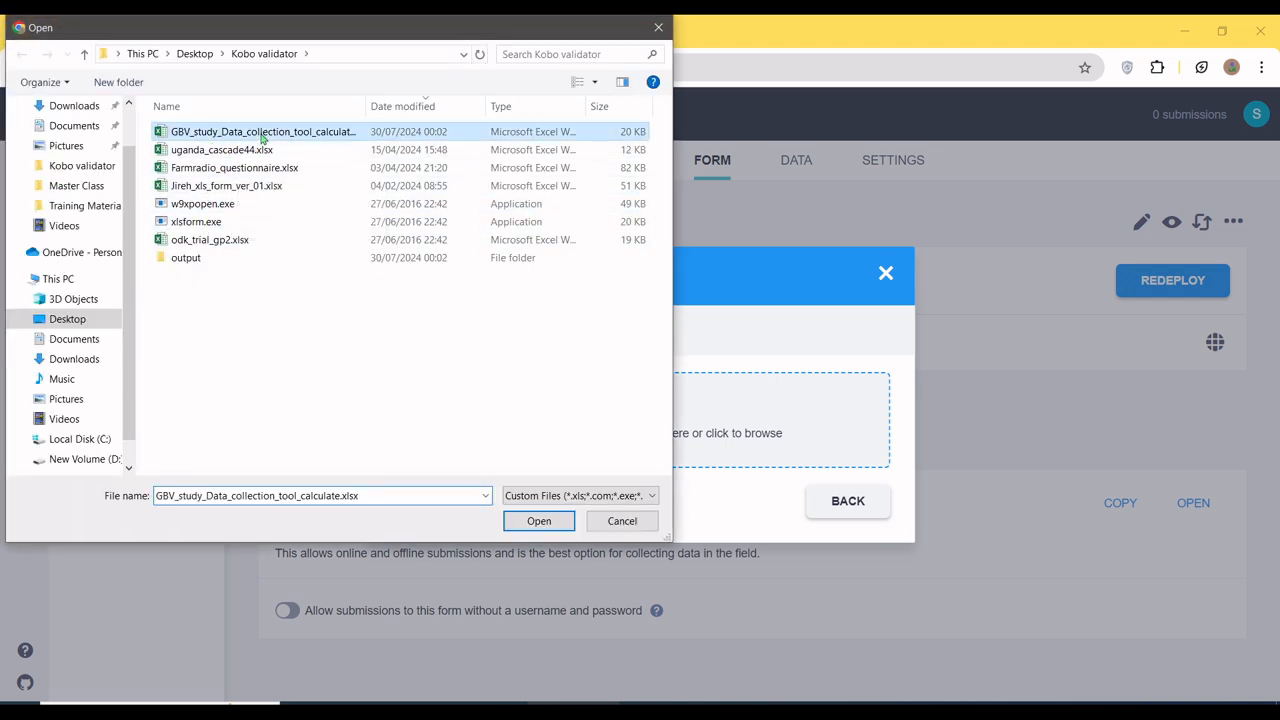
click(537, 522)
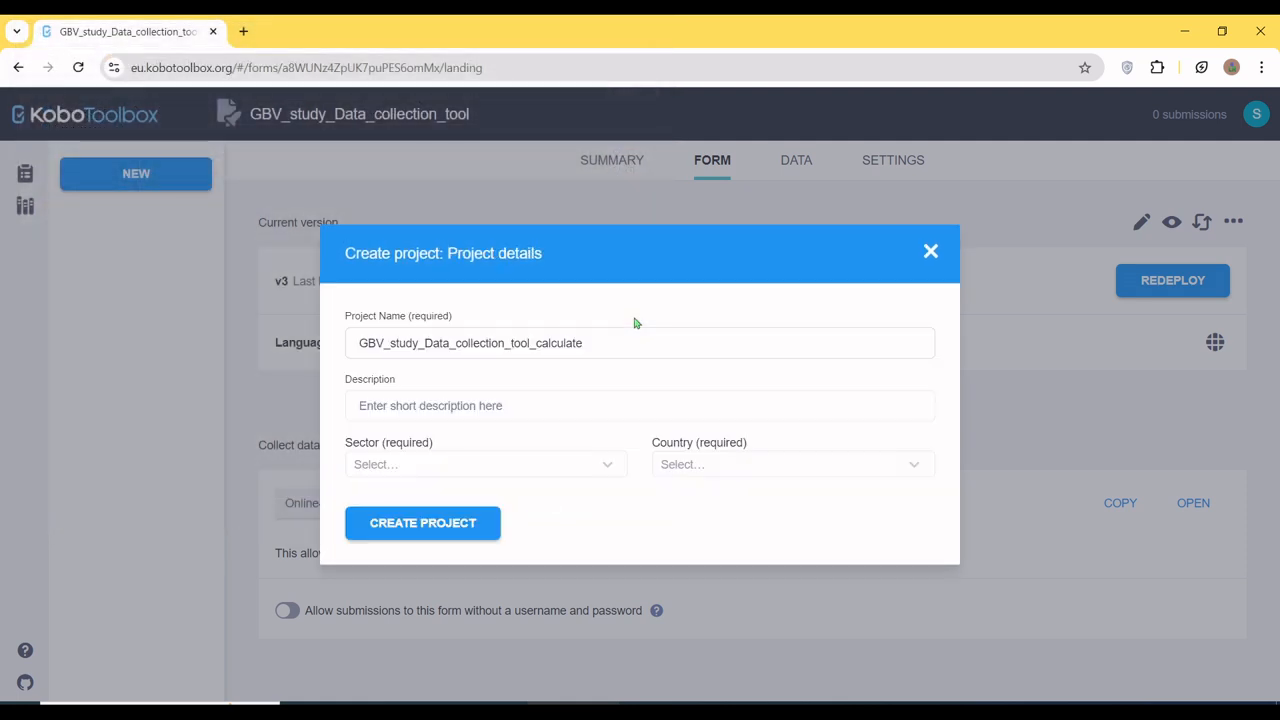
Create the project with description "Describing pulldata function", sector Humanitarian - Coordination / Information Management and country Uganda.
click(480, 406)
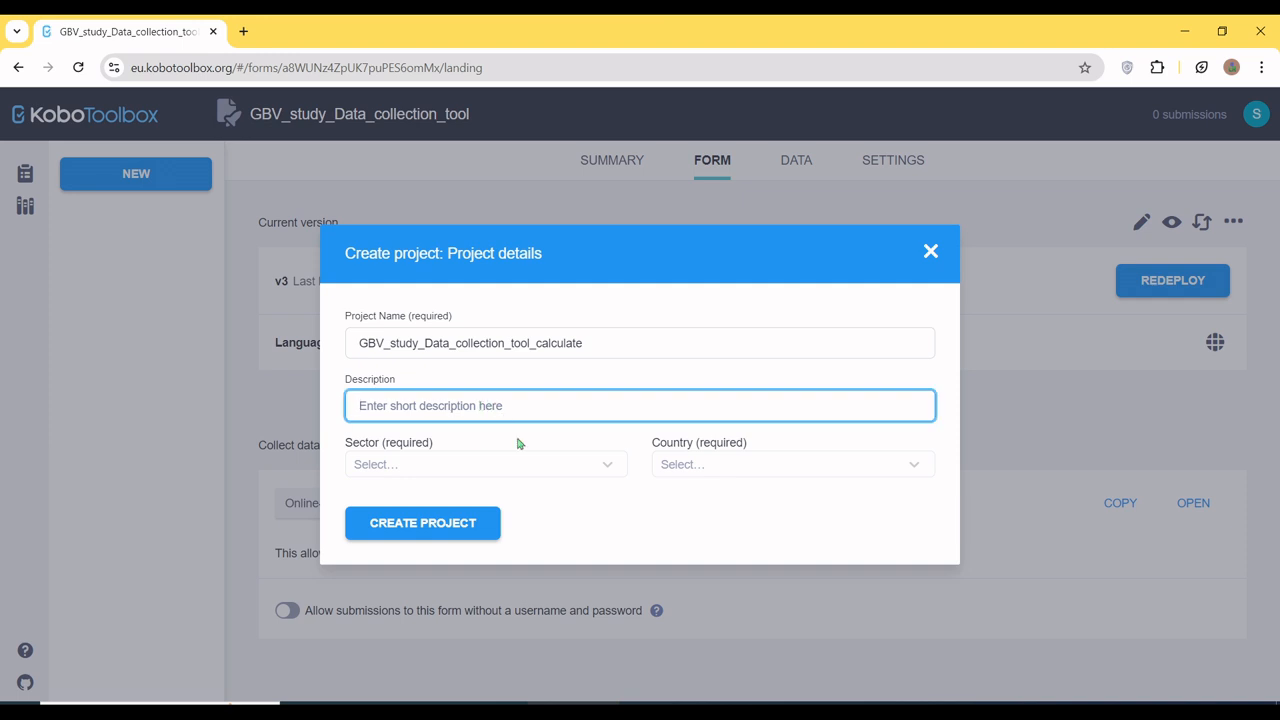
text(Describing pulldata function)
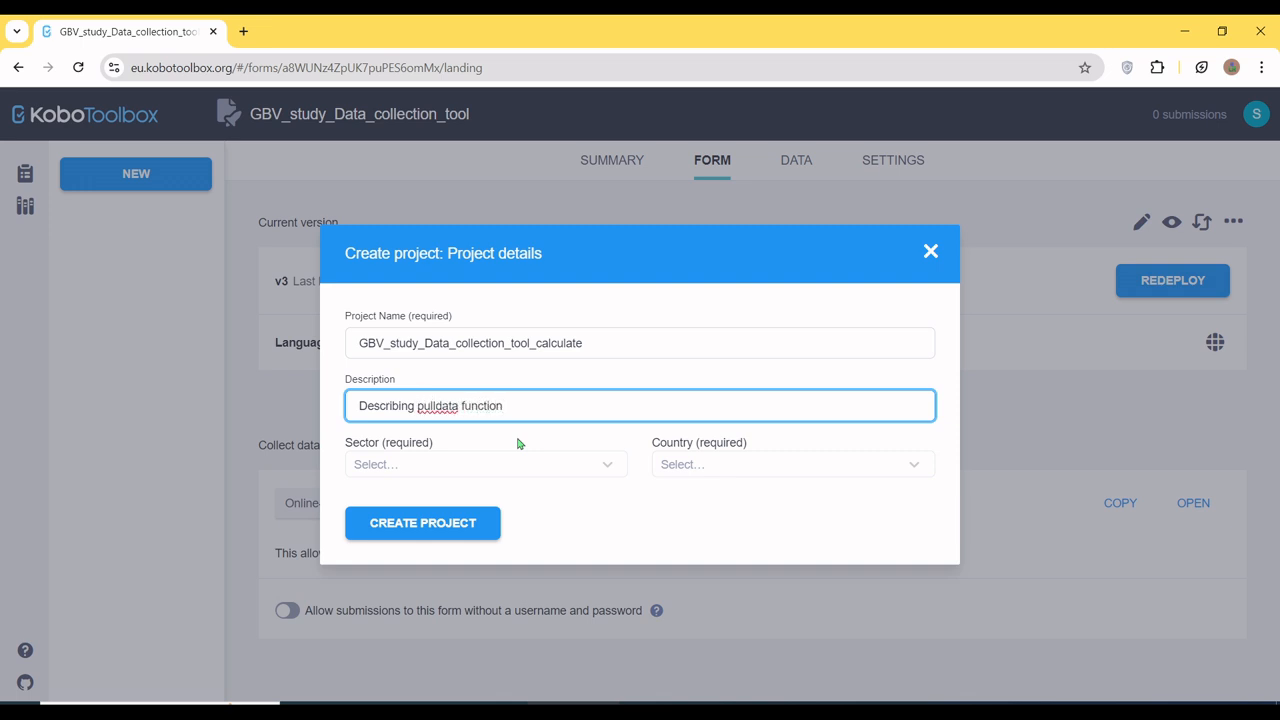
click(543, 464)
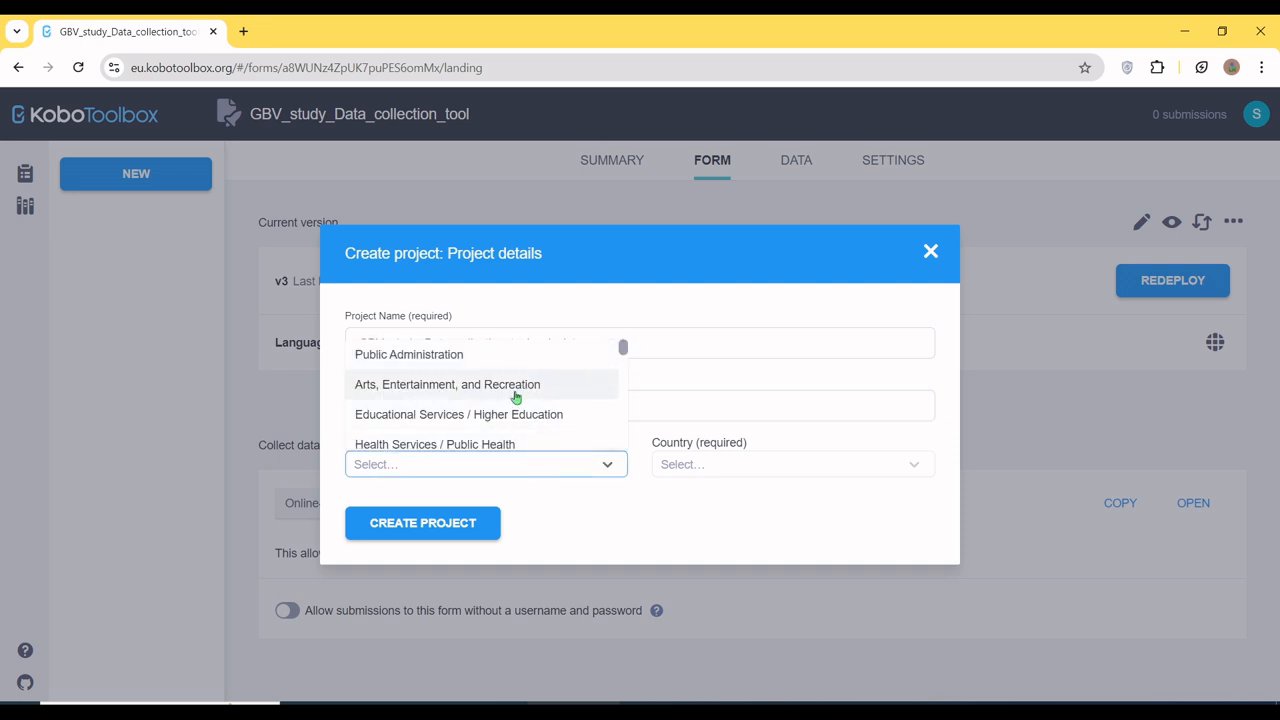
scroll(514, 428, down, 3)
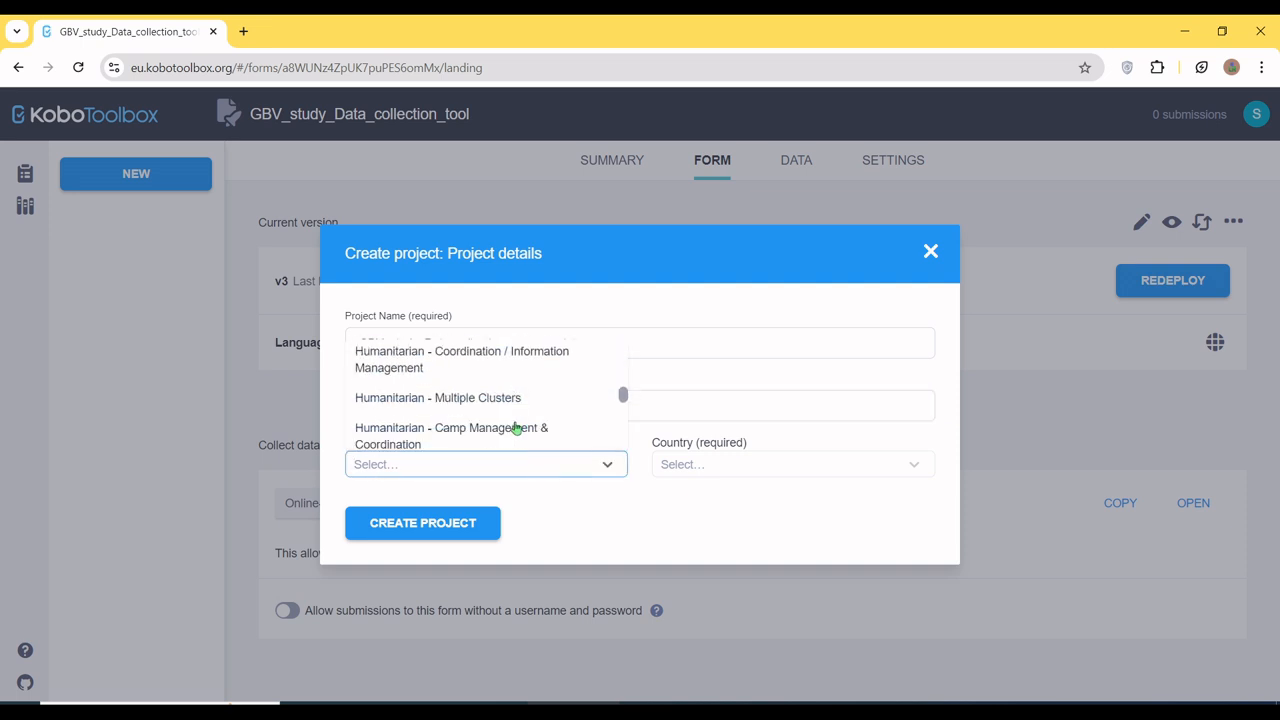
click(523, 366)
click(743, 470)
text(ug)
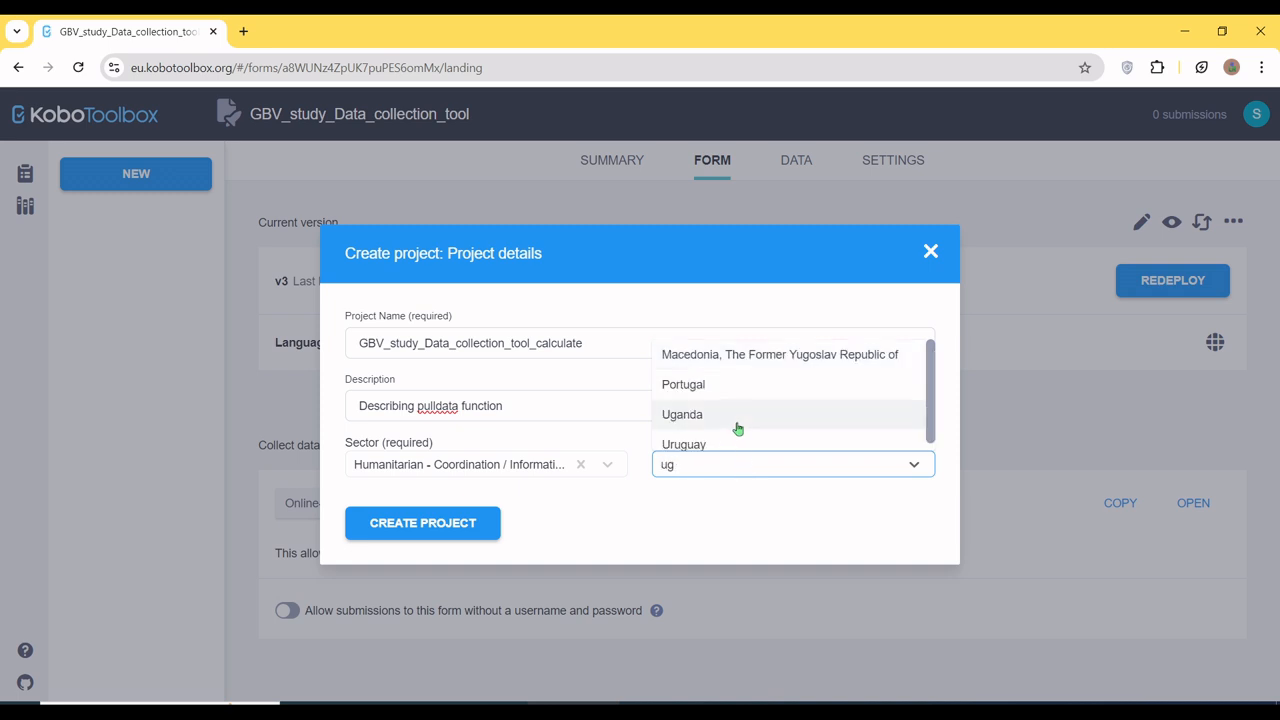
click(737, 418)
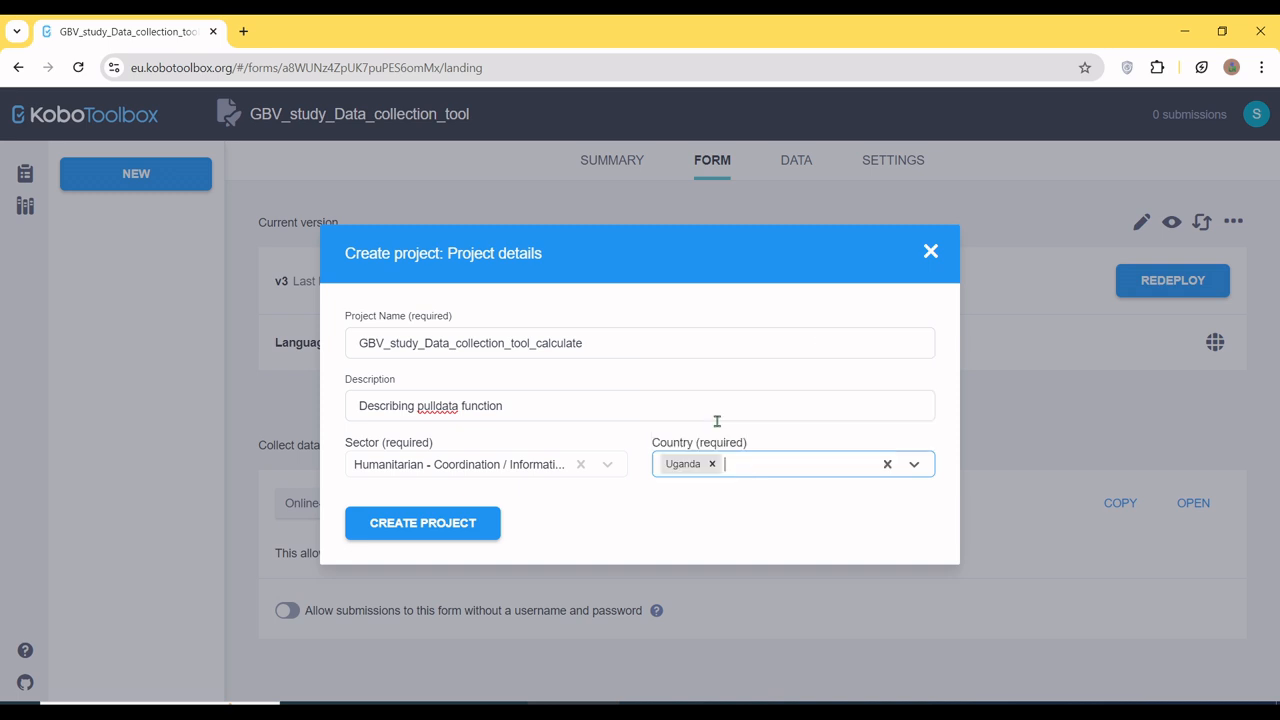
click(448, 528)
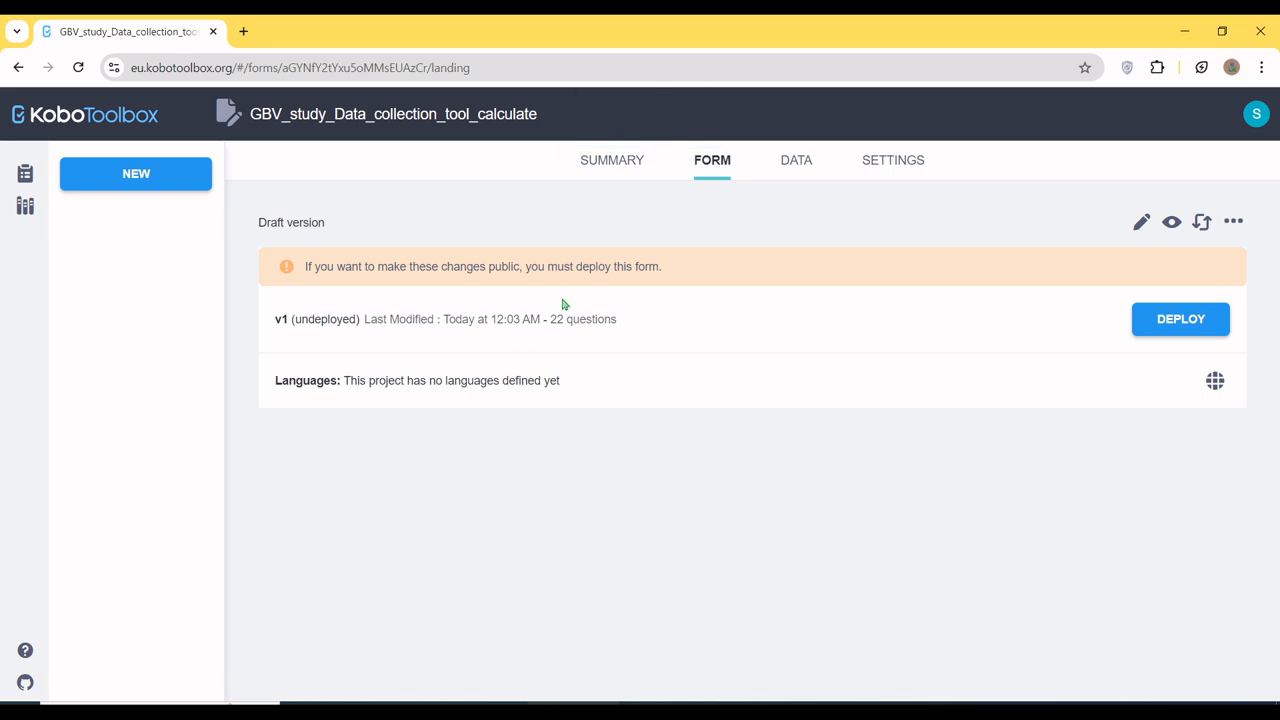
Attach beneficiaries.csv from the Desktop as a media file in the project's settings.
click(894, 163)
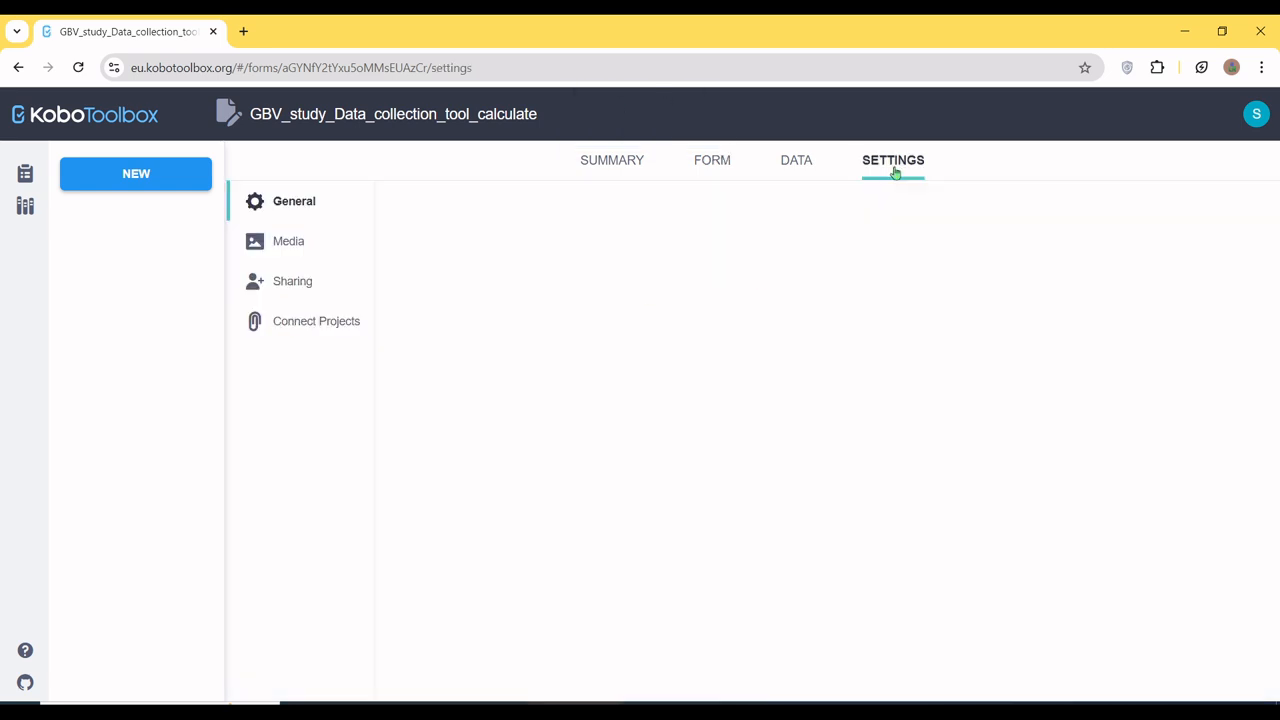
click(289, 243)
click(897, 297)
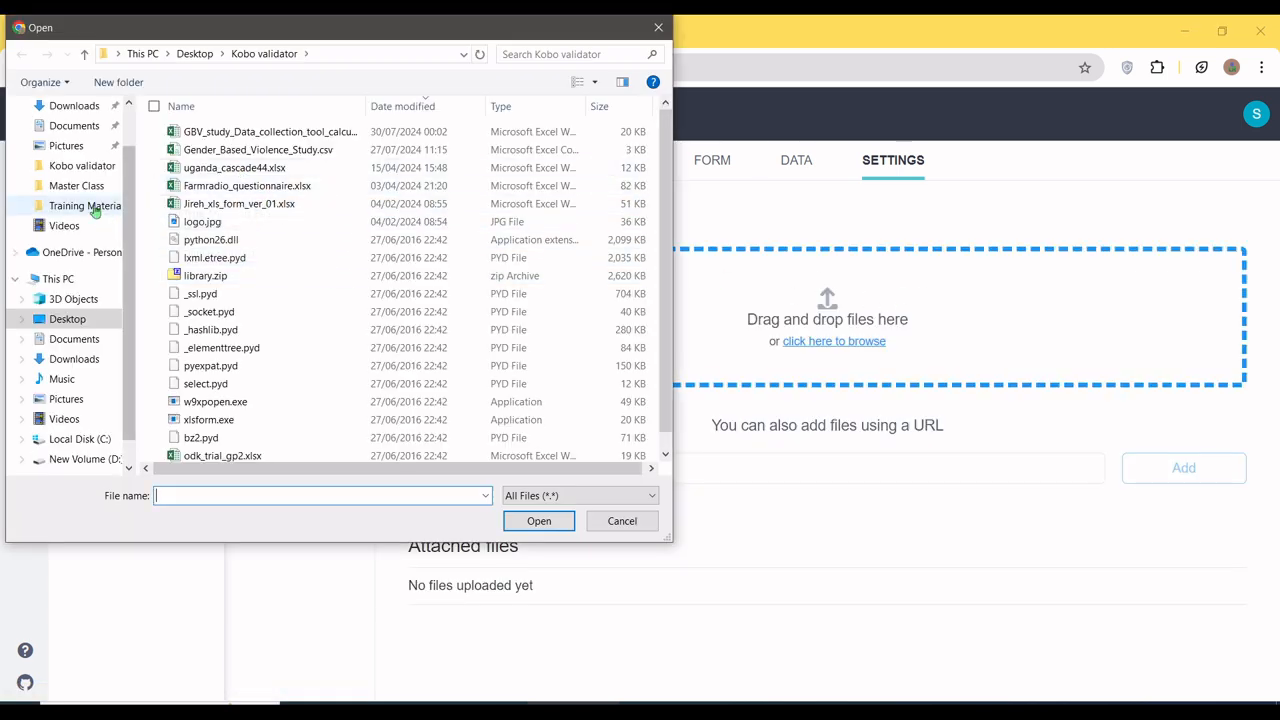
scroll(75, 160, up, 1)
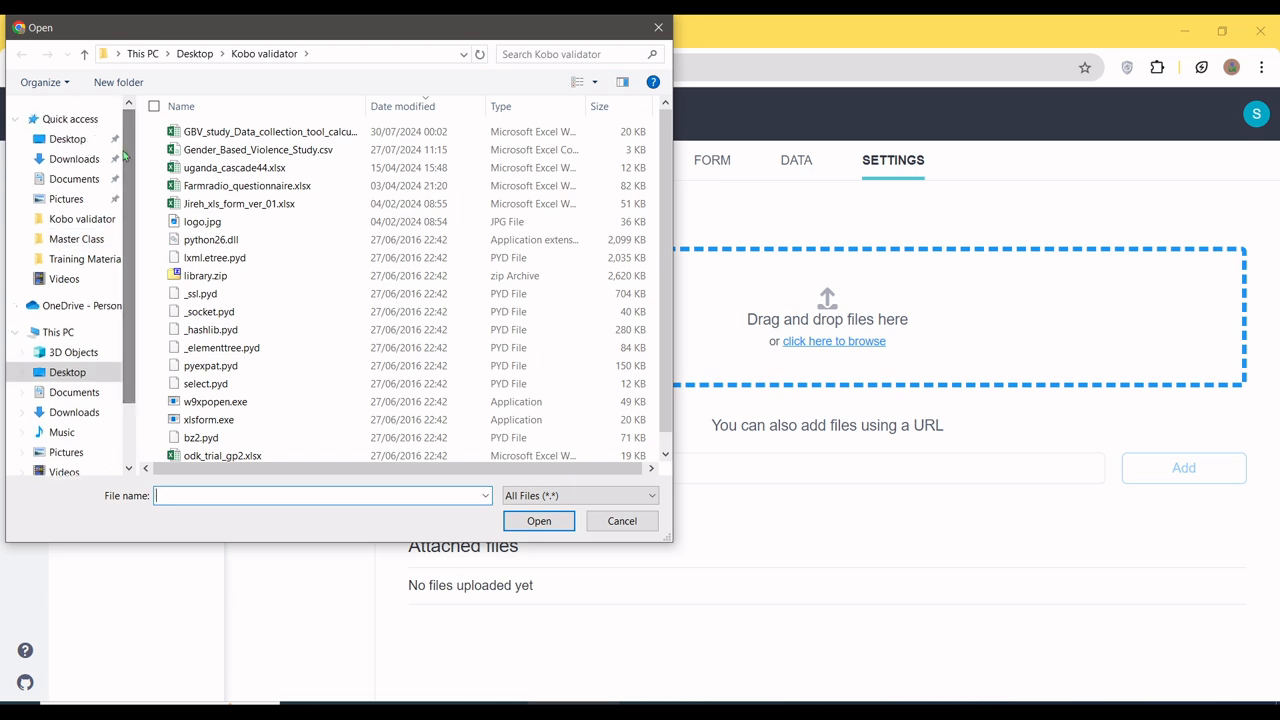
click(70, 140)
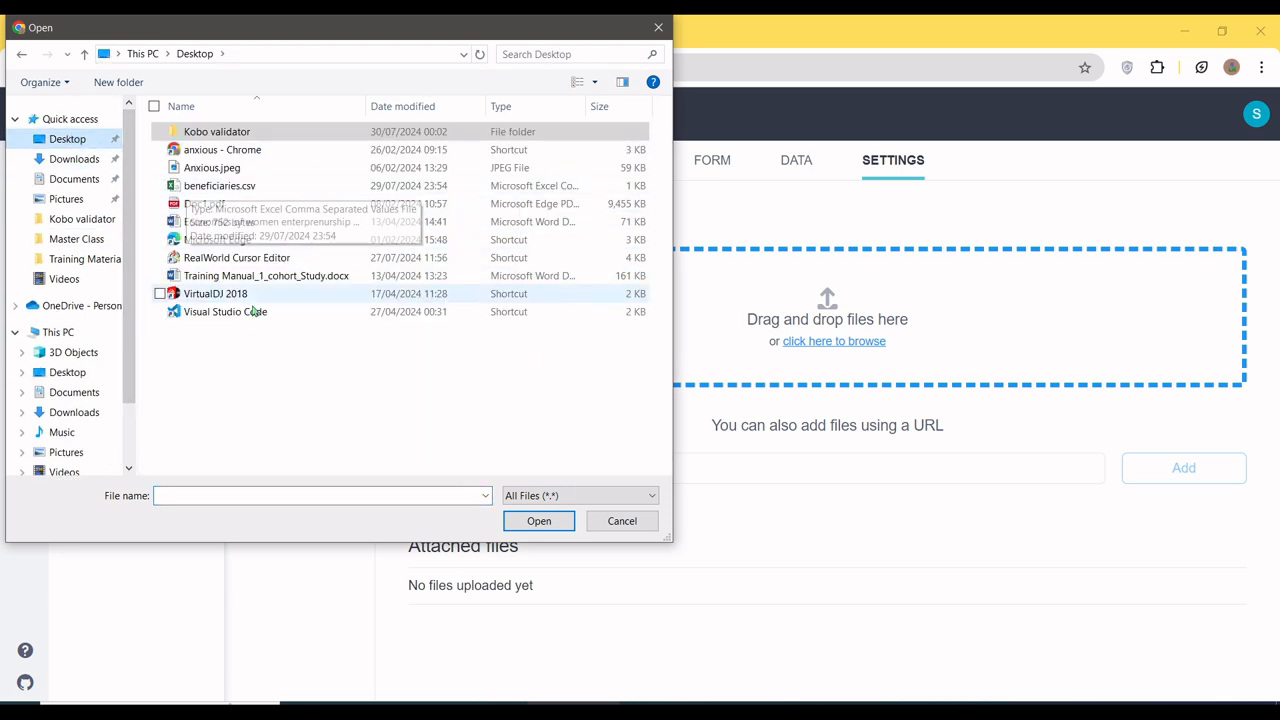
click(218, 186)
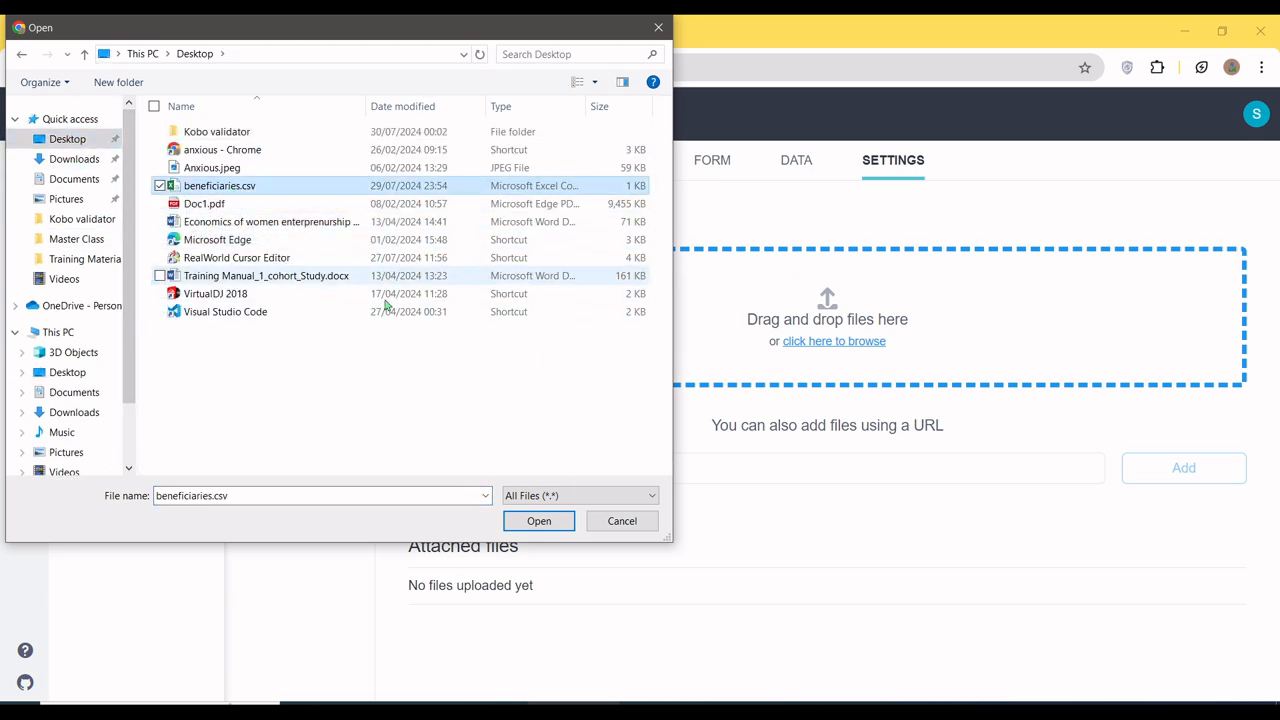
click(545, 530)
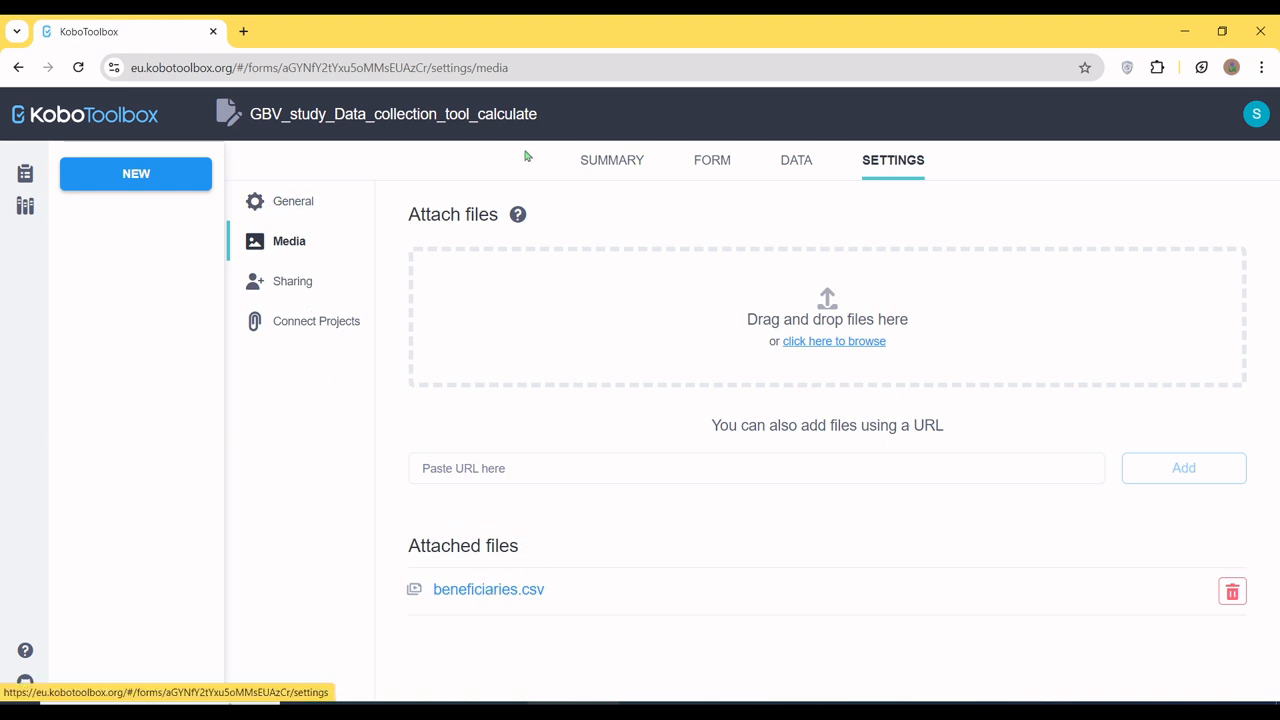
Deploy the GBV_study_Data_collection_tool_calculate form and open its Online-Offline (multiple submission) web form.
click(723, 164)
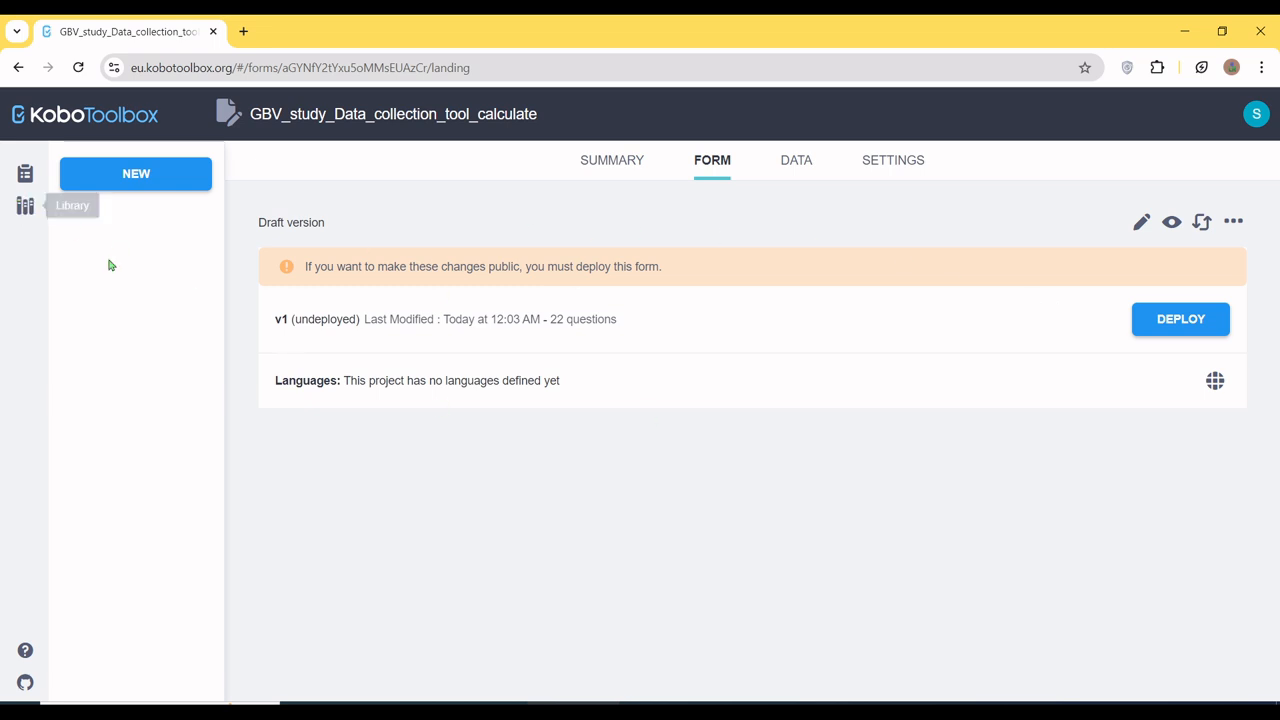
click(1188, 330)
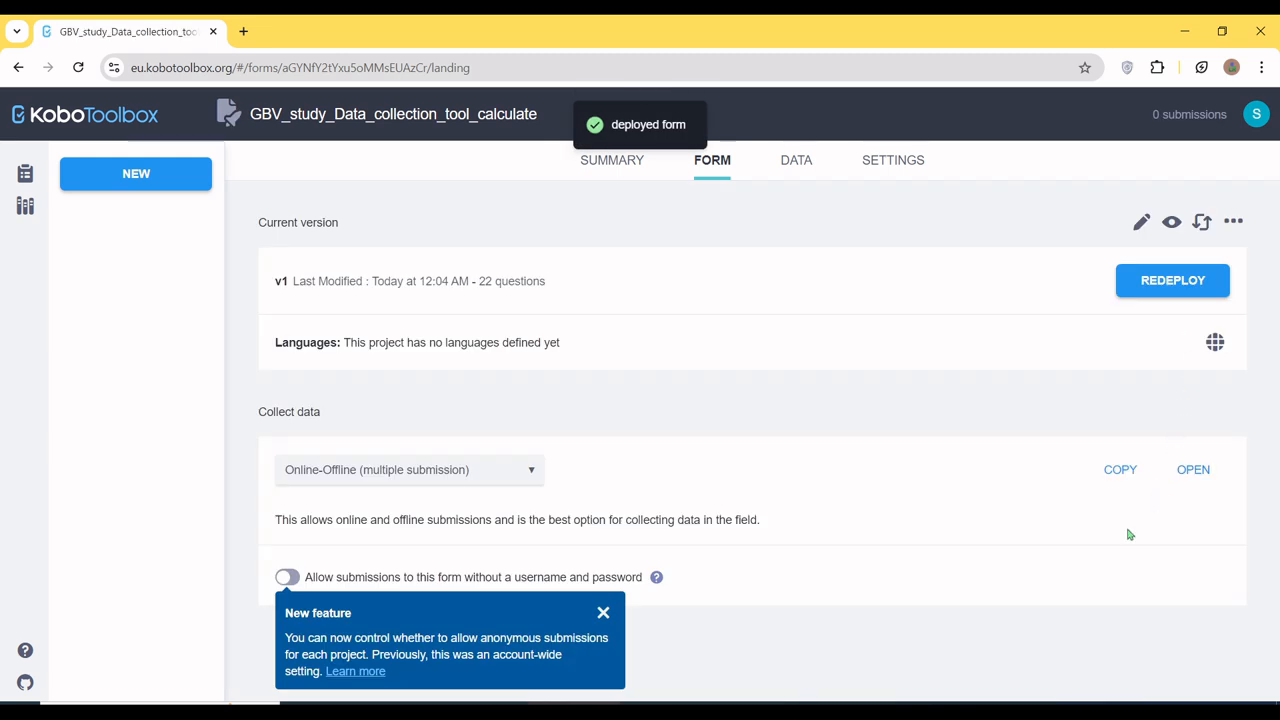
click(1193, 470)
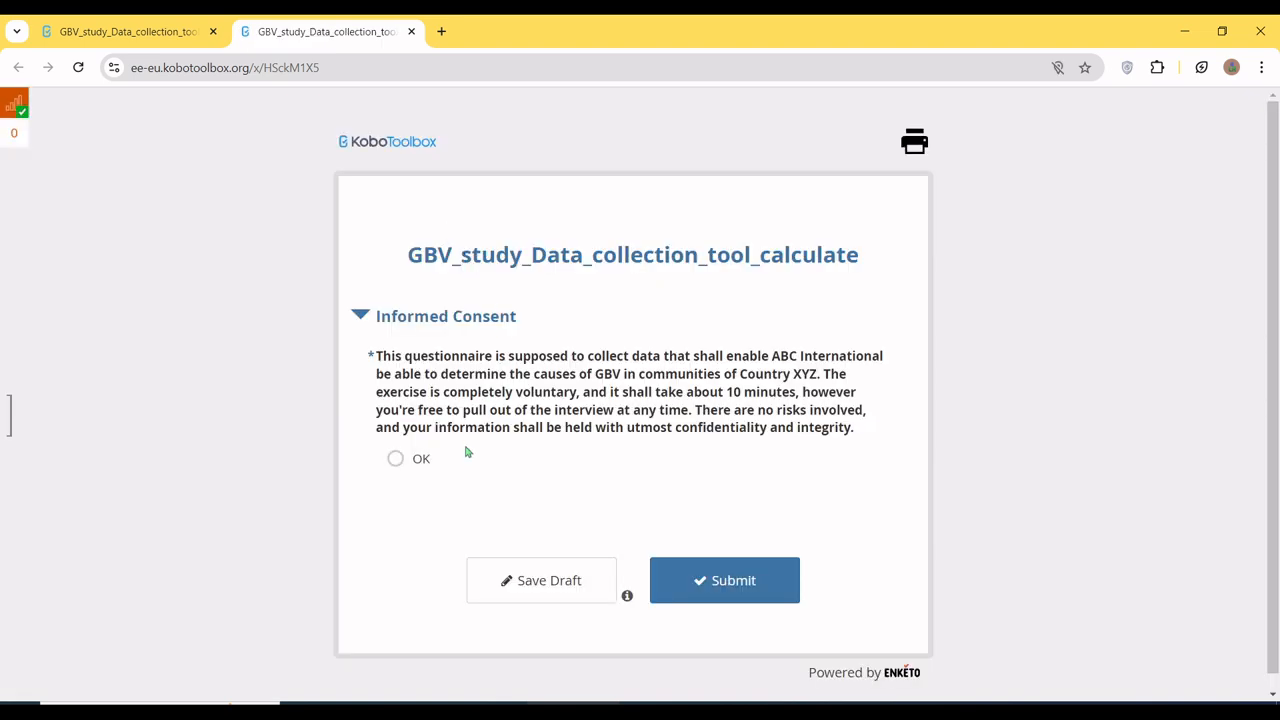
Accept the informed consent with OK and mark the respondent's GPS location around East Africa on the map.
click(416, 463)
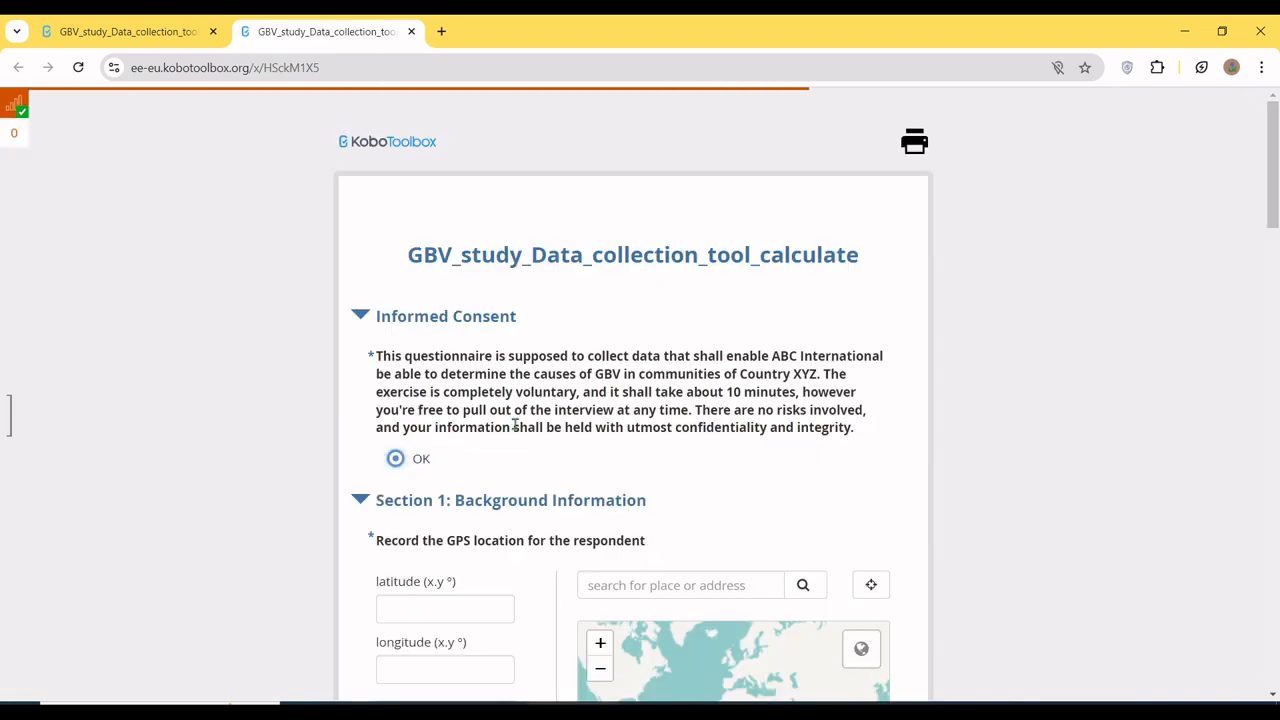
scroll(694, 426, down, 3)
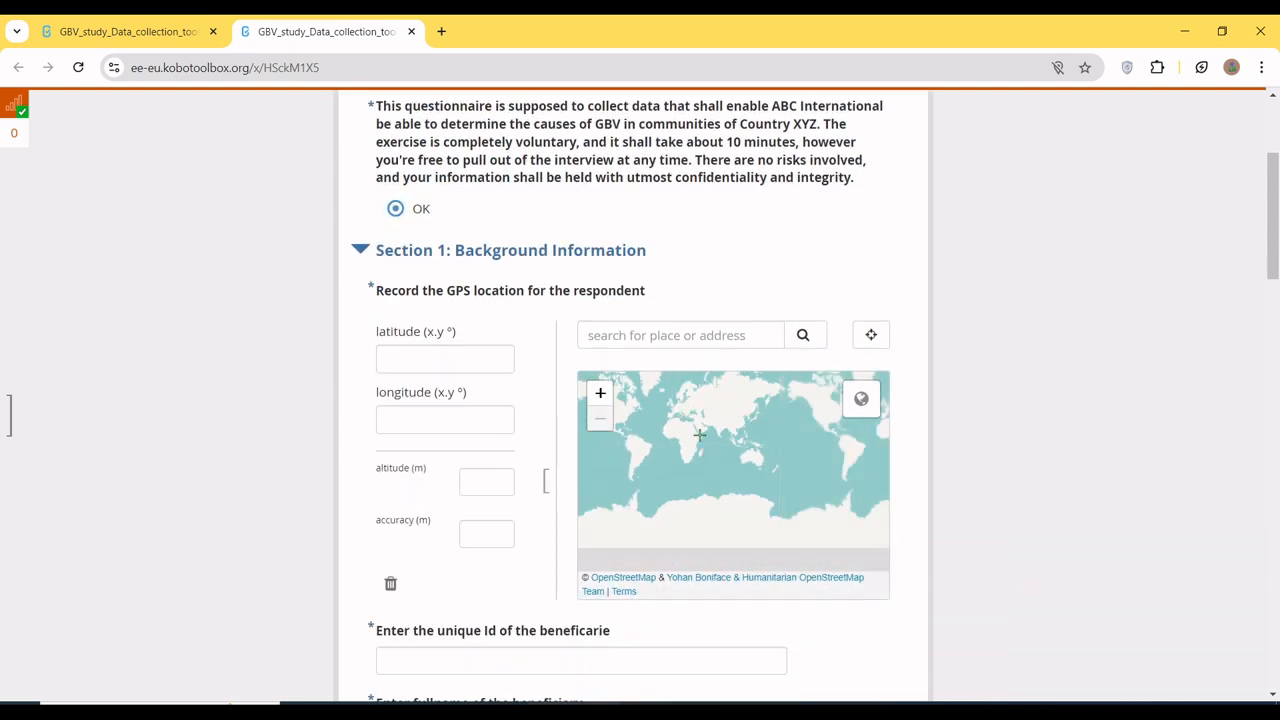
click(694, 426)
Copy the second listed beneficiary's ID from slide 3 in PowerPoint and enter it as the beneficiary's unique ID in the web form.
scroll(980, 416, down, 1)
scroll(980, 416, down, 3)
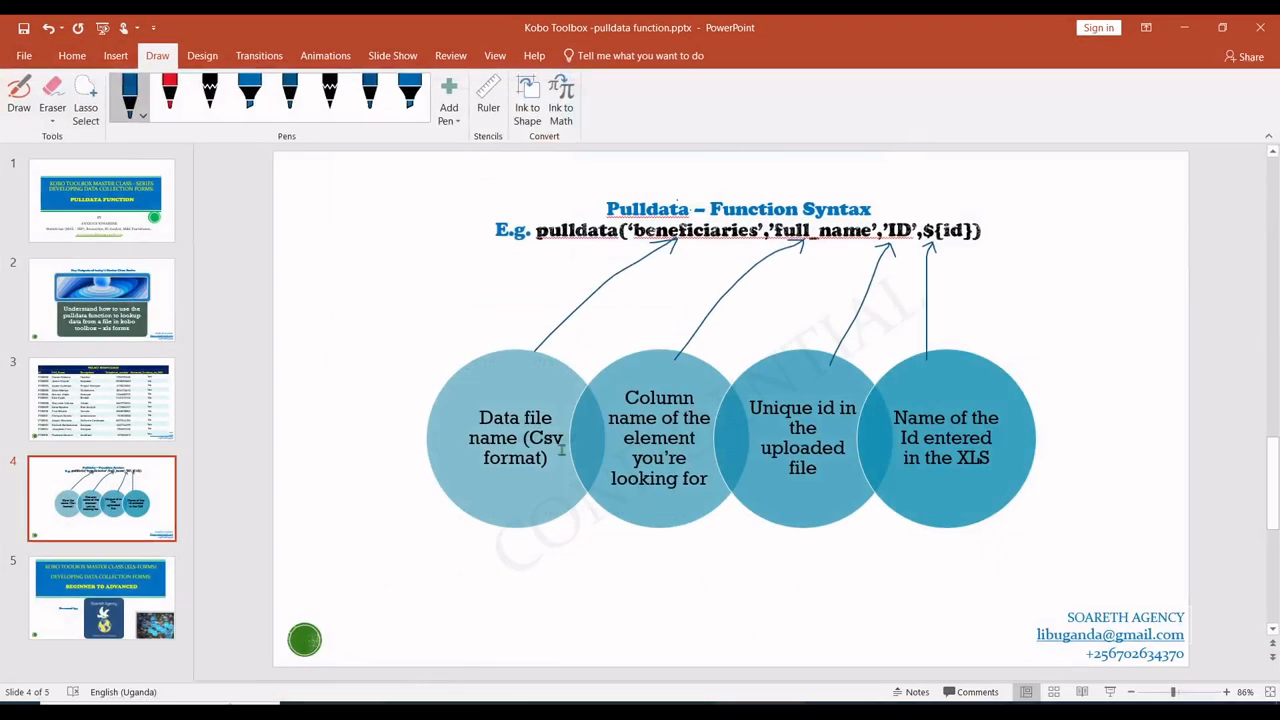
click(137, 404)
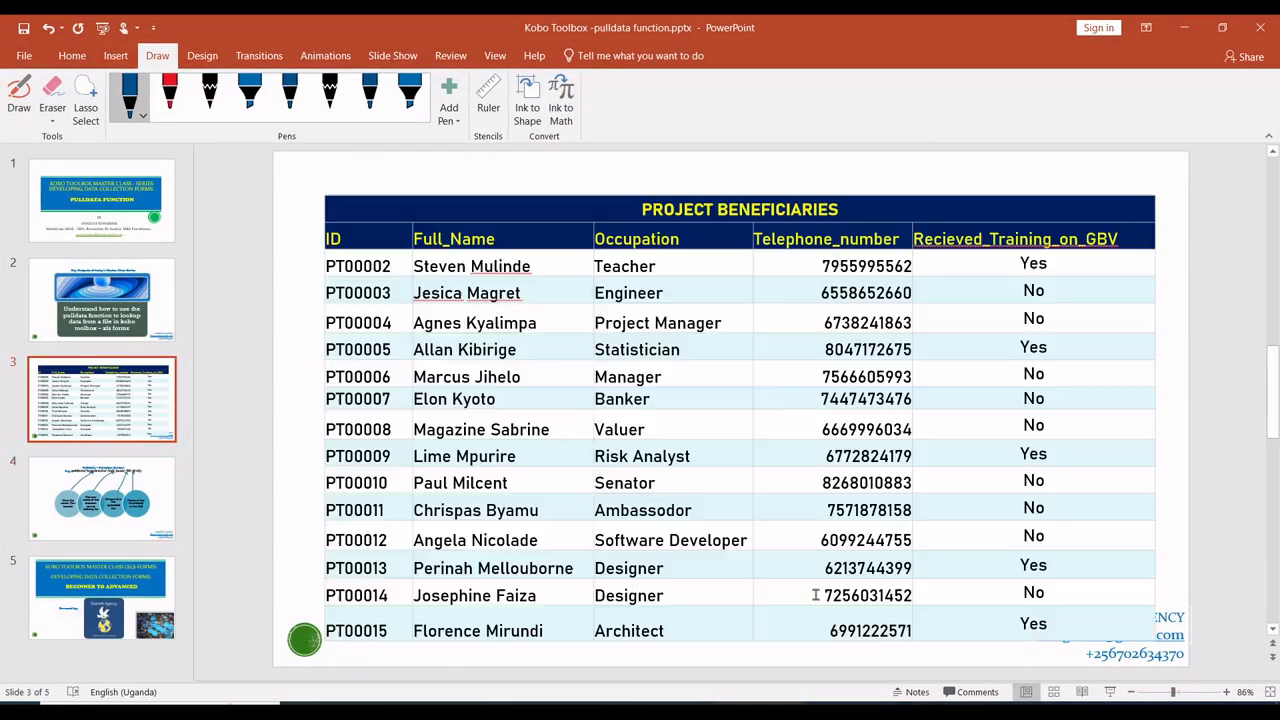
double_click(390, 293)
key(ctrl+c)
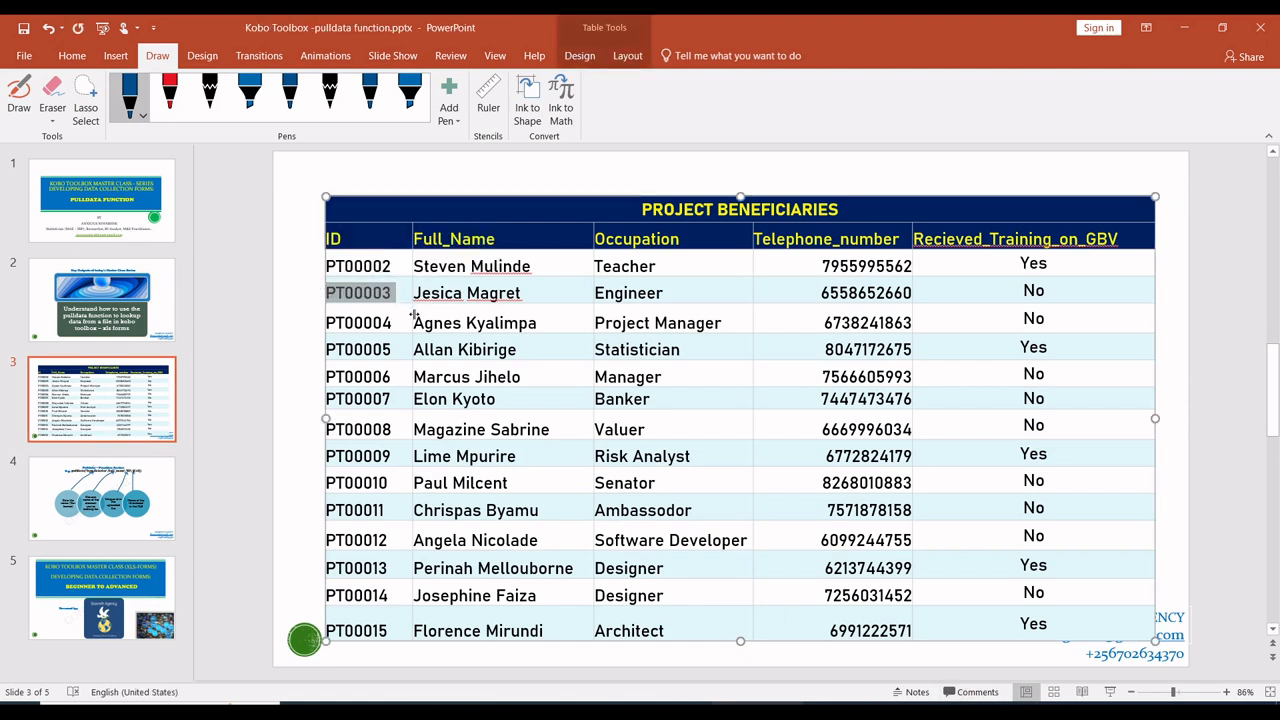
click(1184, 27)
click(494, 321)
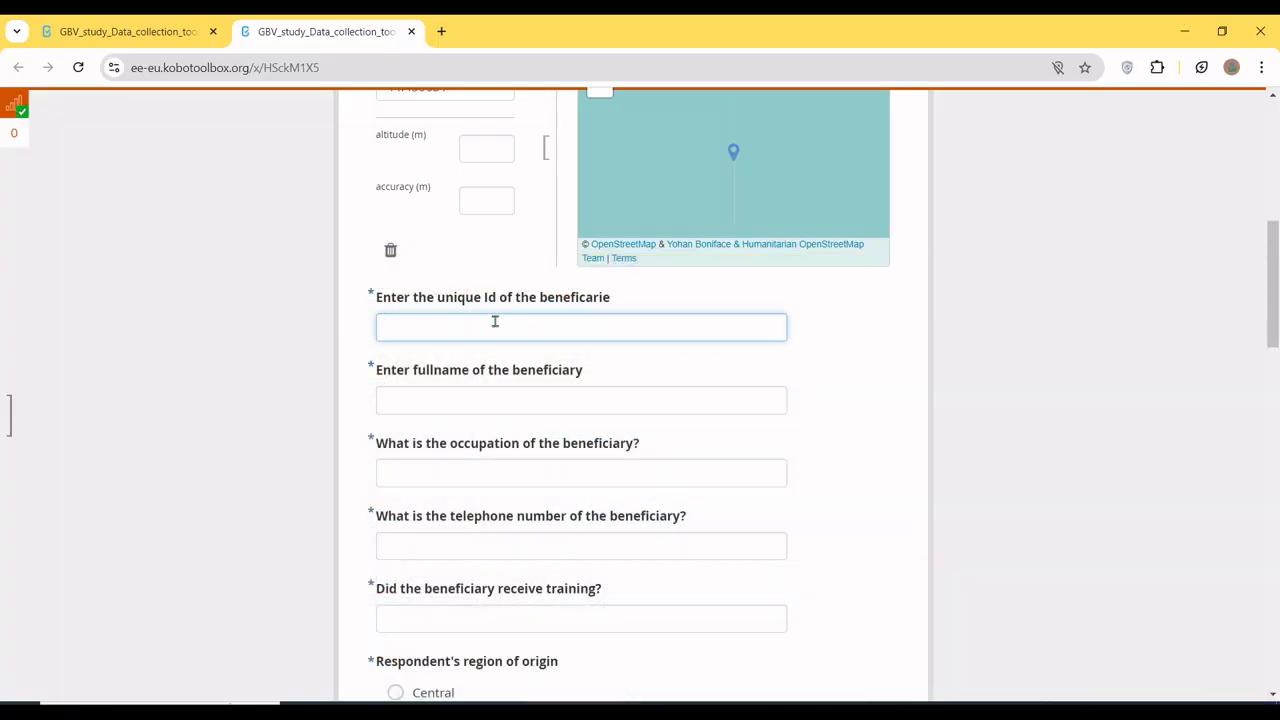
key(ctrl+v)
key(Tab)
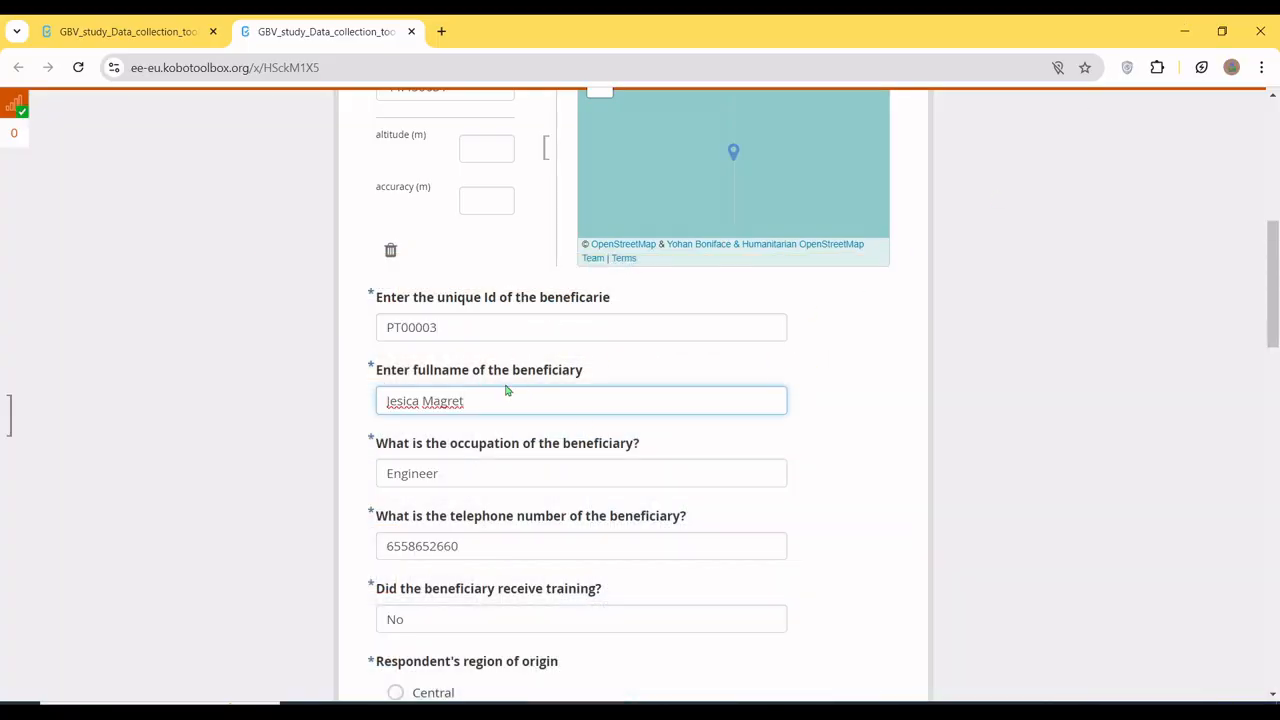
Replace the beneficiary's unique ID with the ID of the third beneficiary listed on the slide.
scroll(556, 537, down, 1)
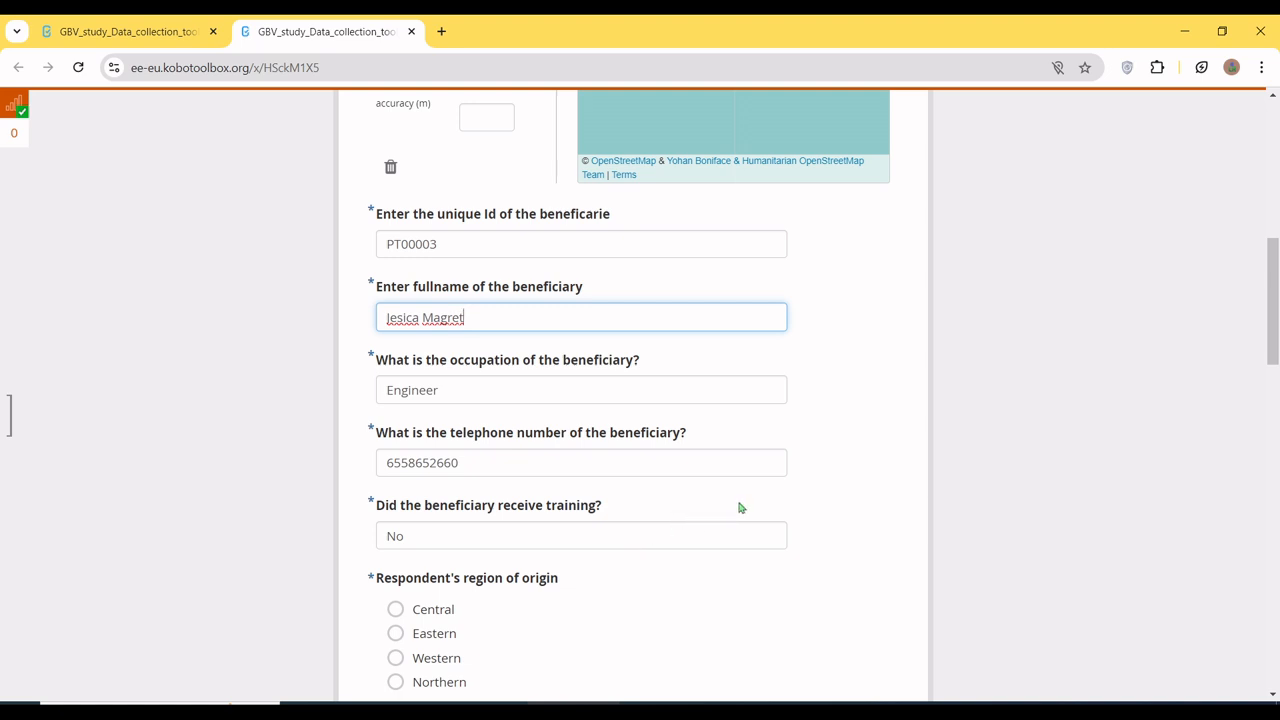
click(483, 248)
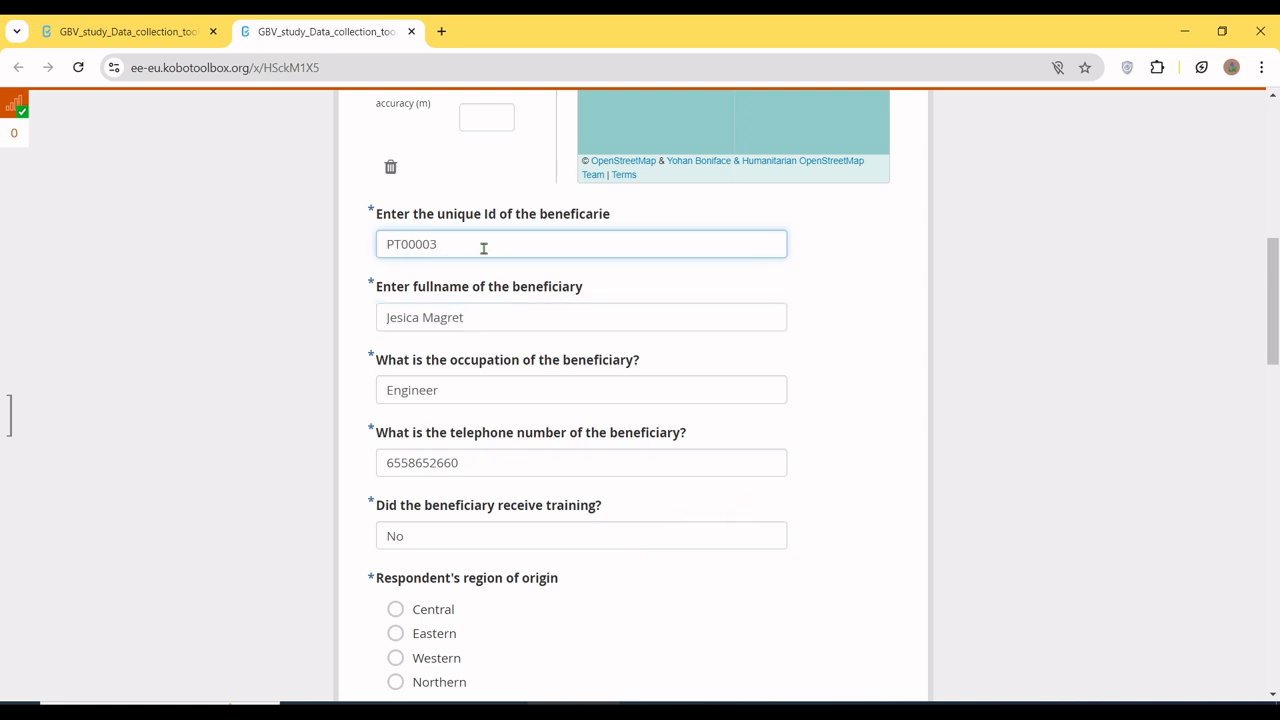
text(4)
key(Tab)
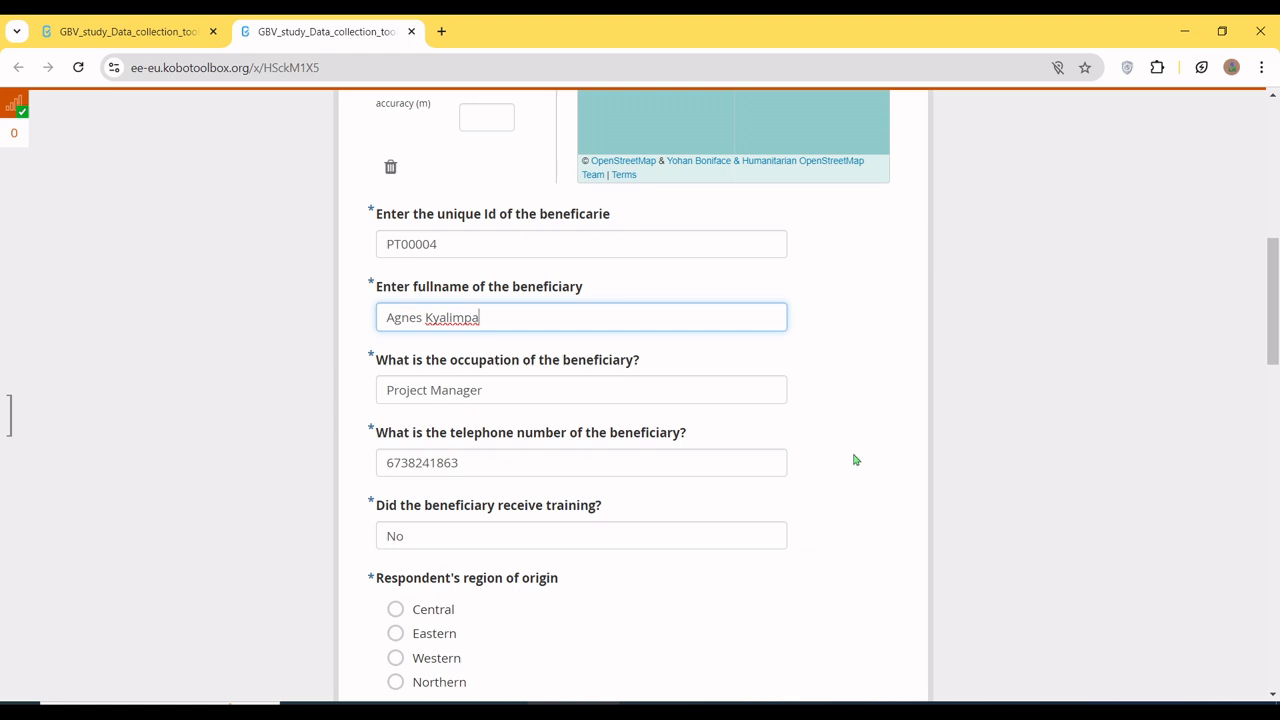
Review the full name, occupation, telephone number and training fields pulled for the entered ID, and the questions below them.
scroll(855, 460, down, 1)
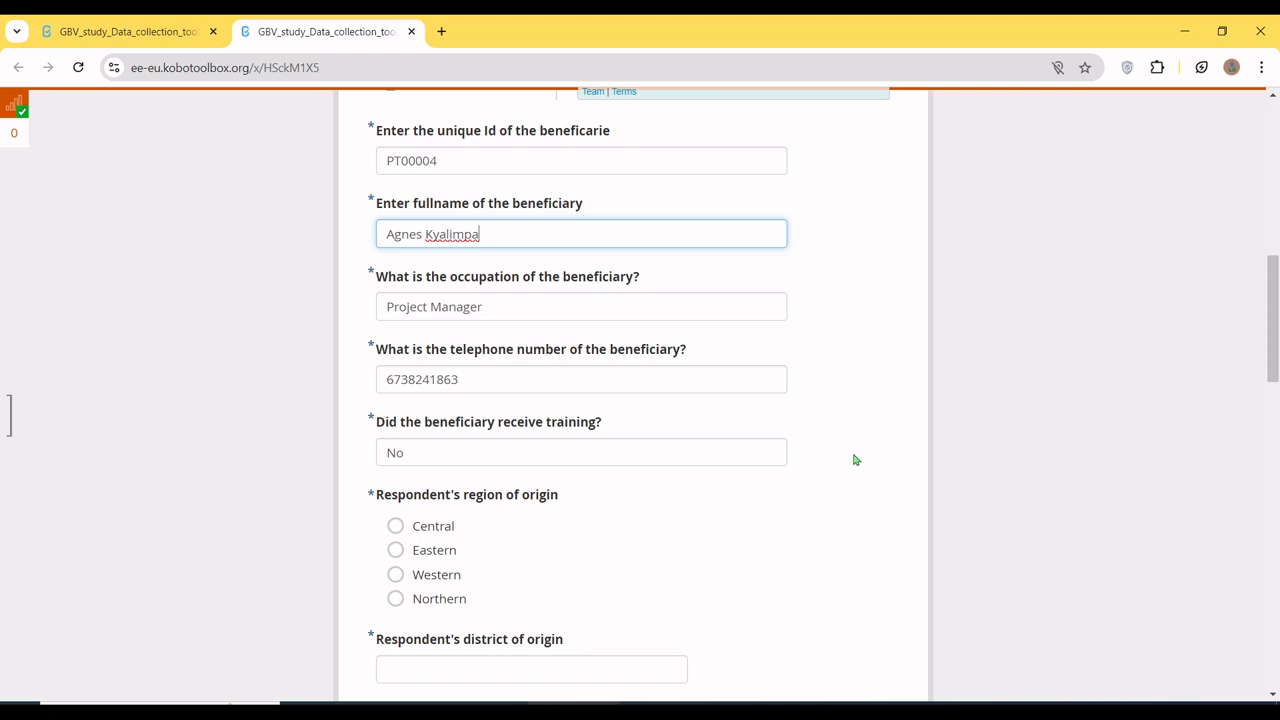
scroll(855, 460, up, 2)
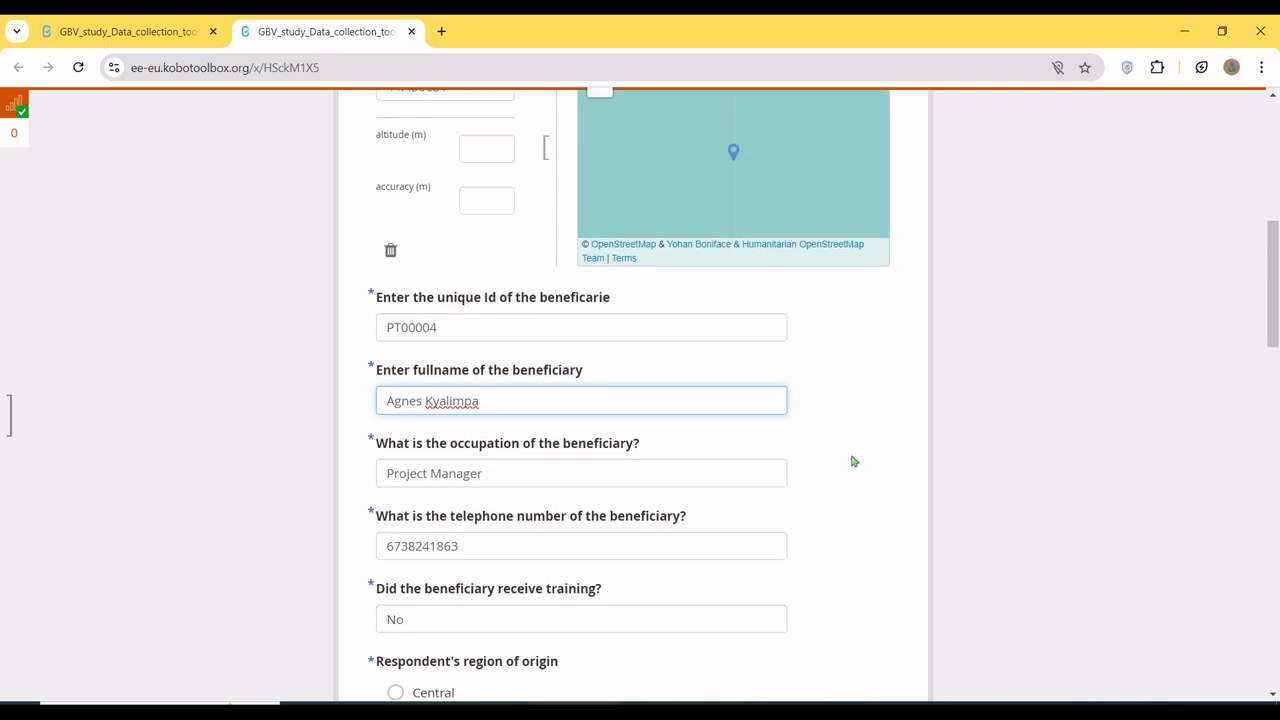
scroll(852, 461, down, 2)
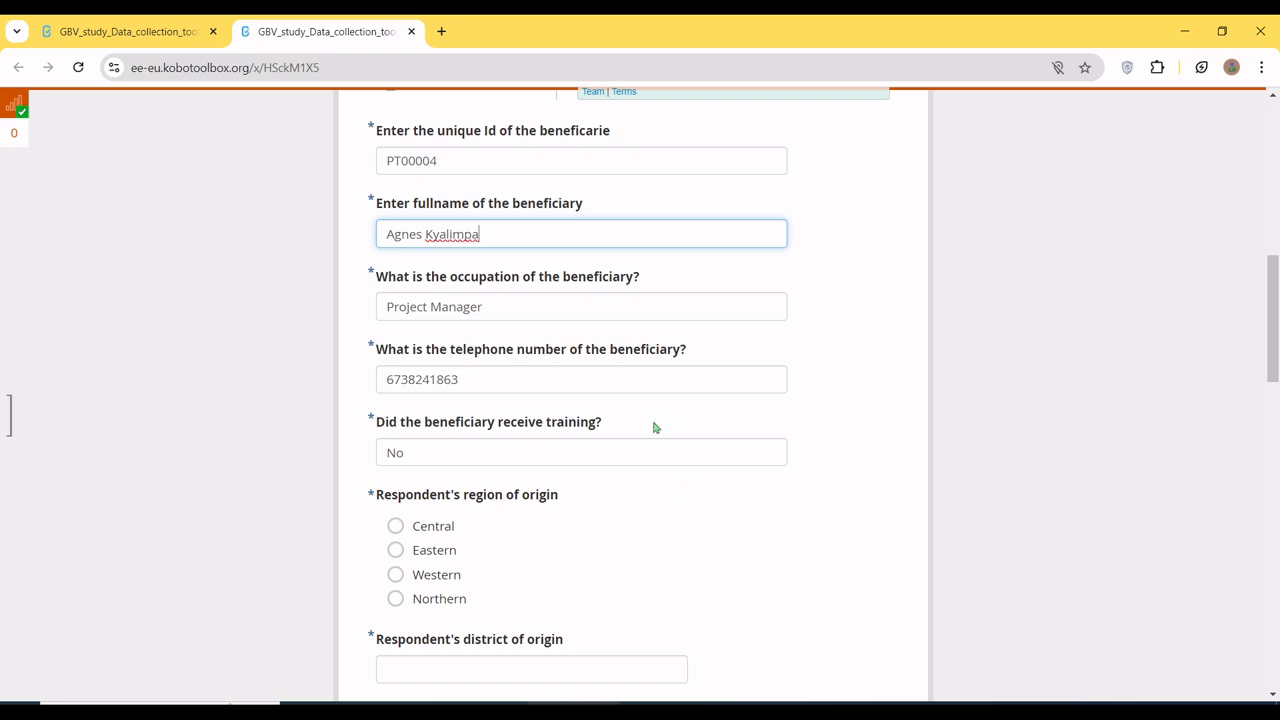
click(677, 491)
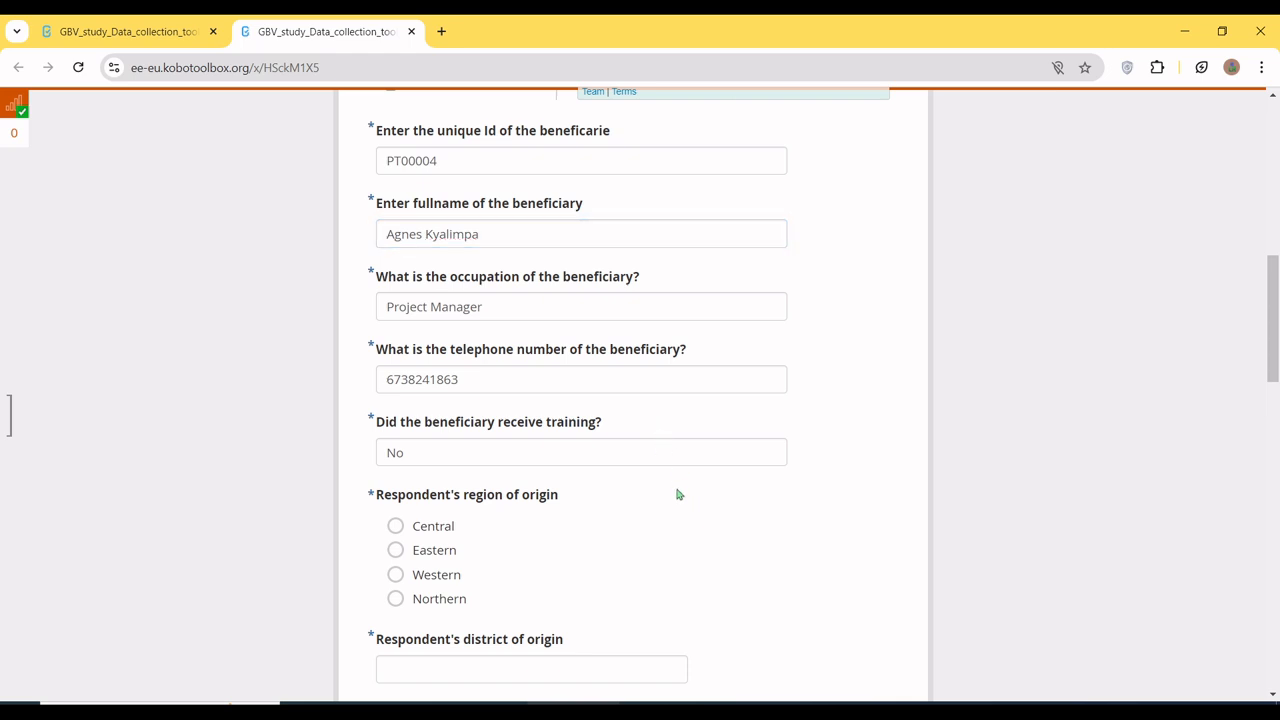
click(607, 452)
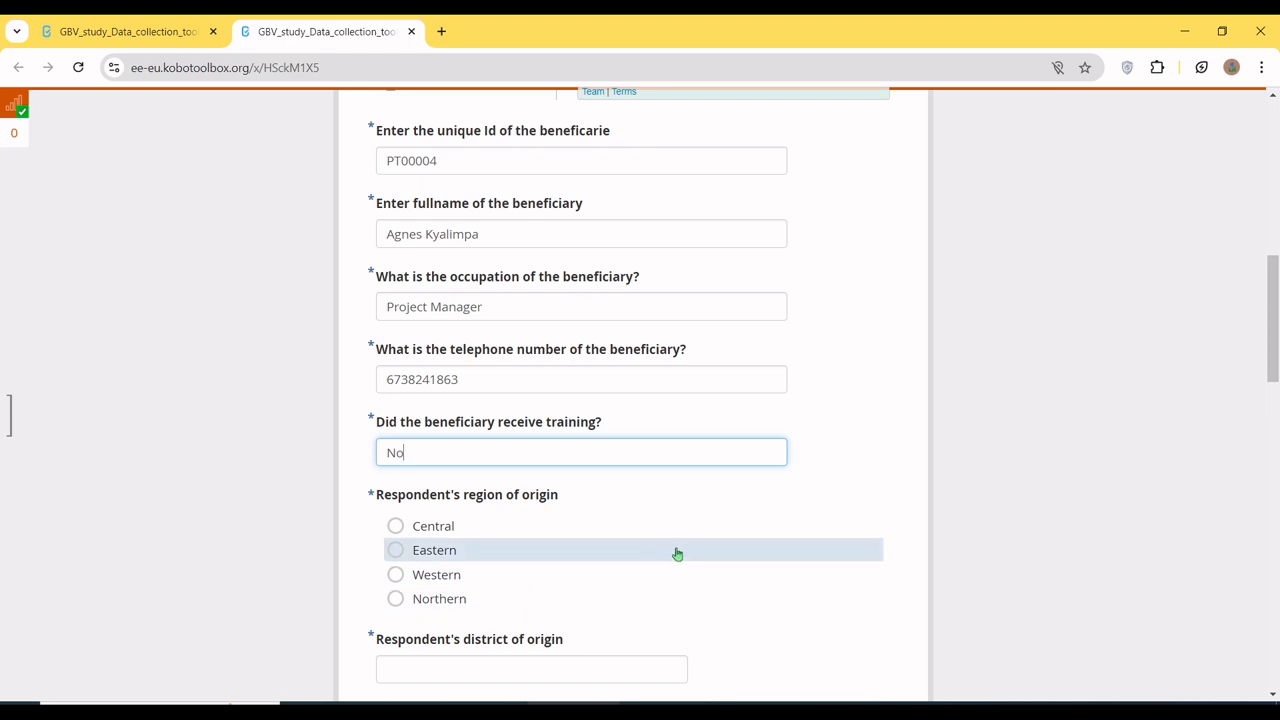
scroll(676, 553, down, 2)
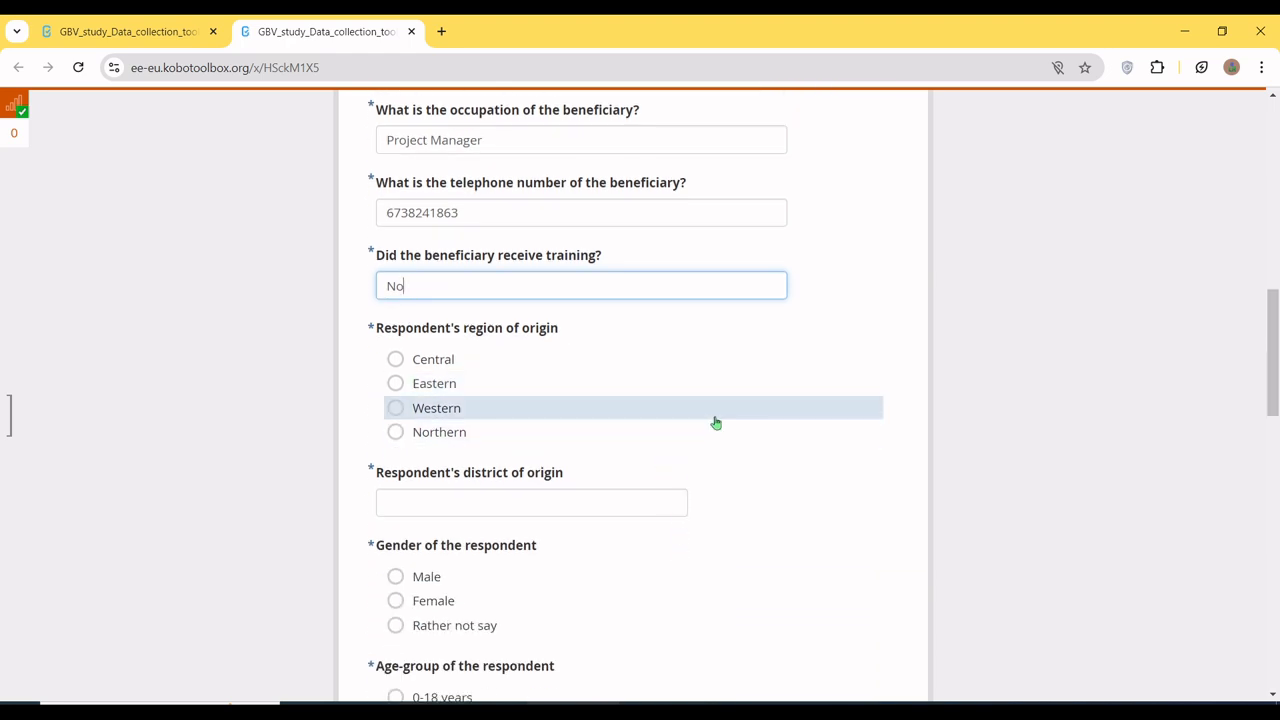